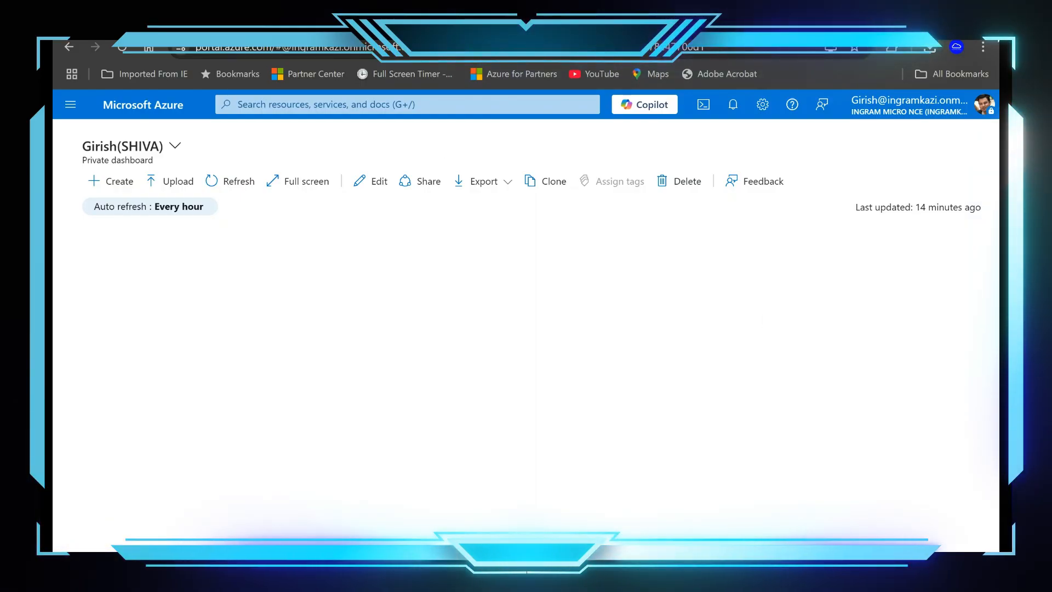
Step: Go to the SQL databases service and start creating a new SQL database
click(471, 104)
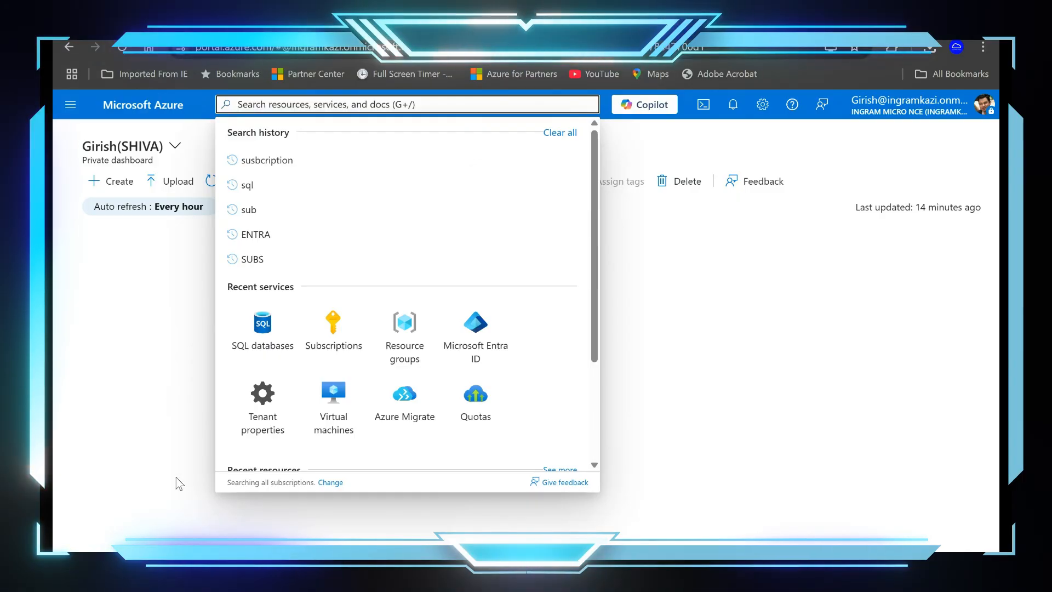
click(263, 329)
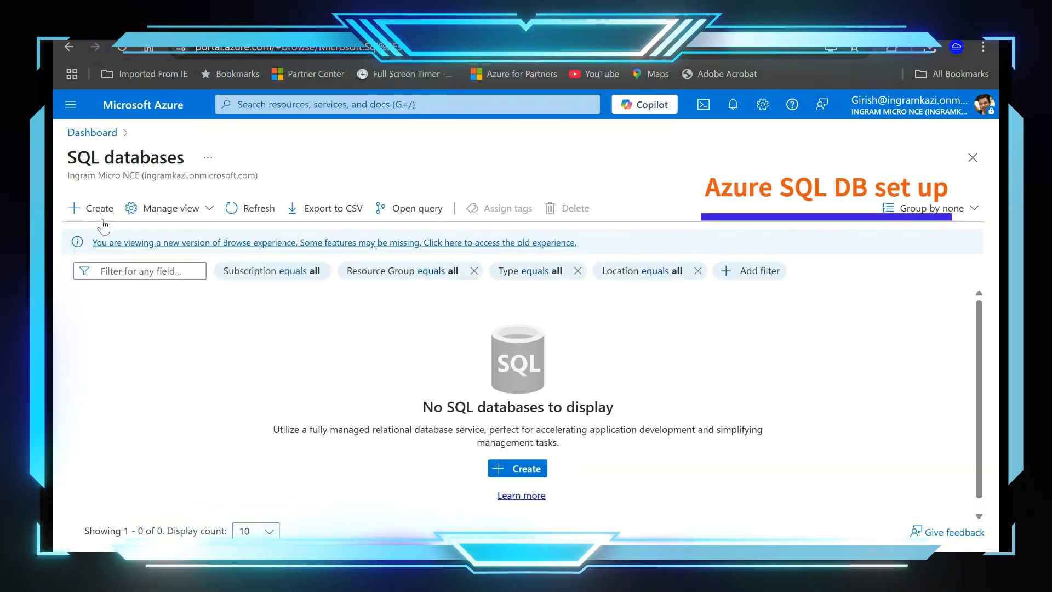
click(101, 211)
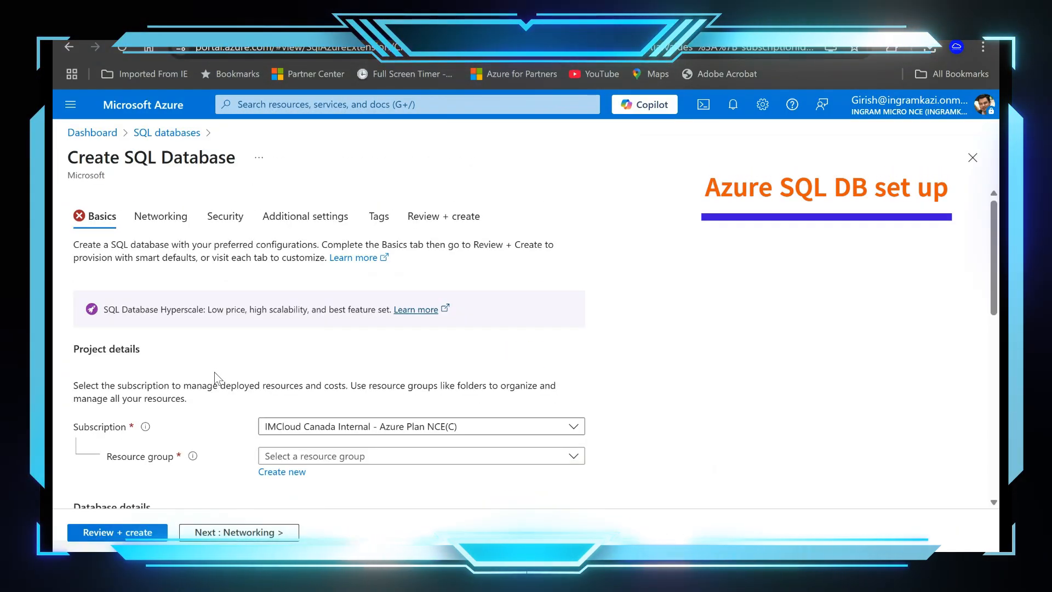
Step: Create a new resource group named SQL-rg for the database
scroll(337, 427, down, 3)
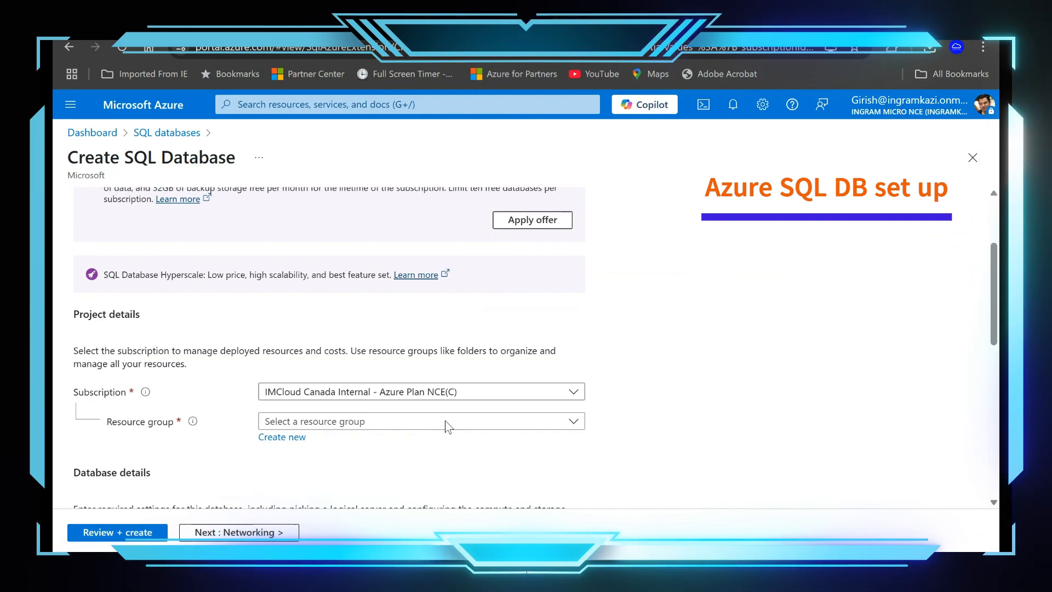
click(292, 403)
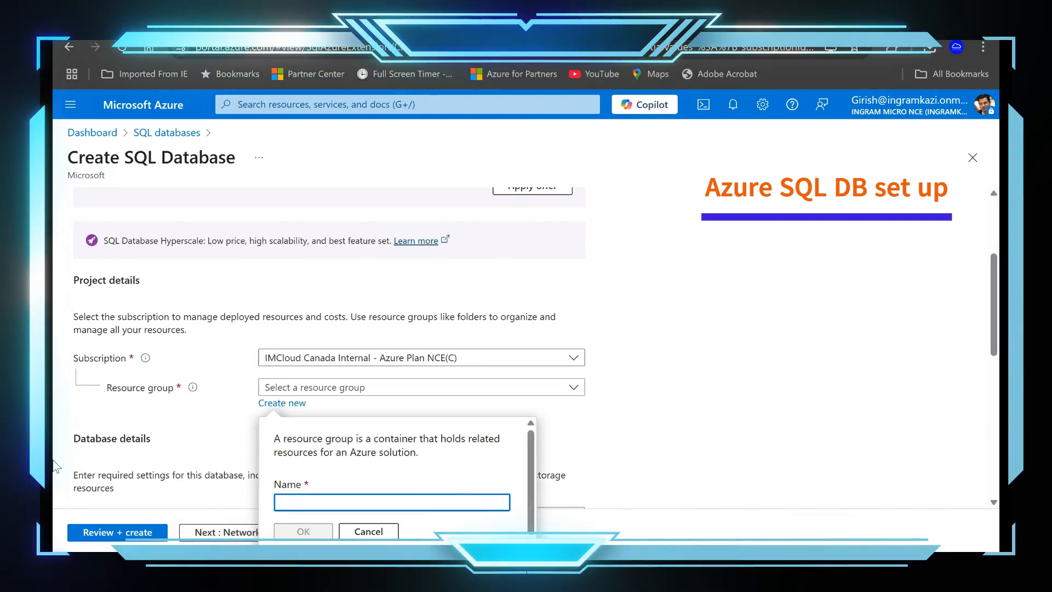
text(SQL-rg)
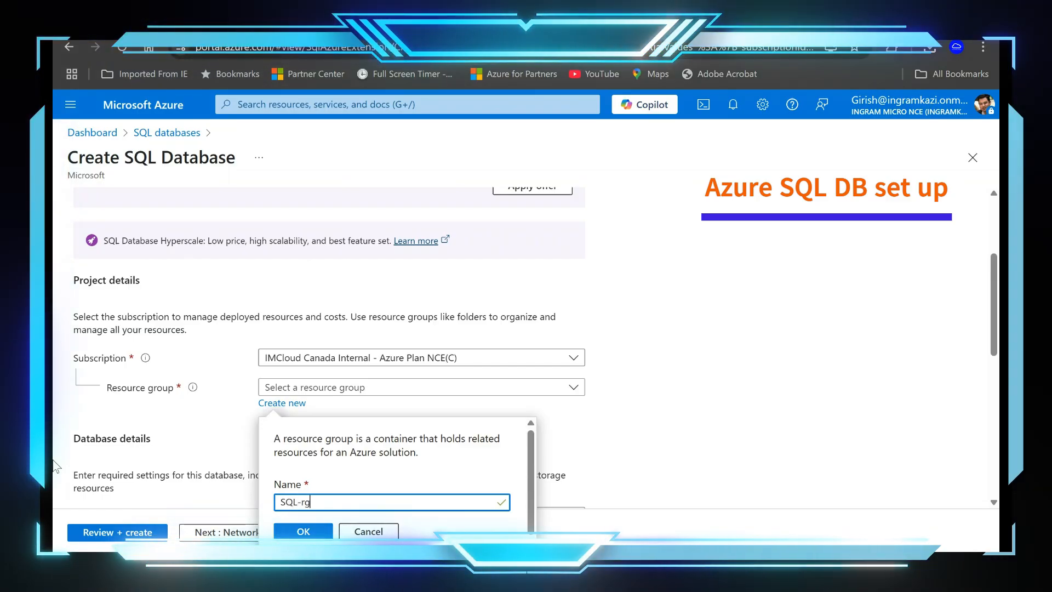
click(303, 531)
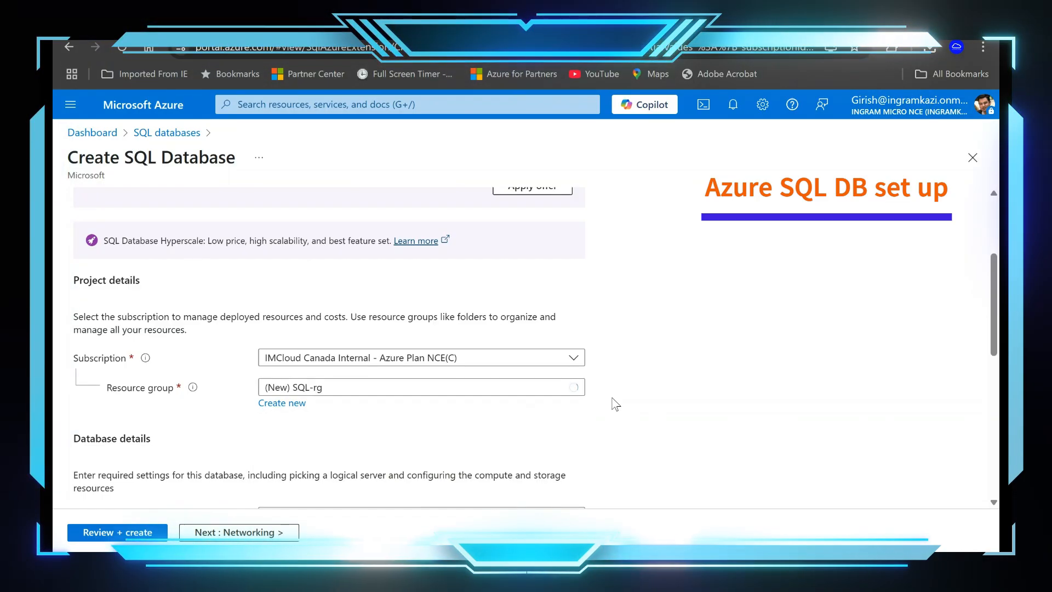
Step: Name the database IM-SQL in the database details
scroll(616, 401, down, 3)
click(447, 367)
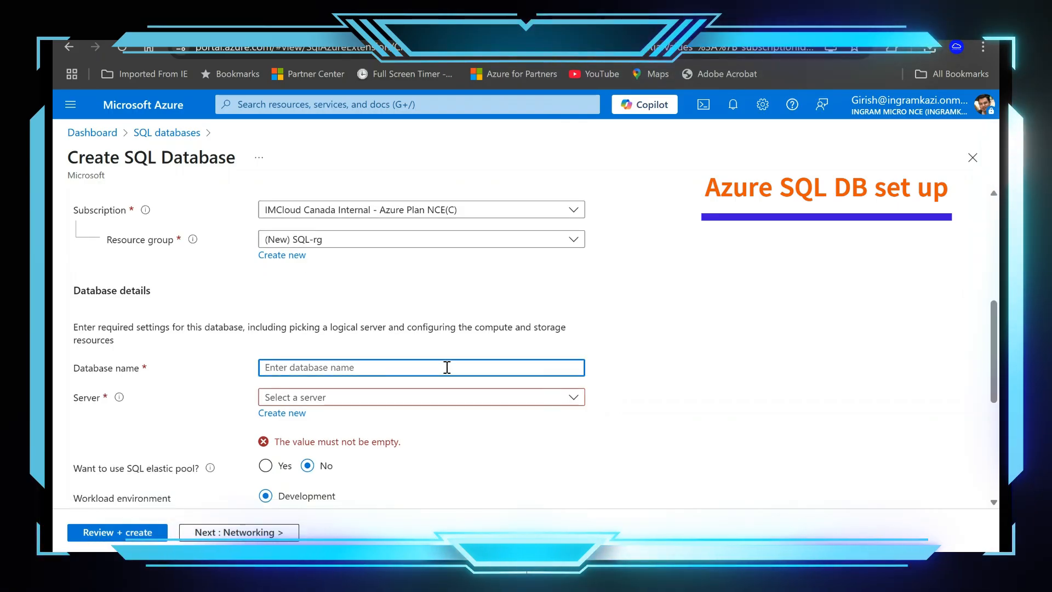
text(IM-SQL)
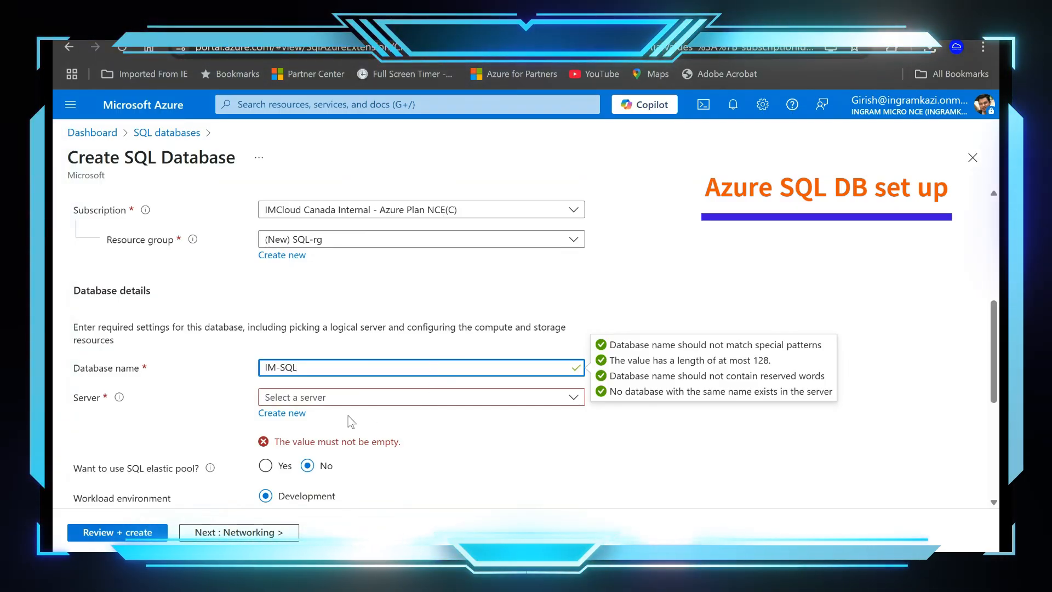
Step: Start a new logical server for the database and name it im-sql-server, all in lowercase
click(292, 414)
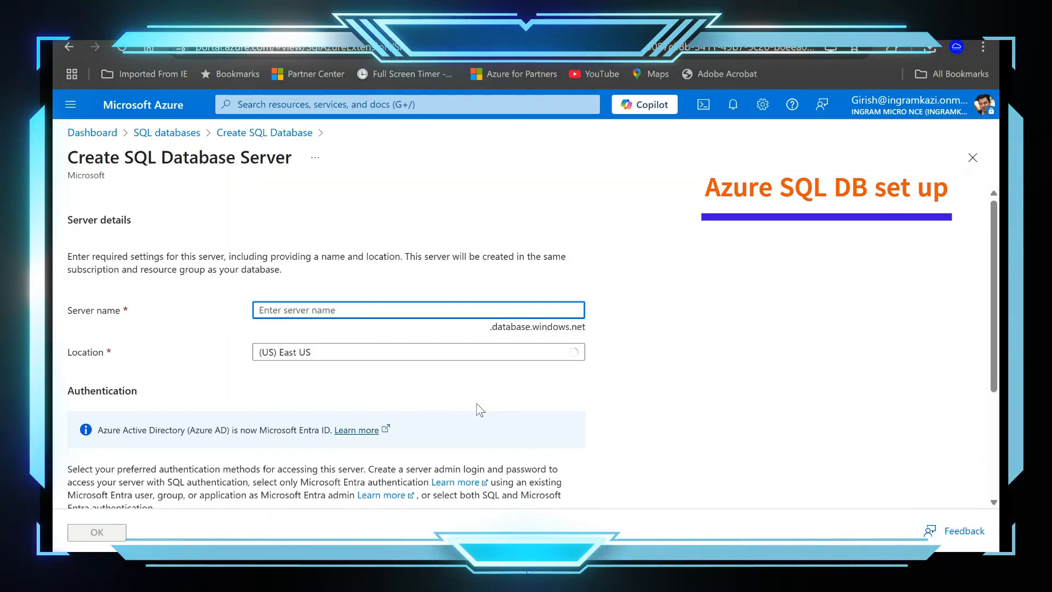
text(IM-SQL)
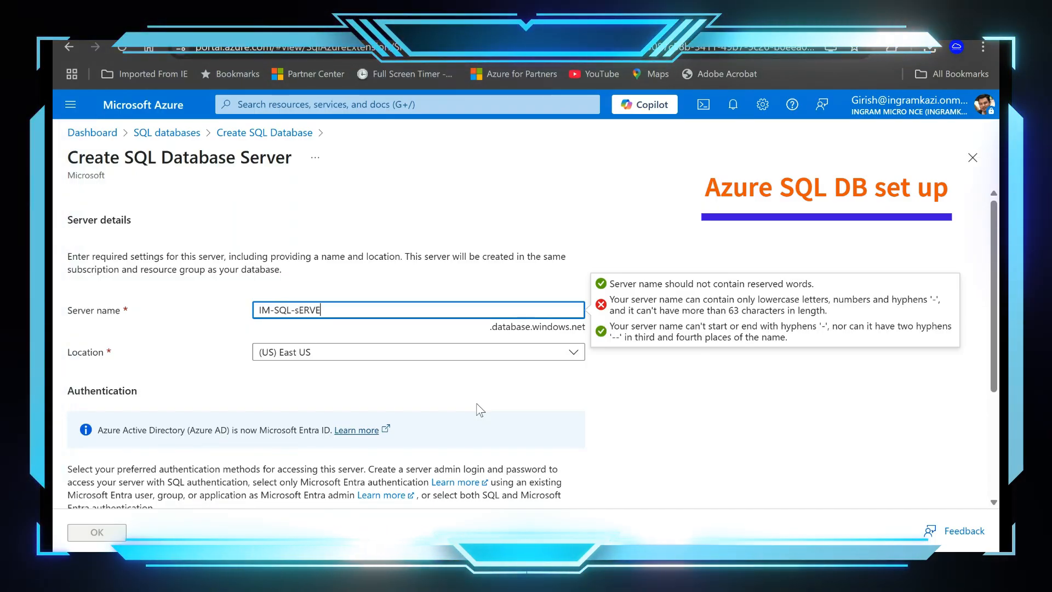
text(-sE)
key(BackSpace)
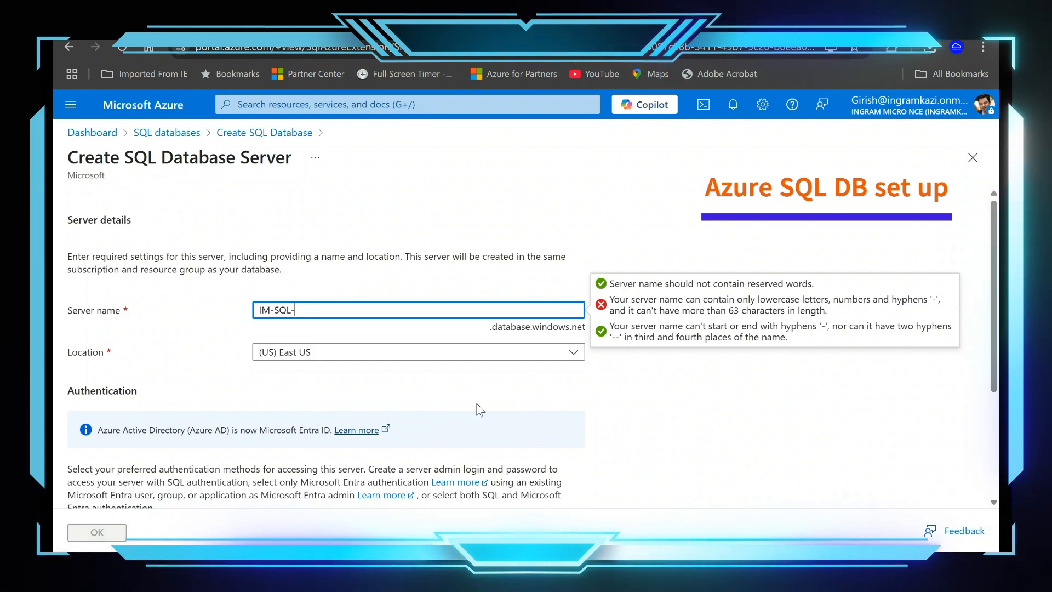
key(BackSpace)
key(BackSpace)
key(BackSpace)
key(BackSpace)
key(BackSpace)
key(BackSpace)
key(BackSpace)
text(i)
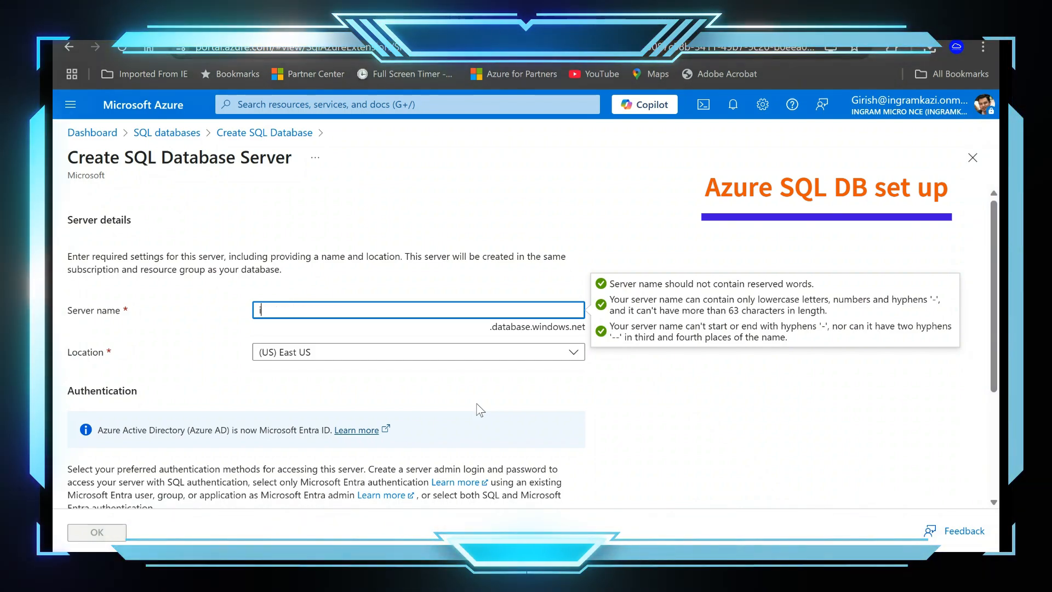
text(m-sql)
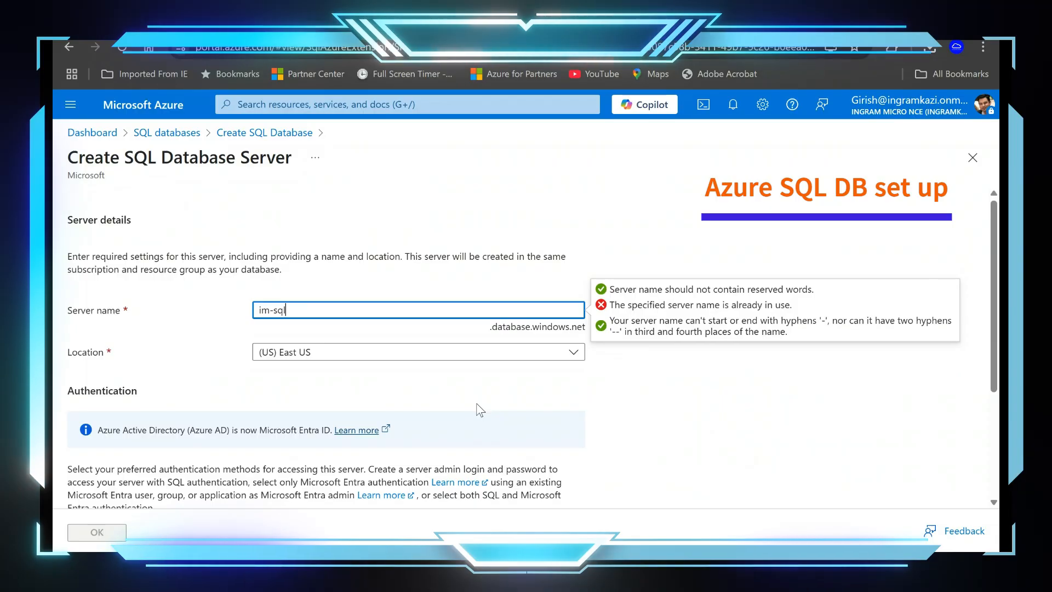
text(-server)
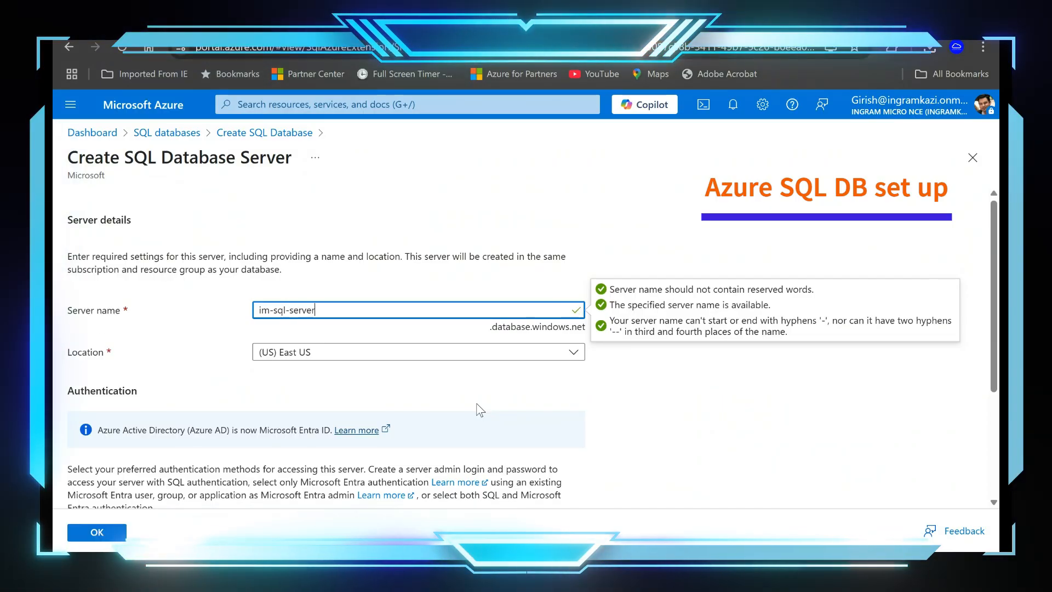
Step: Set the server location to Canada Central and the authentication method to both SQL and Microsoft Entra authentication
click(430, 358)
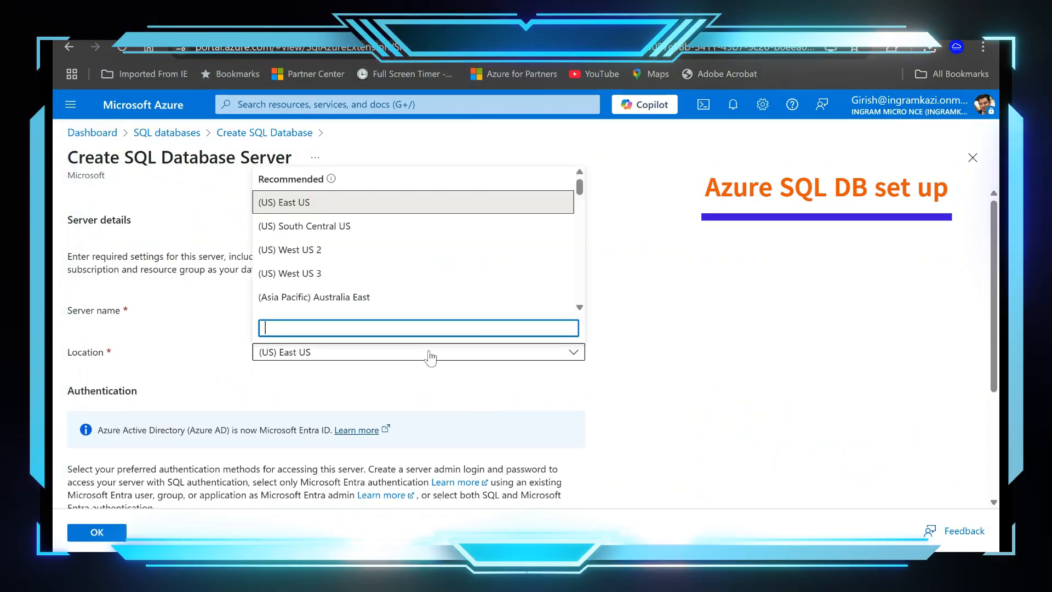
text(ca)
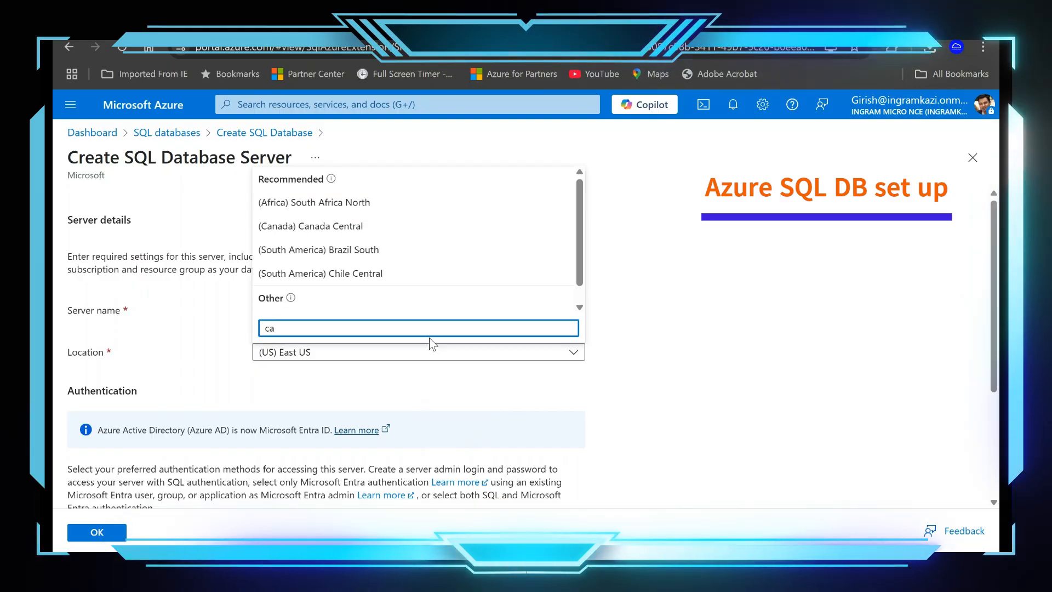
click(359, 226)
scroll(533, 337, down, 3)
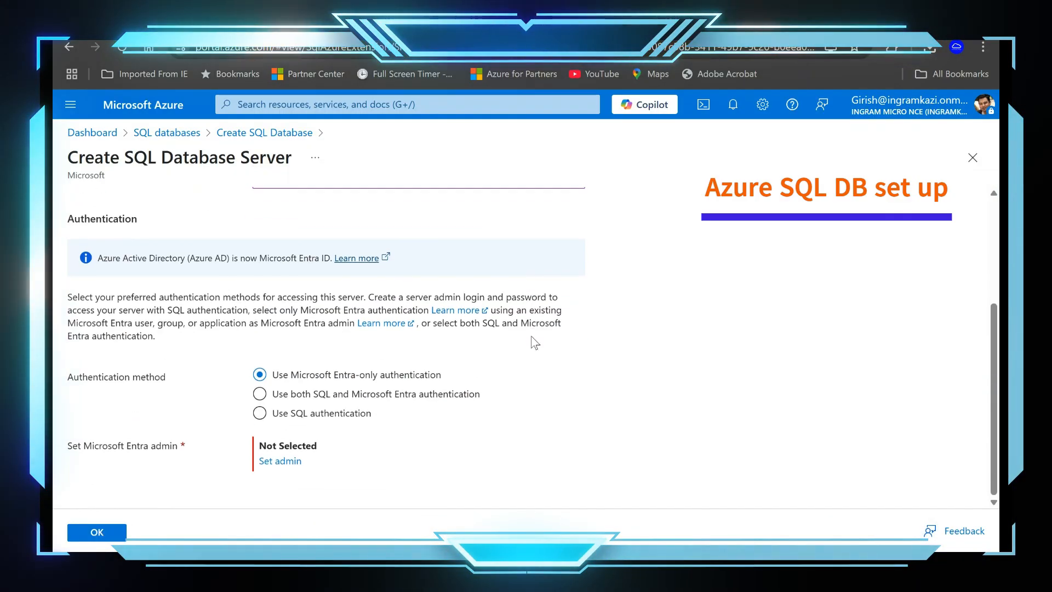
click(260, 395)
Step: Search the directory for the administrator's name and set the matching onmicrosoft.com user account as the Microsoft Entra admin
scroll(468, 410, down, 2)
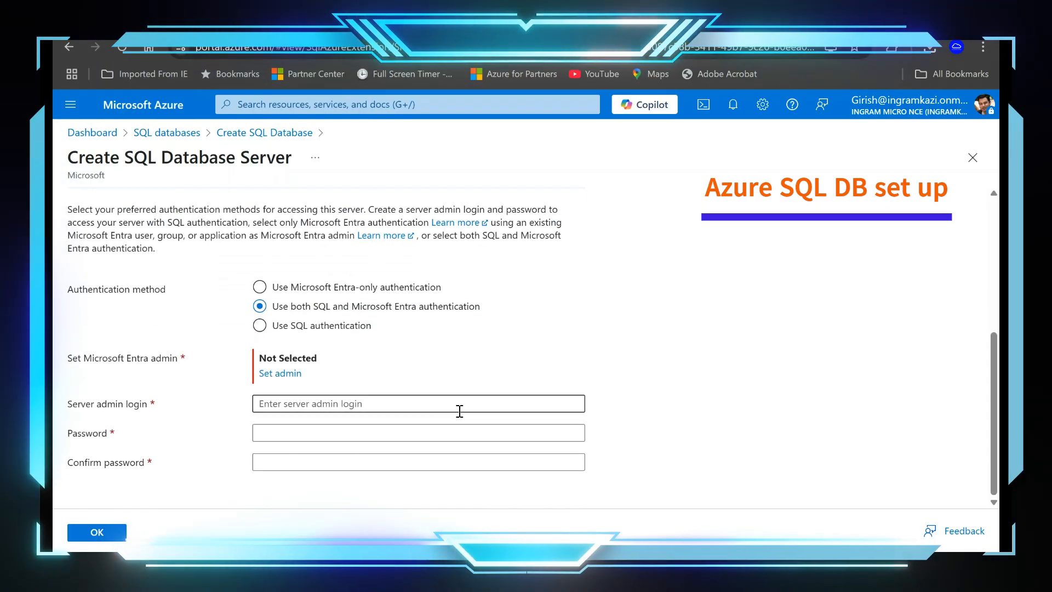
click(280, 376)
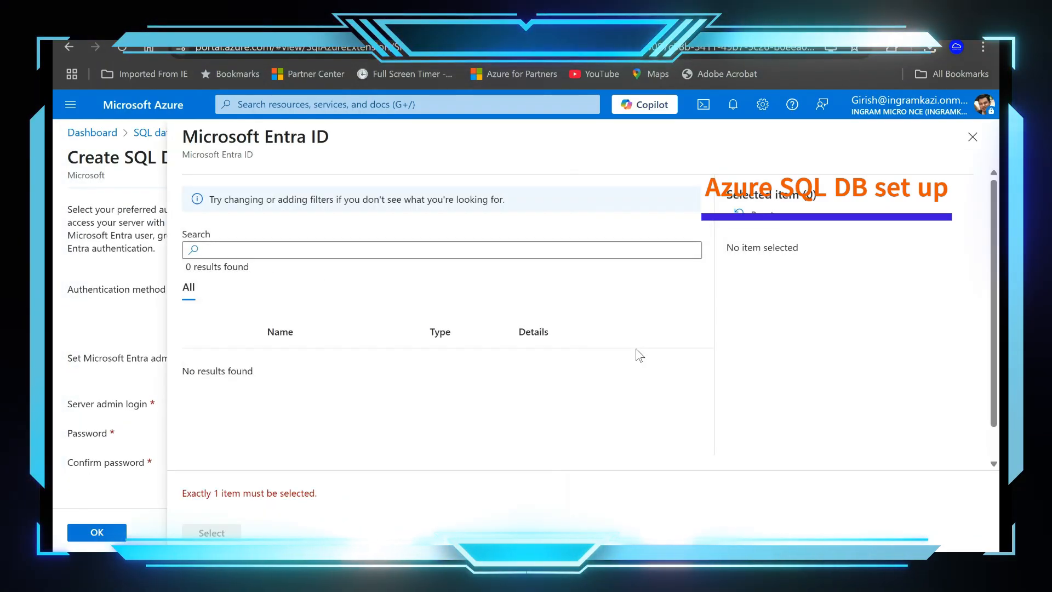
click(361, 251)
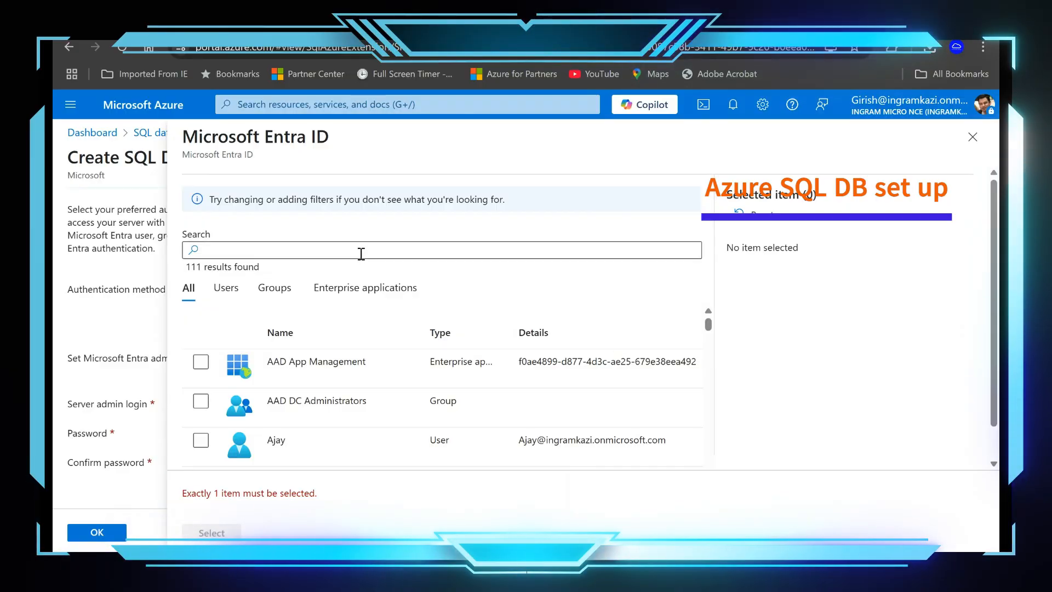
text(girish)
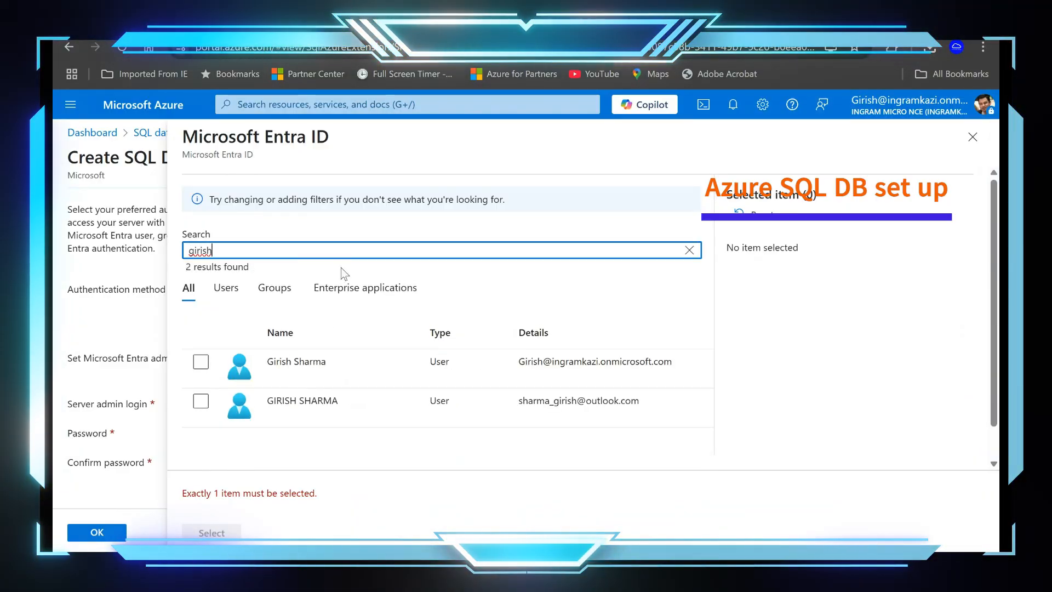
click(201, 362)
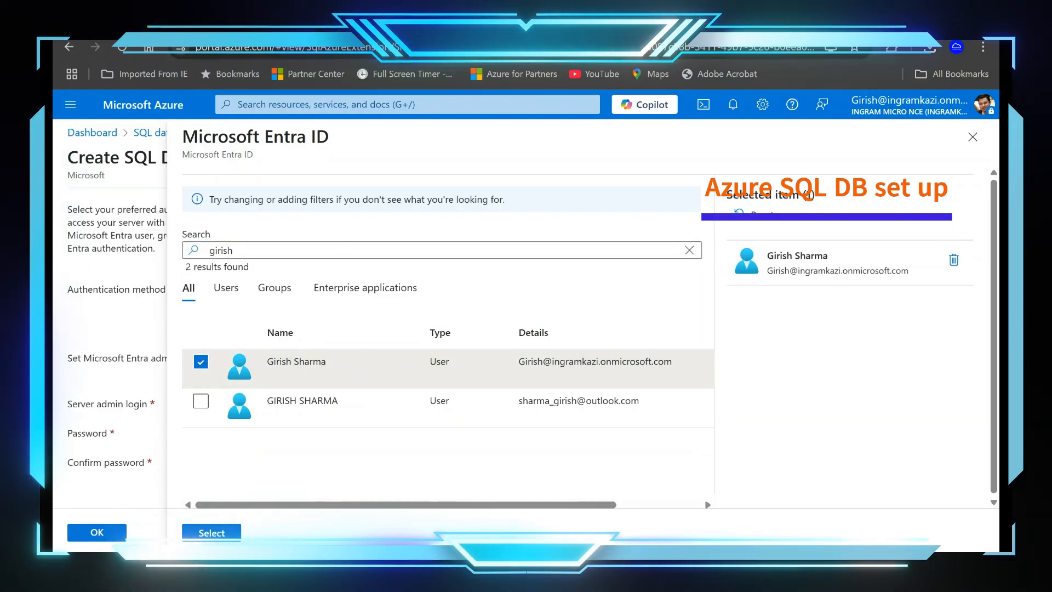
click(212, 532)
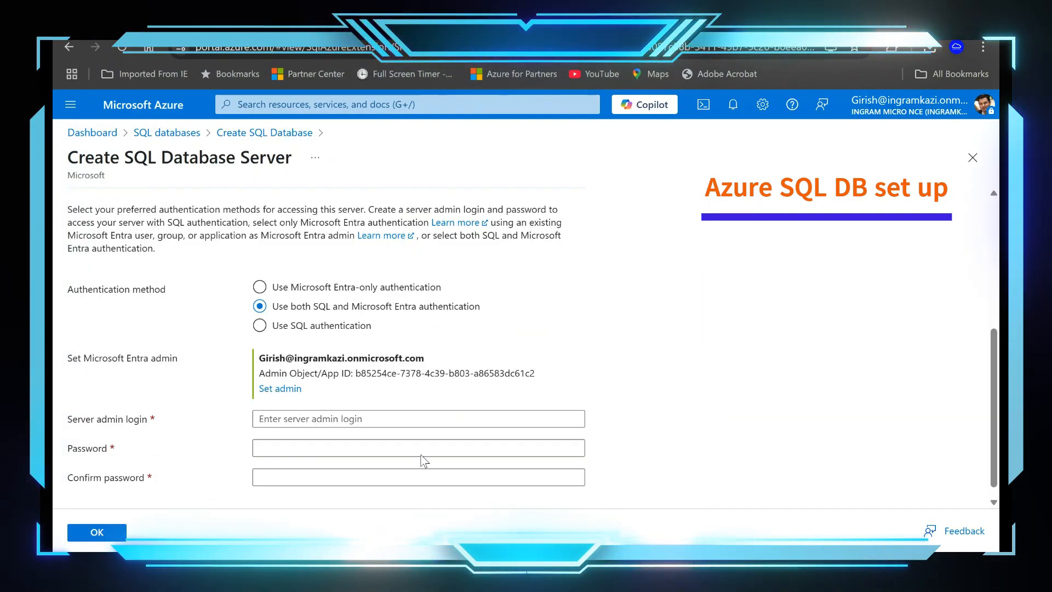
Step: Enter the server admin login, fill in and confirm the admin password, and accept the new server's settings
click(426, 419)
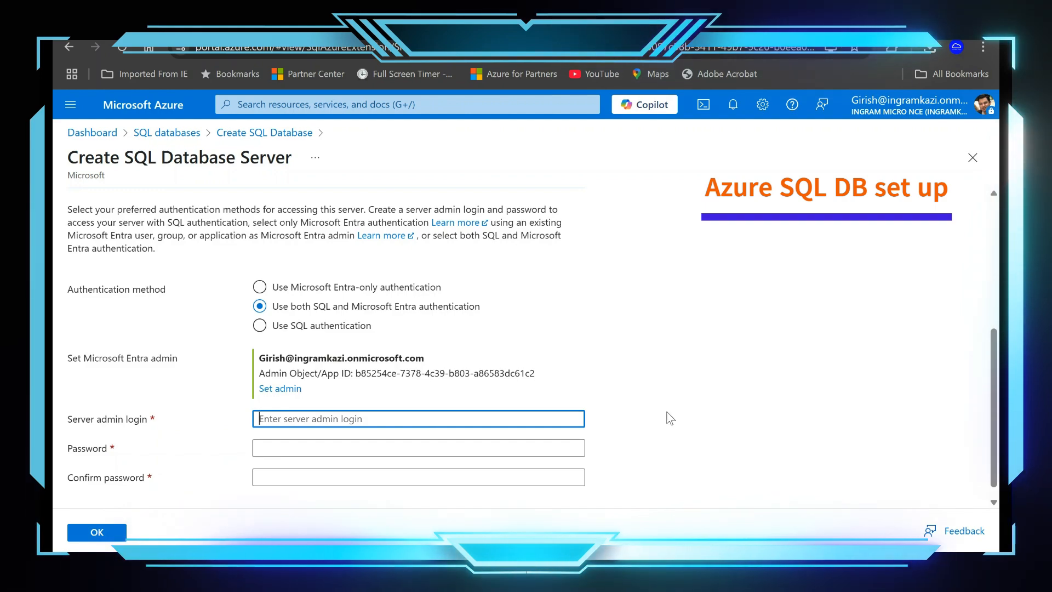
text(girish)
key(Tab)
text(P)
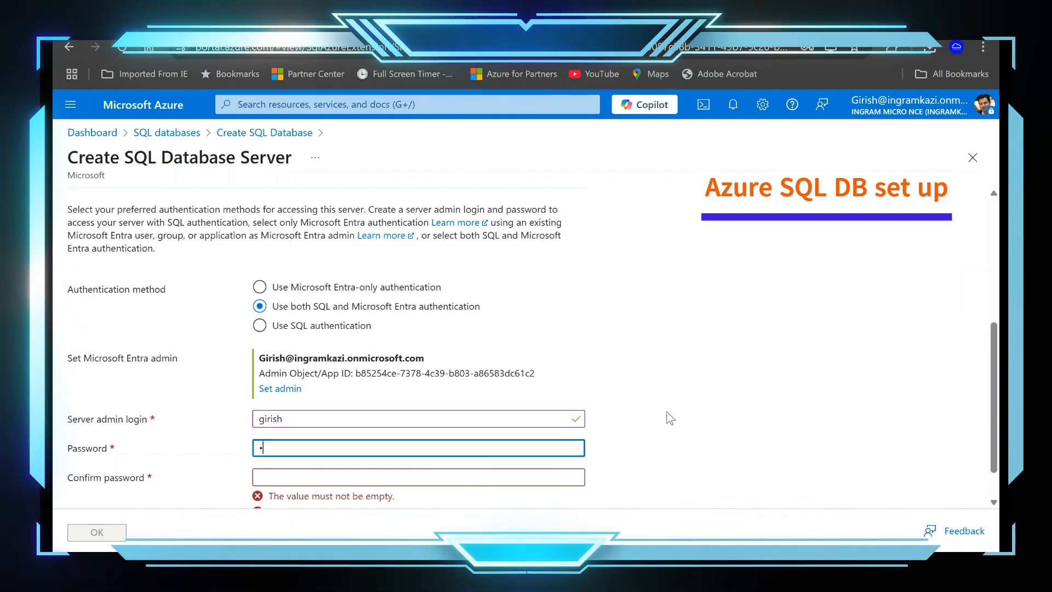
text(@ssw0rd1)
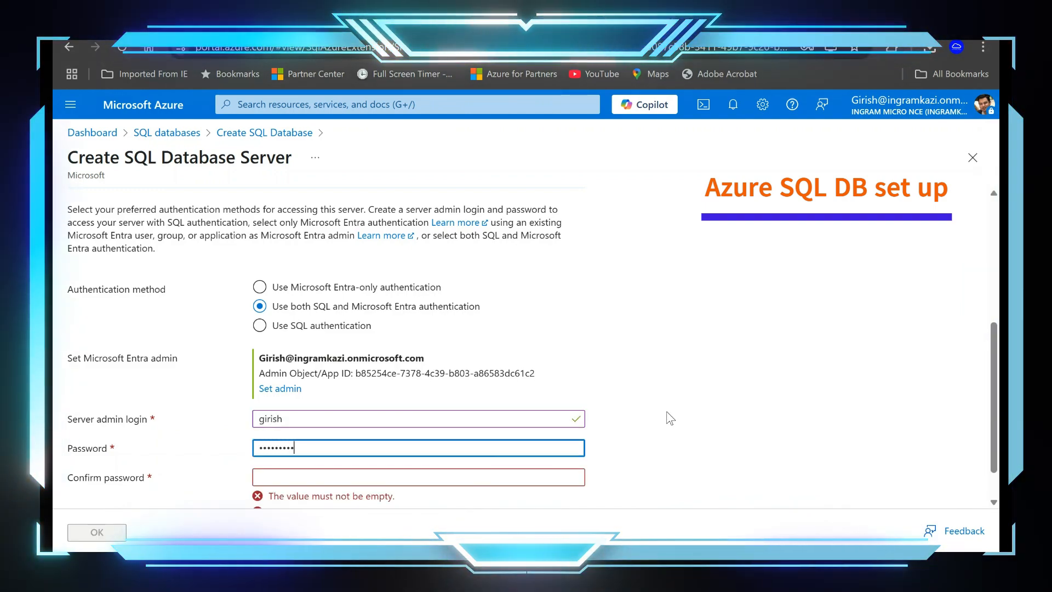
key(Tab)
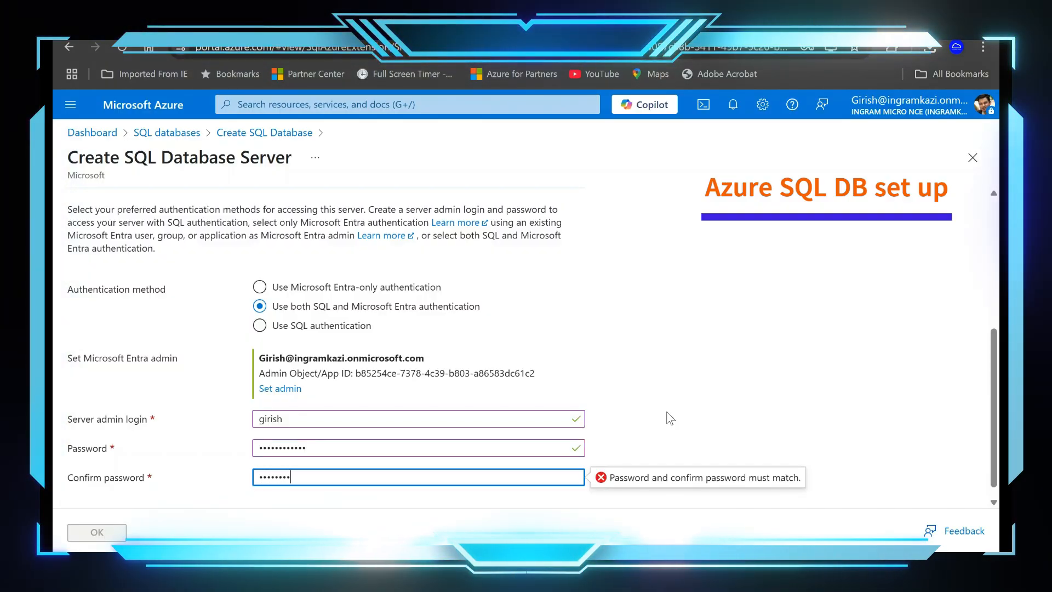
text(P@ssw0rd1234)
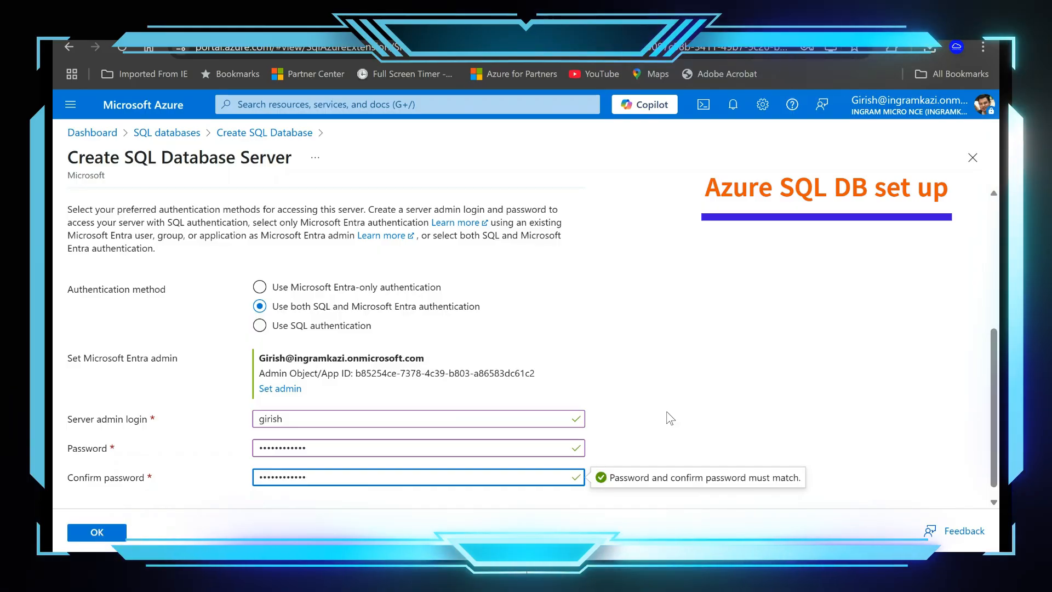
scroll(723, 317, down, 1)
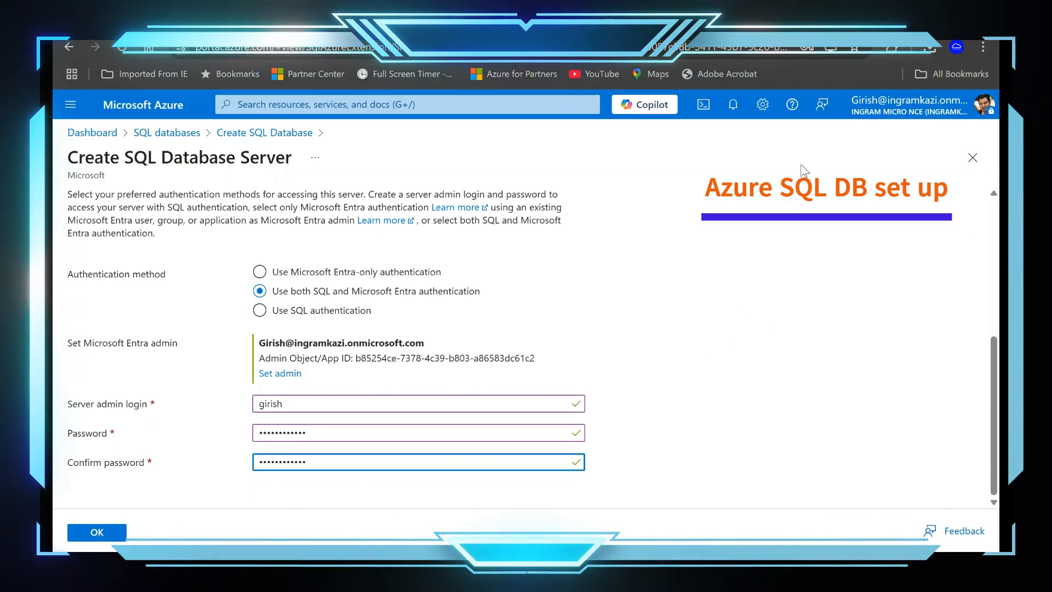
click(113, 541)
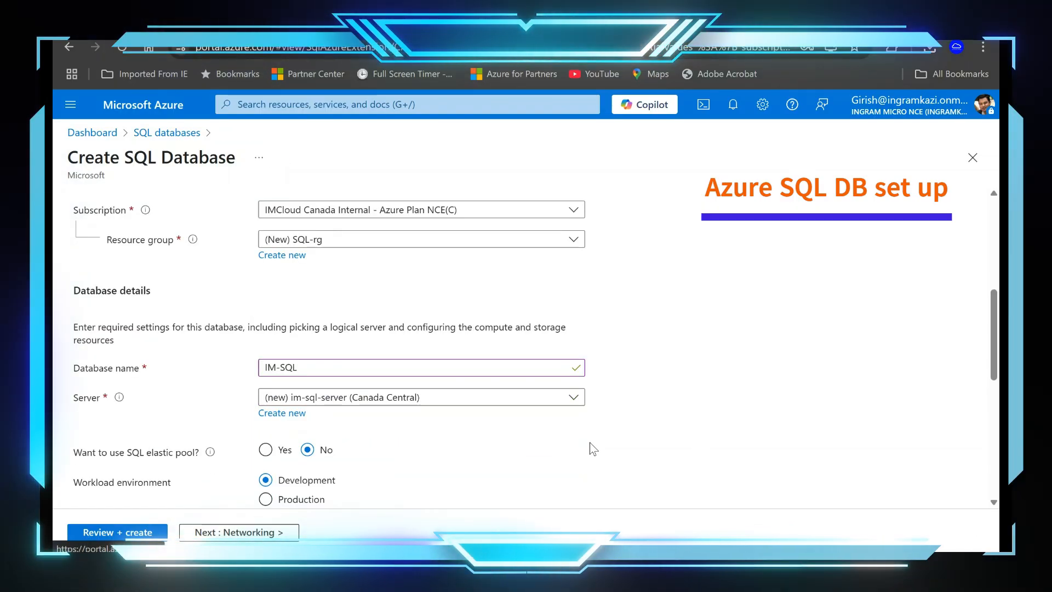
Step: Continue to the networking settings and set the server's connectivity method to Public endpoint
click(208, 532)
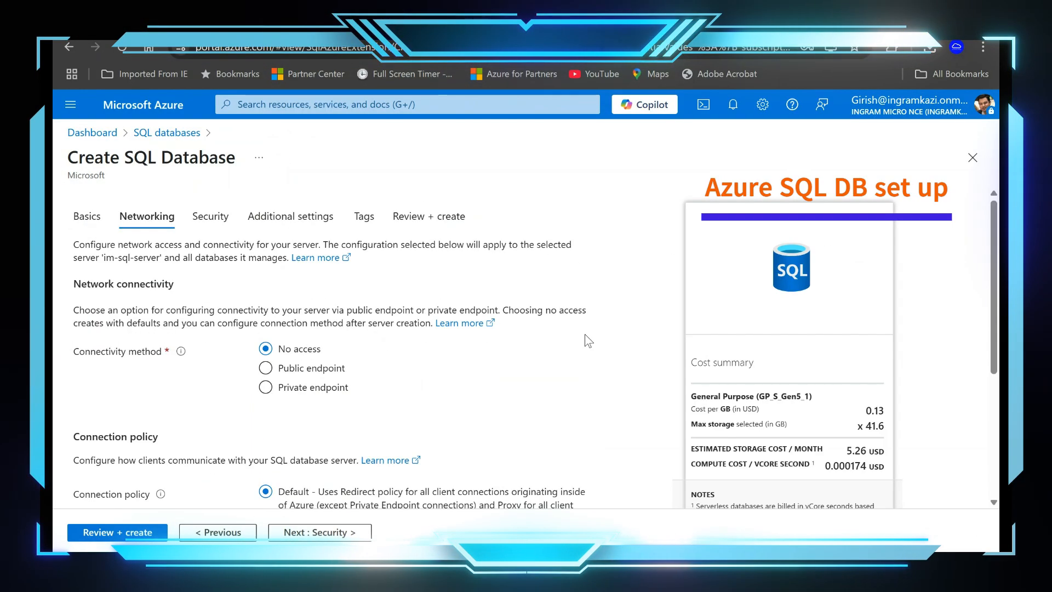
click(277, 375)
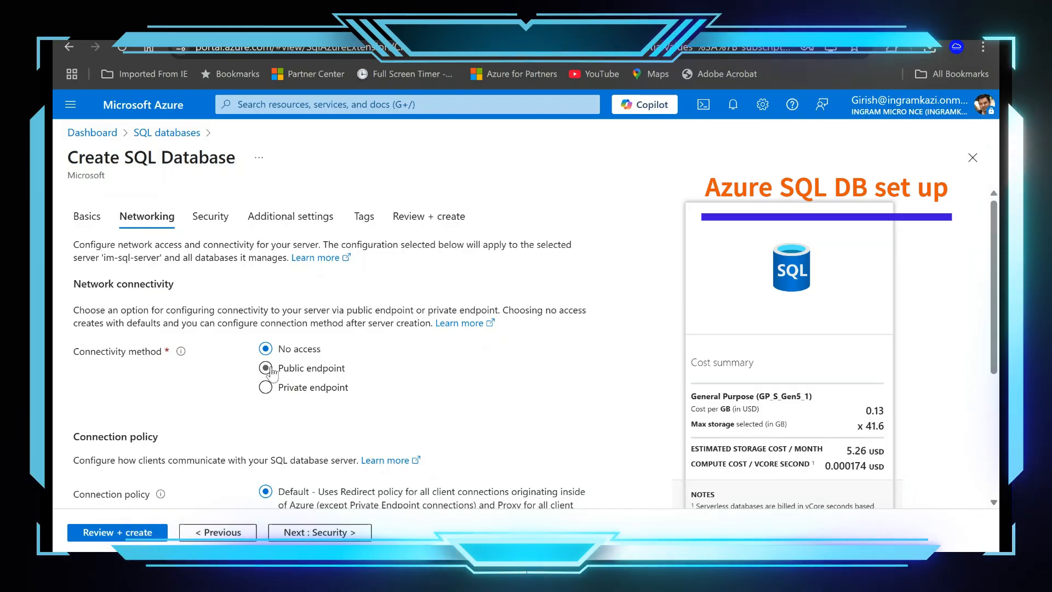
scroll(481, 383, down, 1)
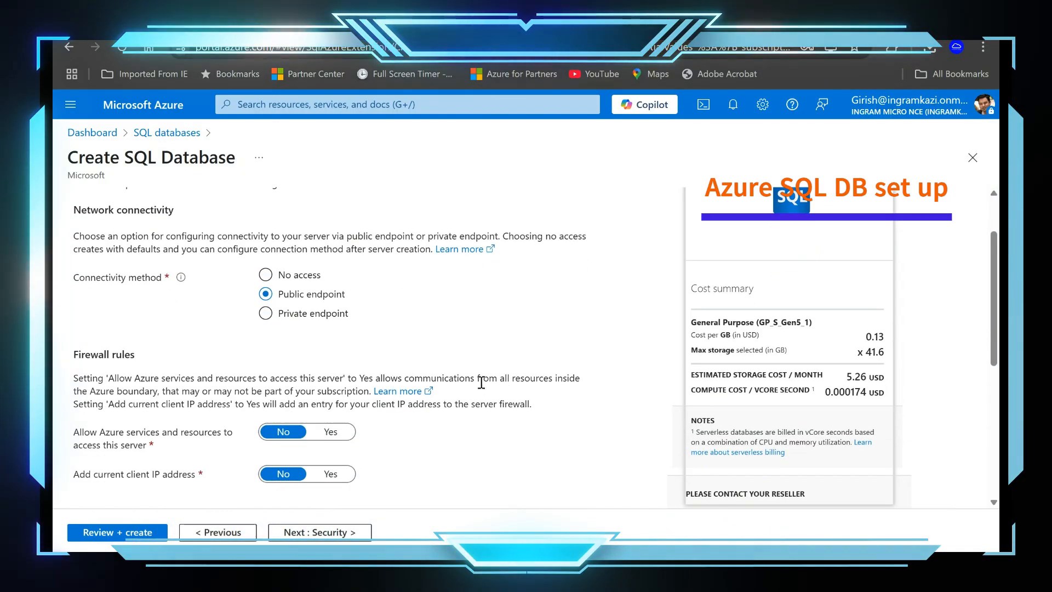
scroll(482, 384, down, 2)
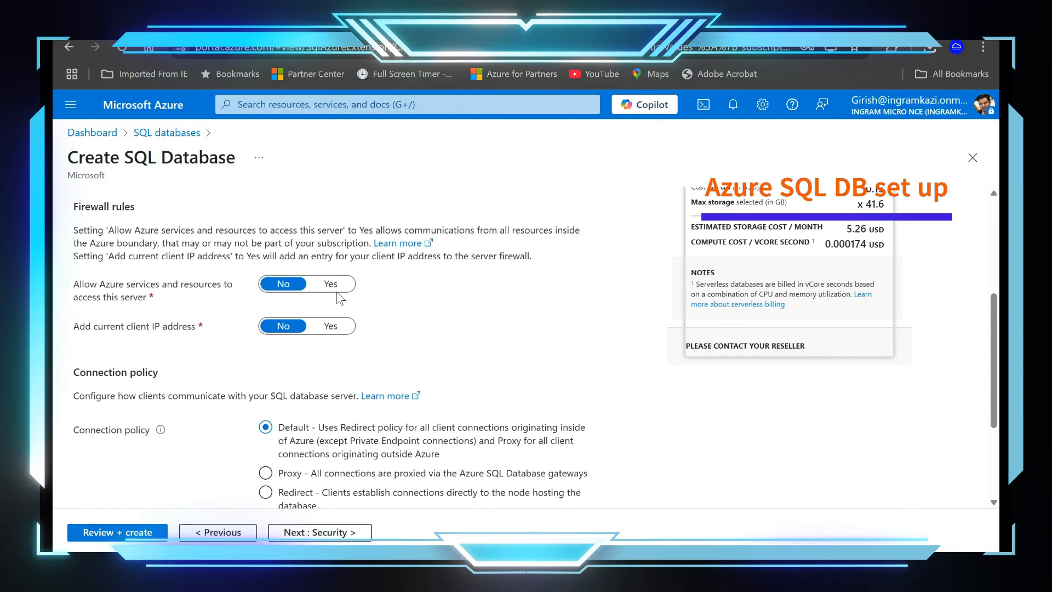
Step: Allow Azure services and the current client IP address through the server firewall and continue to the security settings
click(330, 284)
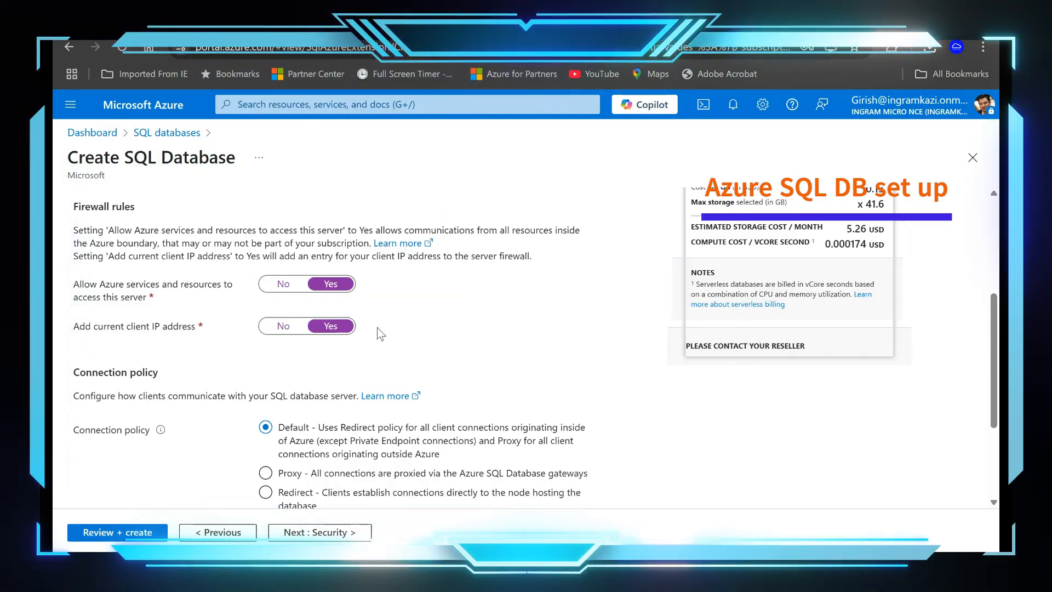
scroll(573, 407, down, 2)
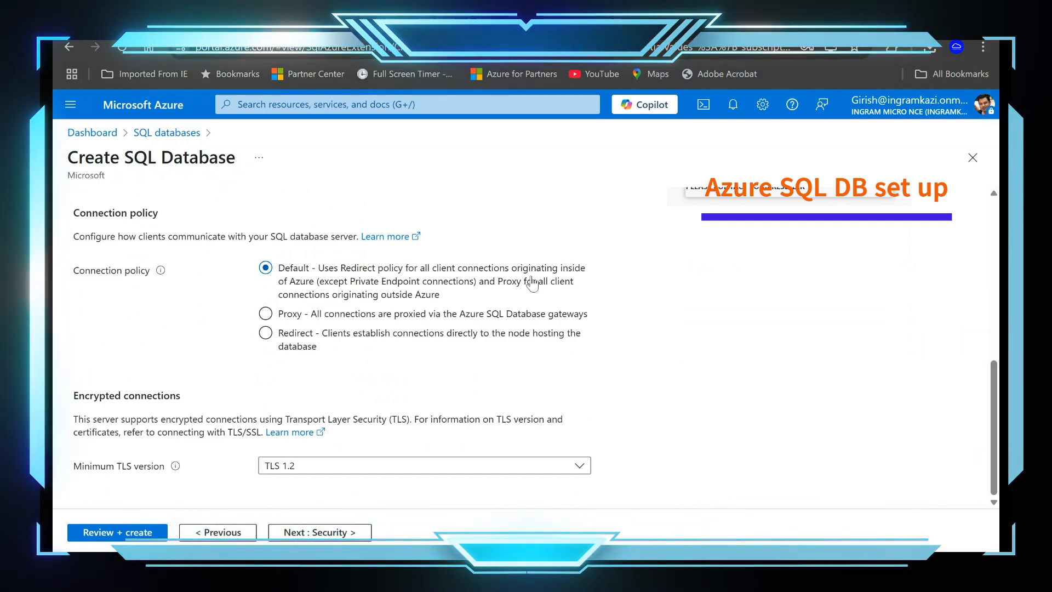
click(313, 536)
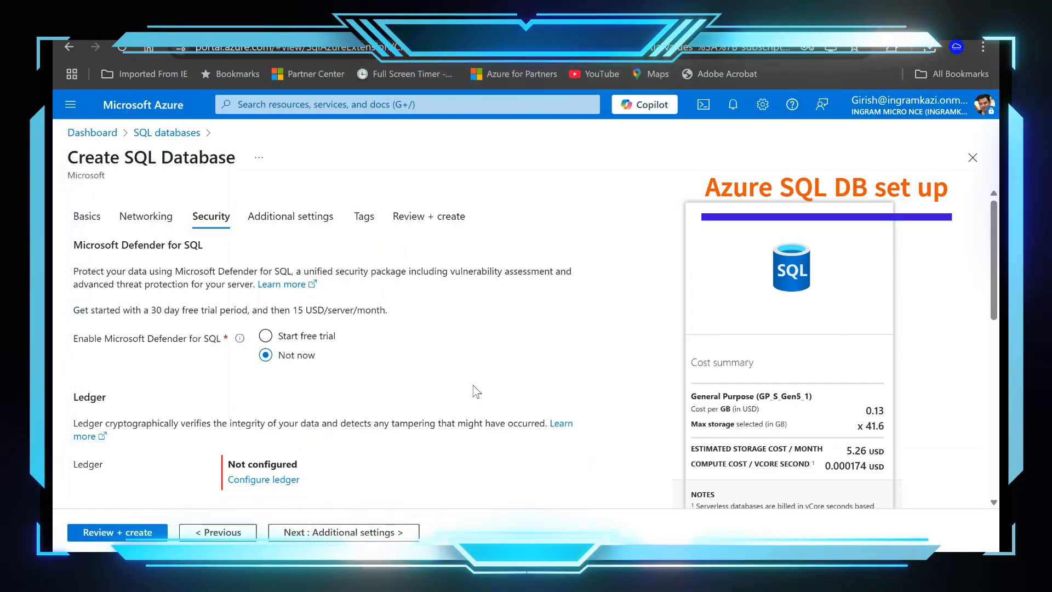
Step: Examine the Defender, ledger, server identity, encryption key and secure enclave options, and continue to the additional settings
scroll(474, 386, down, 2)
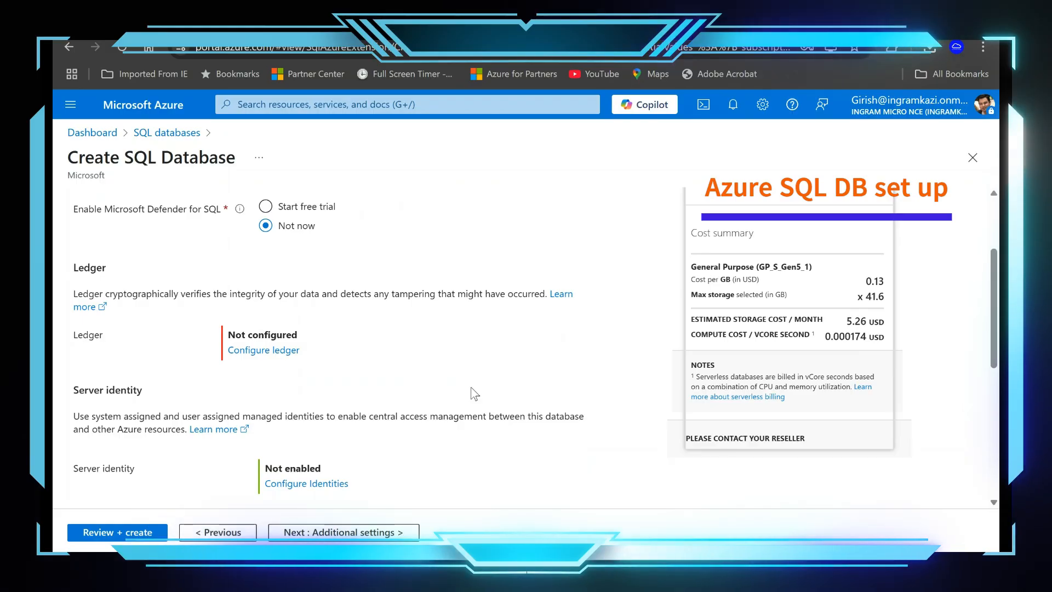
scroll(472, 388, down, 3)
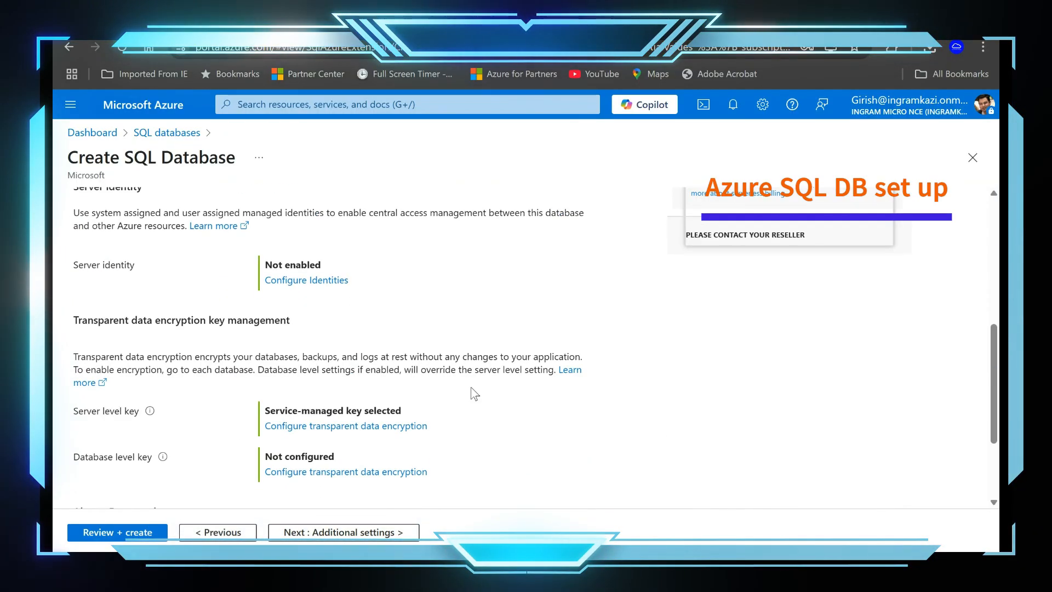
scroll(482, 392, down, 2)
scroll(496, 396, up, 4)
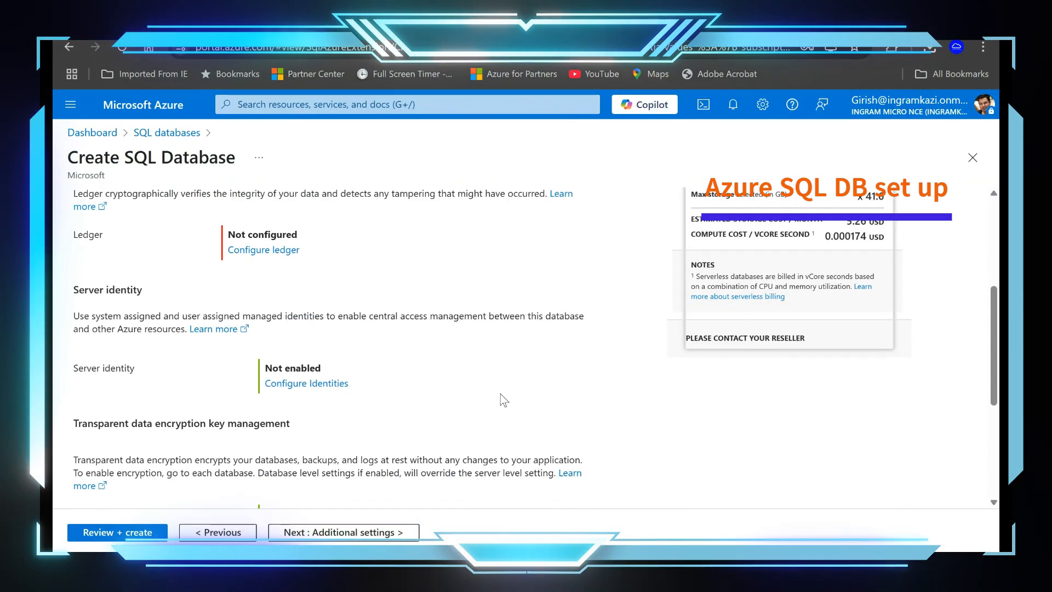
scroll(504, 399, up, 4)
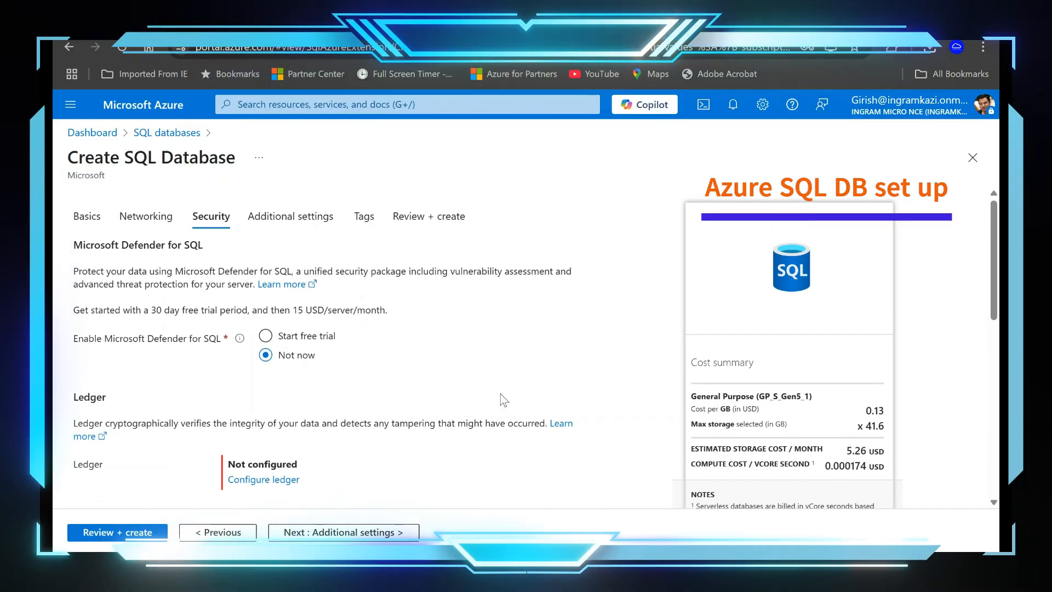
scroll(501, 398, down, 6)
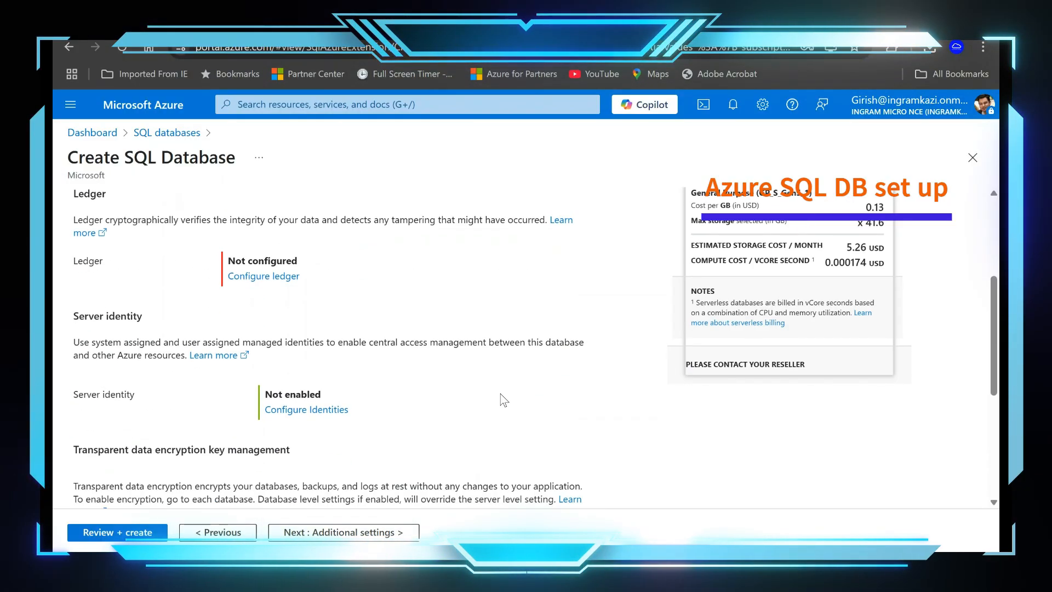
click(294, 533)
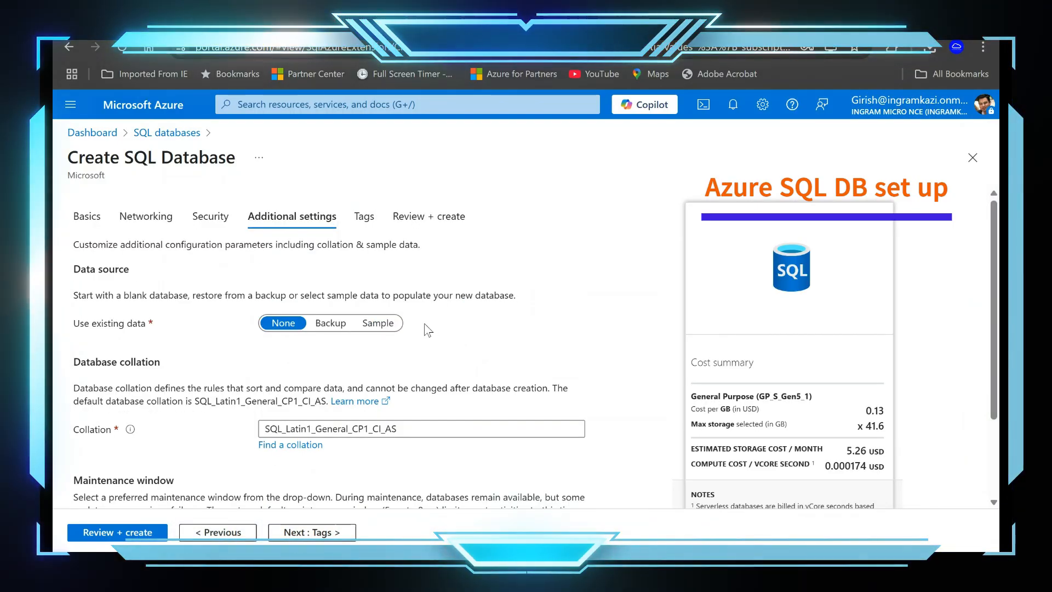
Step: Check the data source, collation and maintenance window options, and return through the security and networking settings to the basics
scroll(428, 329, down, 2)
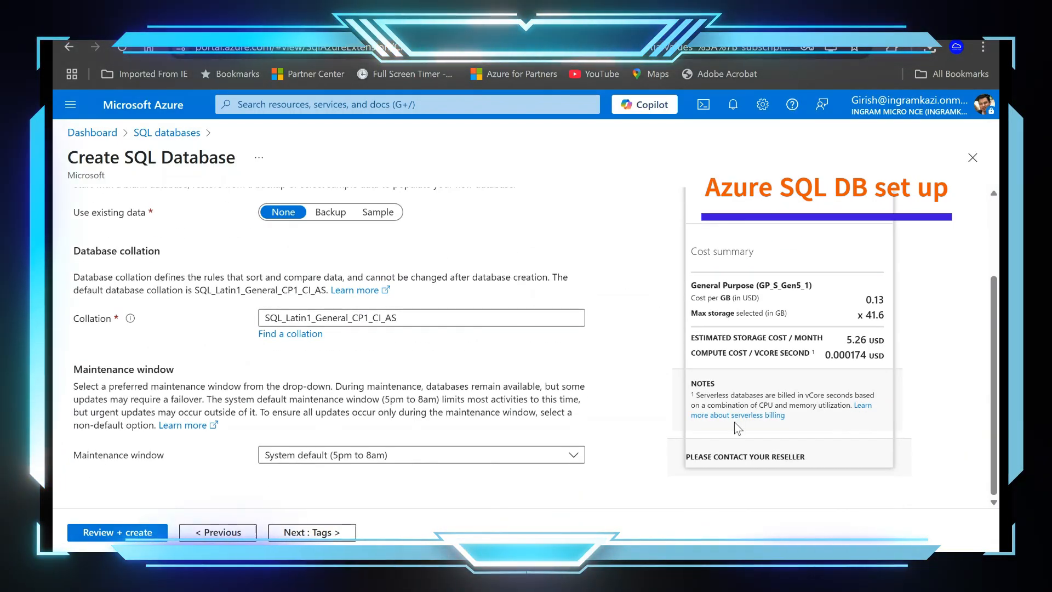
click(219, 533)
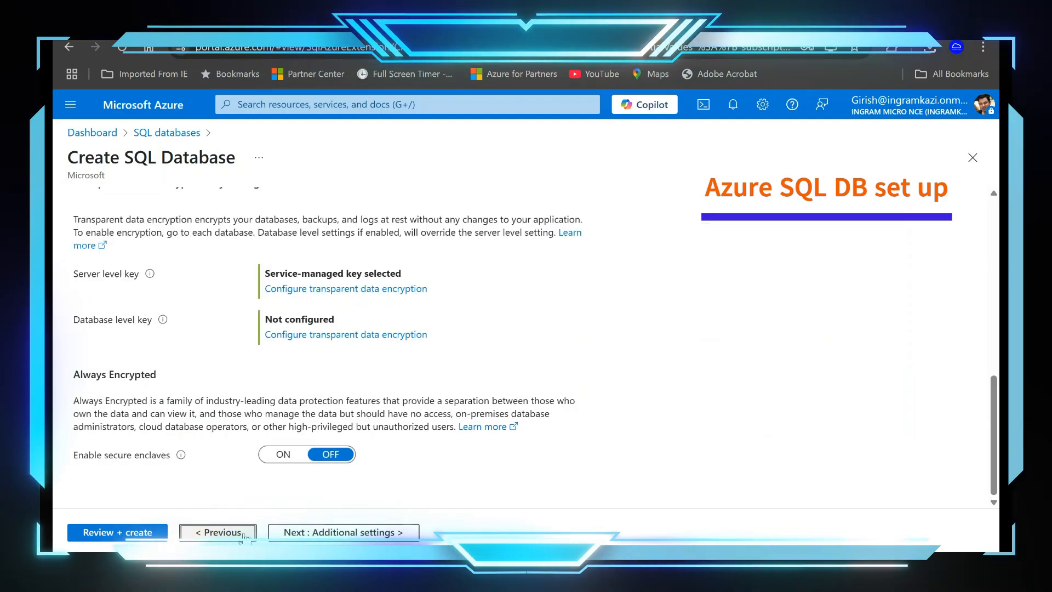
click(219, 533)
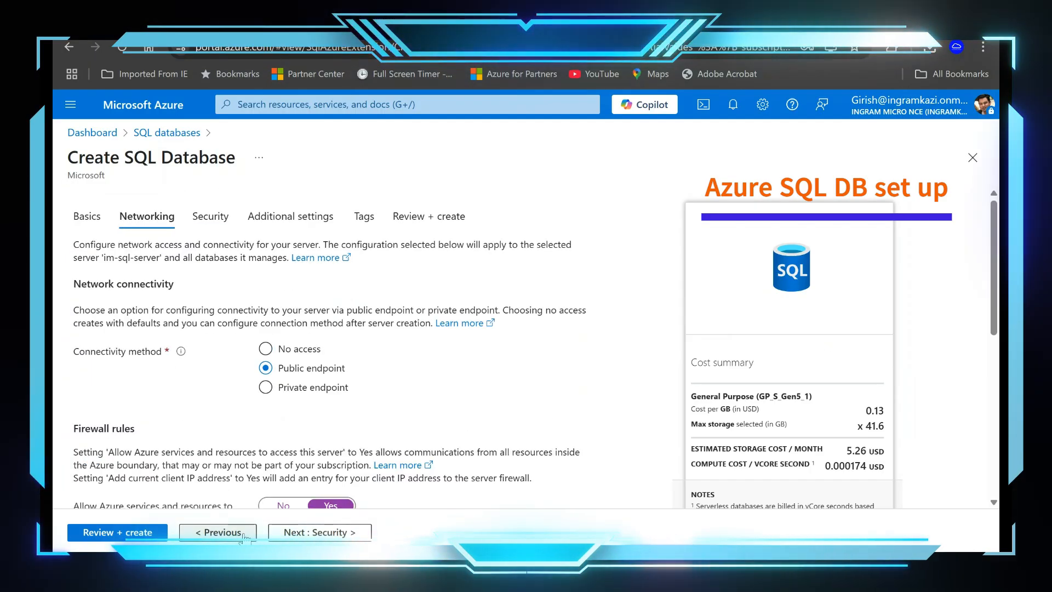
scroll(323, 465, down, 5)
scroll(362, 453, down, 5)
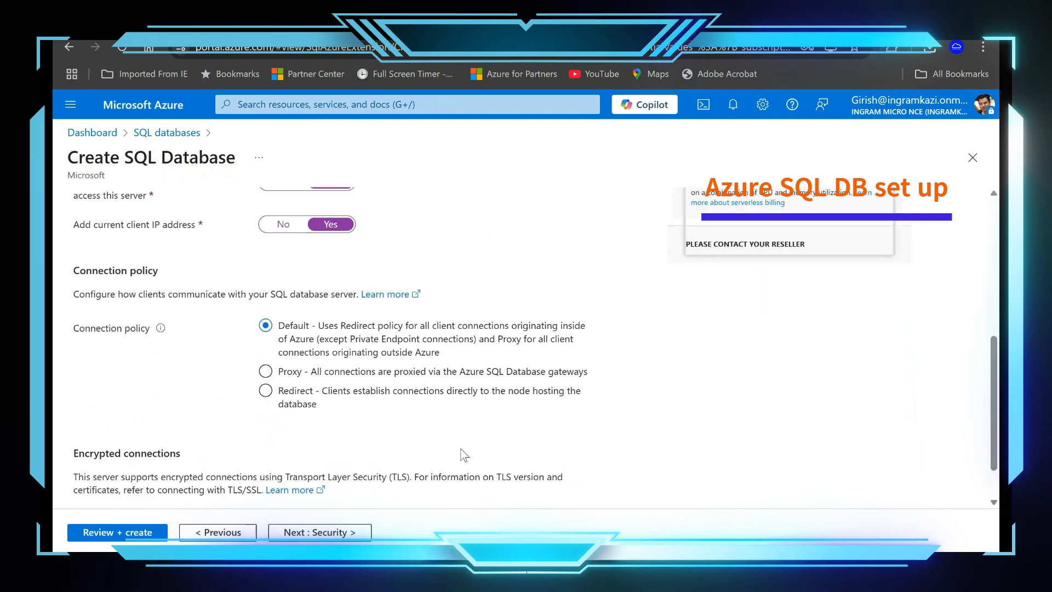
click(217, 532)
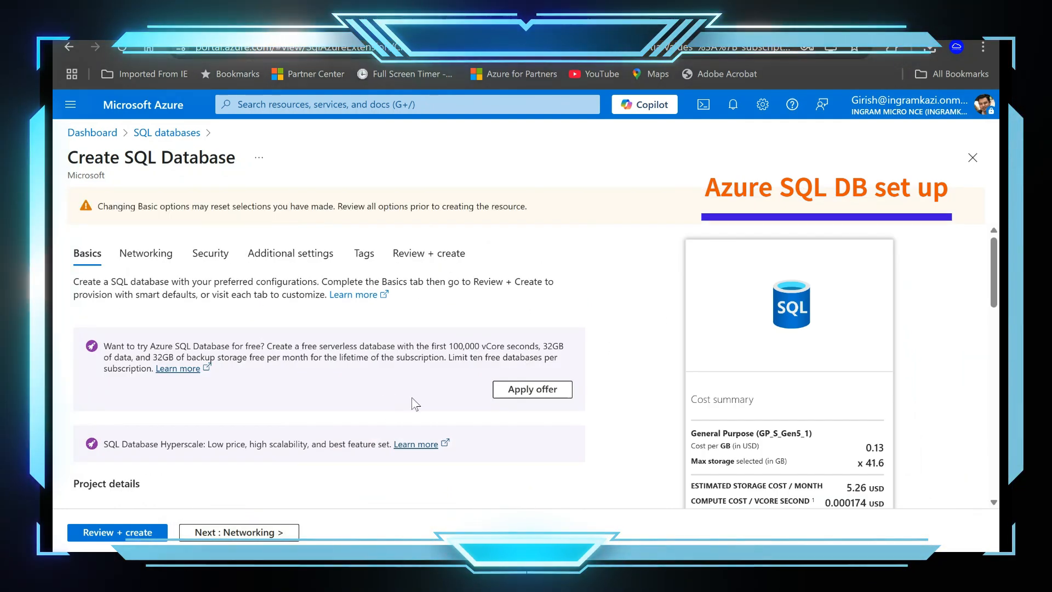
Step: Review the database name, server, elastic pool, workload environment, compute and backup redundancy choices in the basic settings
scroll(406, 405, down, 5)
scroll(504, 421, down, 4)
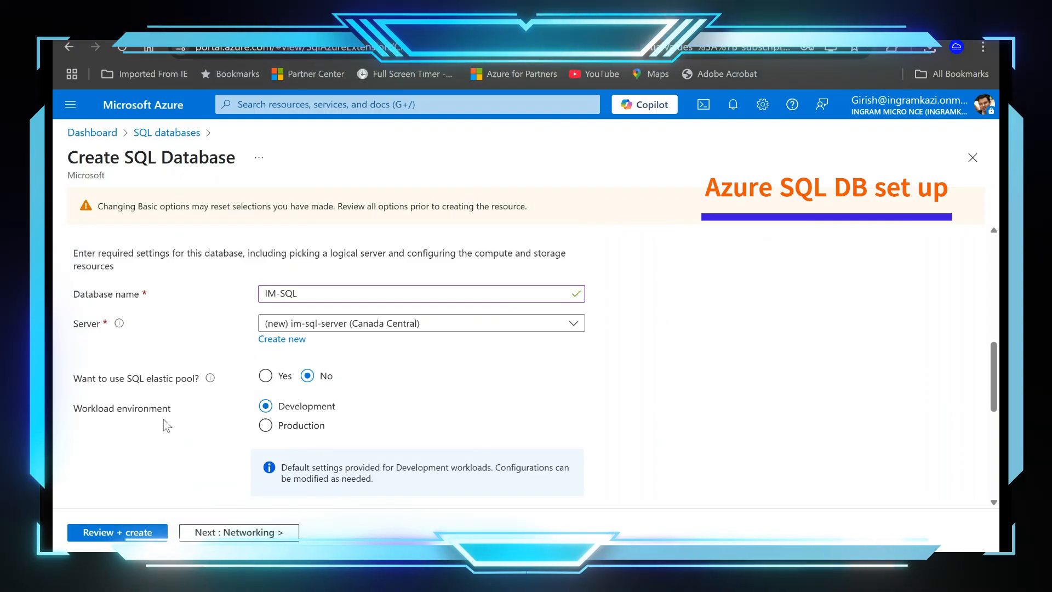
scroll(543, 416, down, 4)
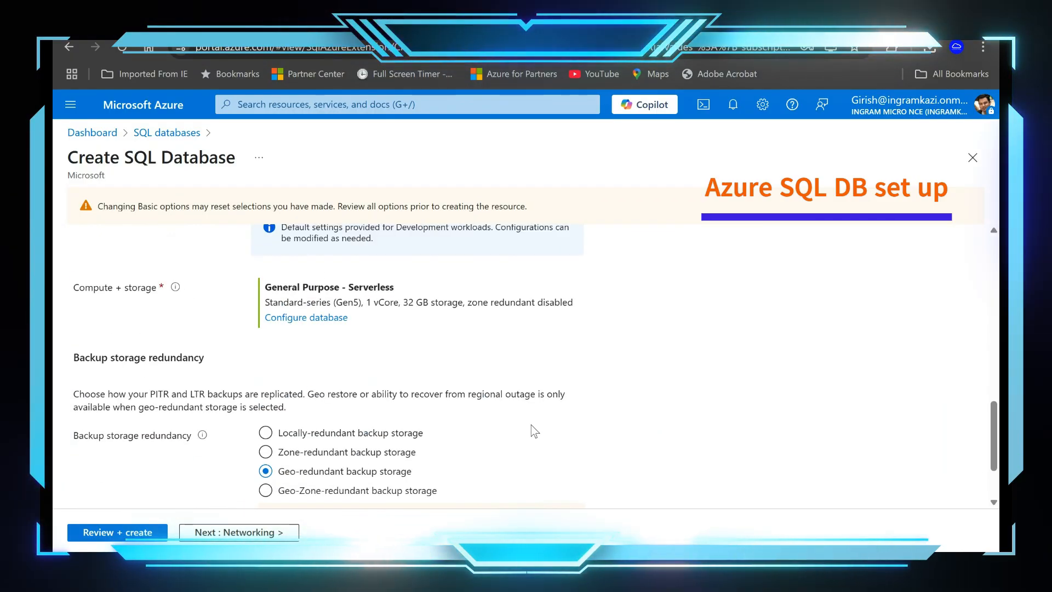
scroll(535, 432, up, 2)
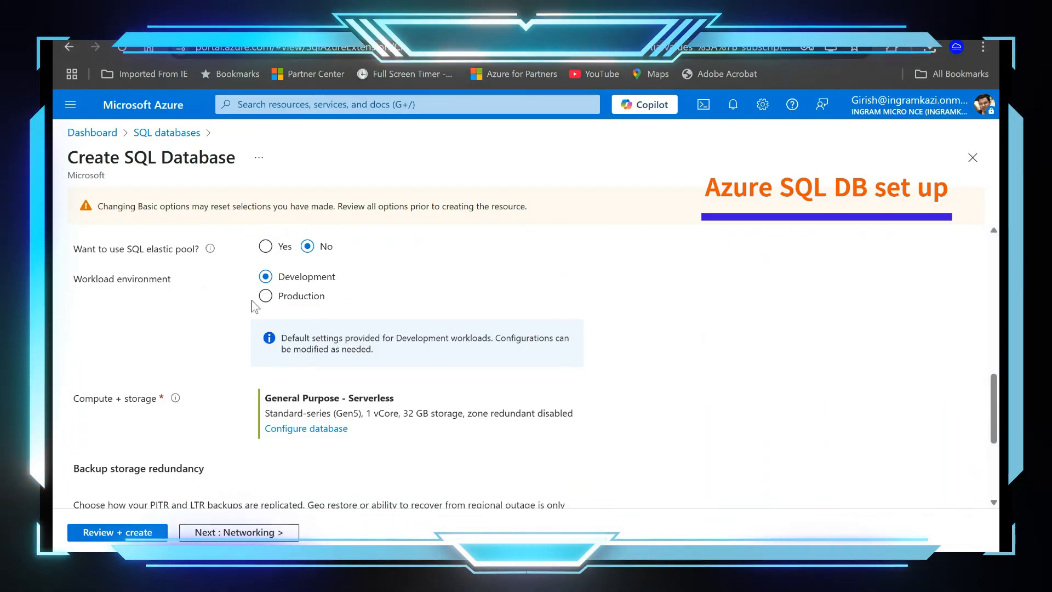
scroll(486, 433, down, 2)
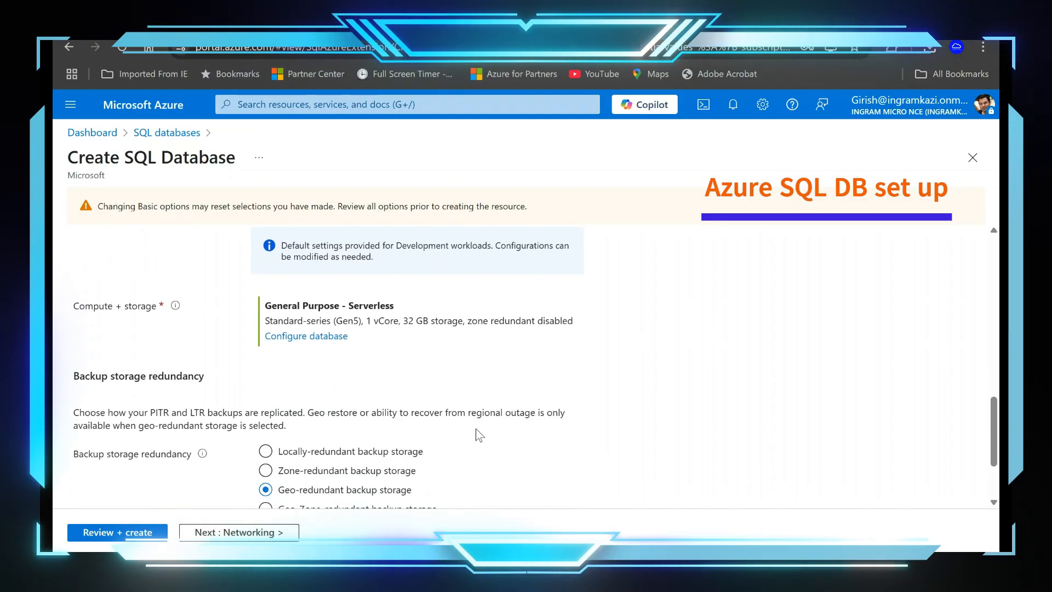
Step: Open the compute and storage configuration, review its service tier, vCores, auto-pause and data size options, and apply it
click(312, 337)
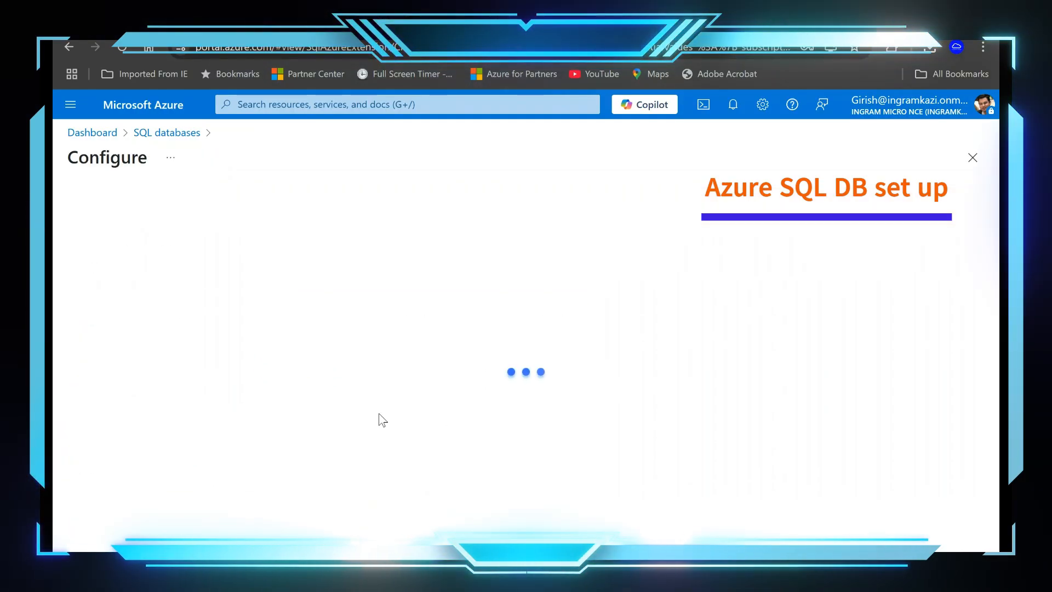
scroll(496, 422, down, 3)
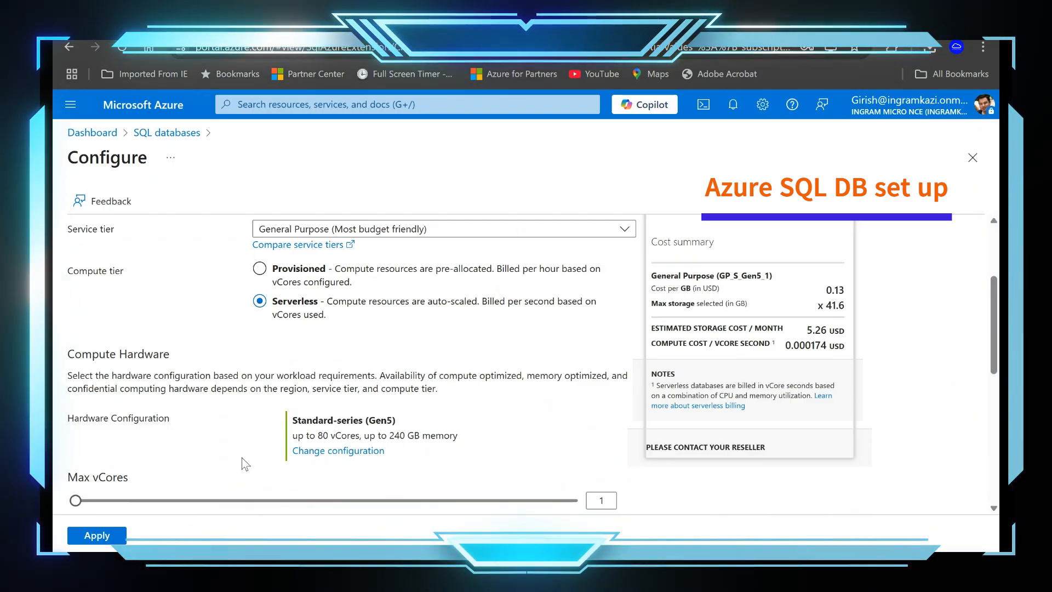
scroll(313, 367, down, 4)
scroll(428, 425, down, 3)
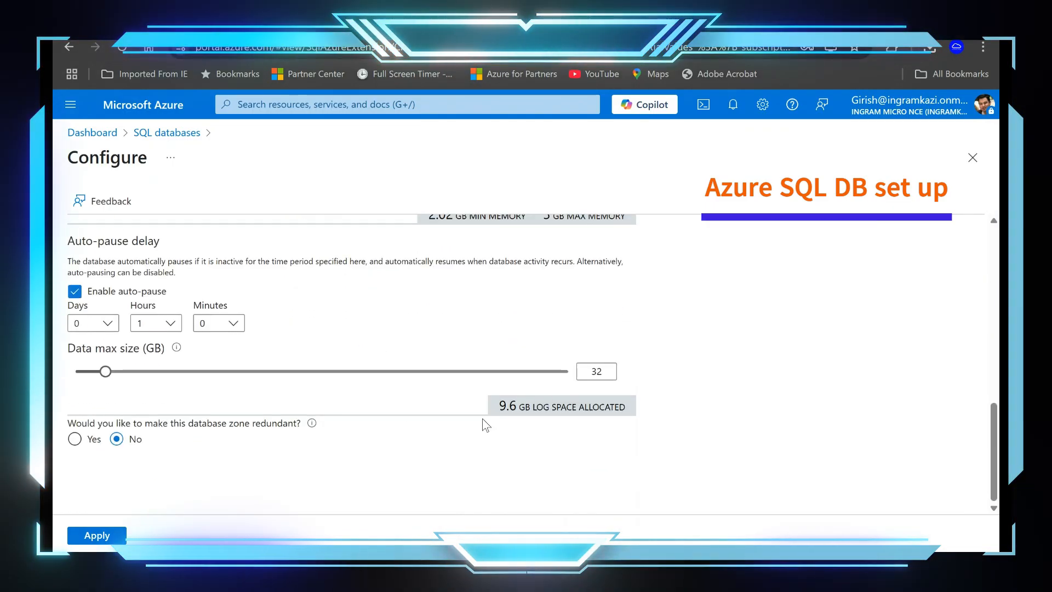
scroll(462, 232, up, 5)
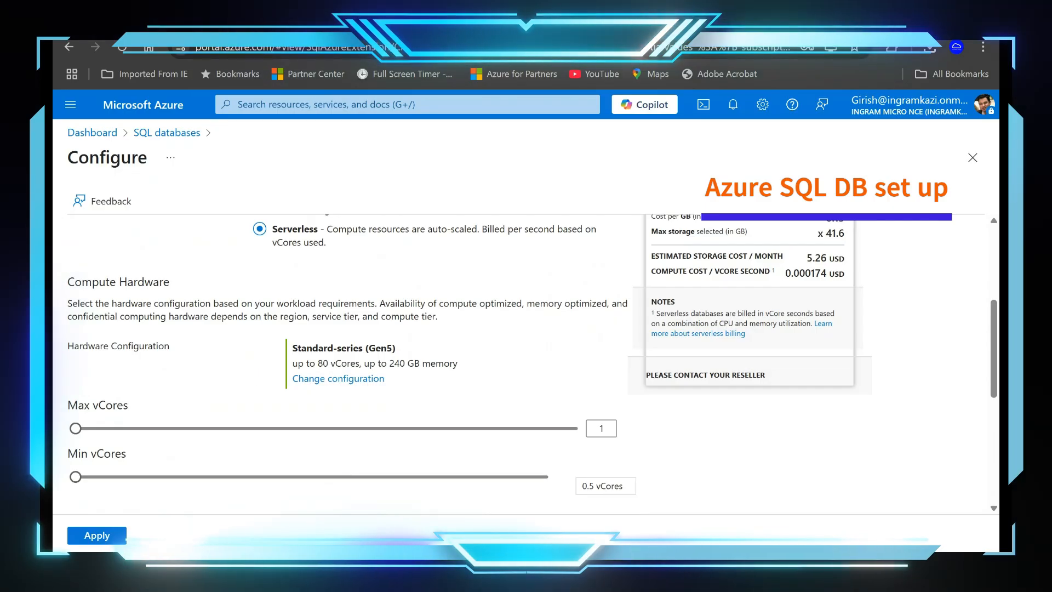
click(97, 535)
Step: Advance through the networking, security, additional and tag settings without changing them to the final review of the SQL database
scroll(508, 460, down, 2)
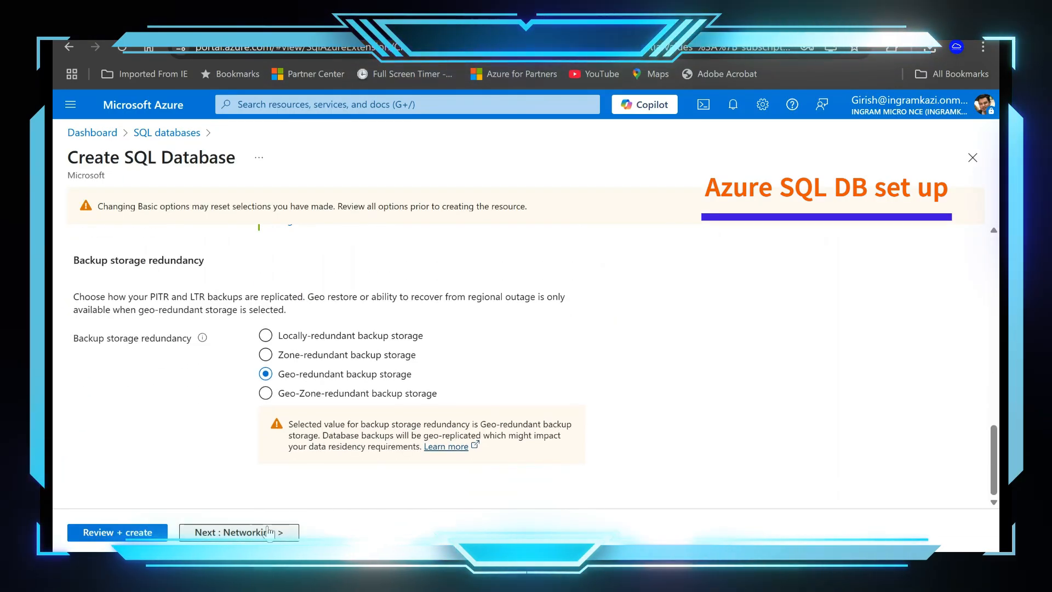
click(255, 532)
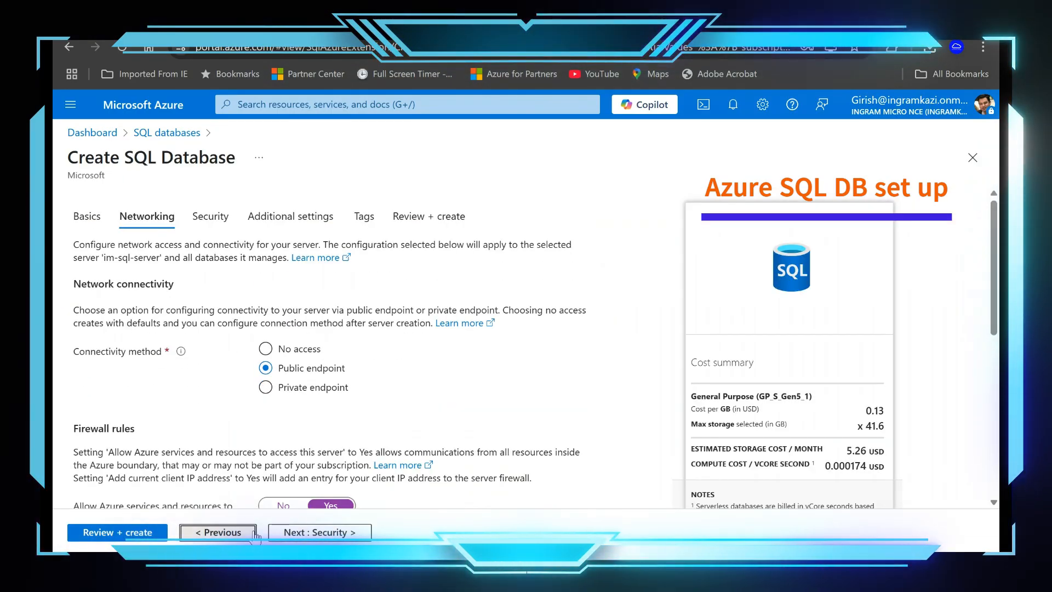
click(289, 535)
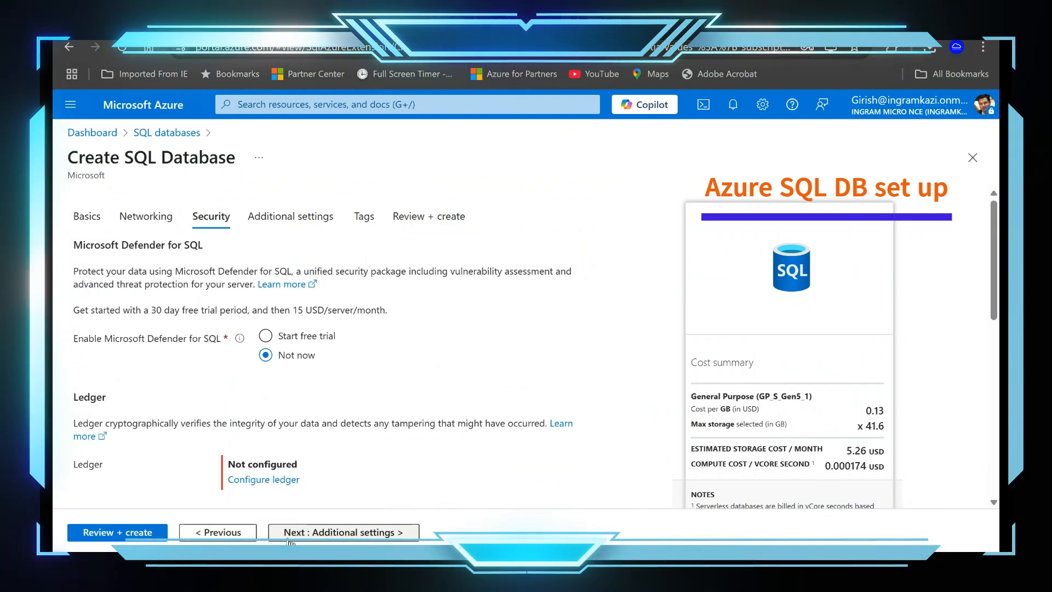
click(288, 536)
scroll(328, 340, down, 2)
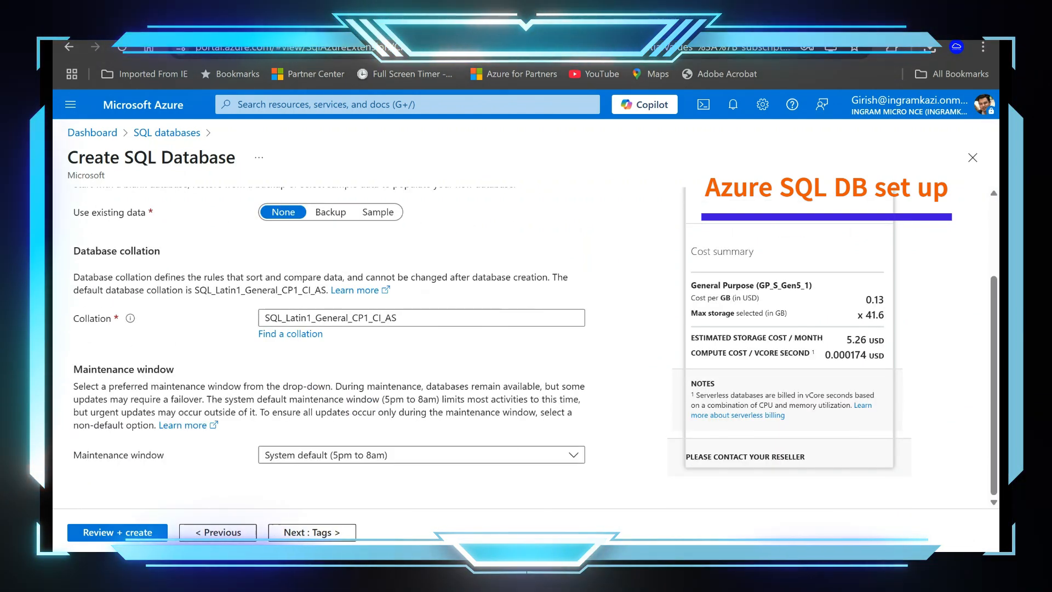
click(323, 534)
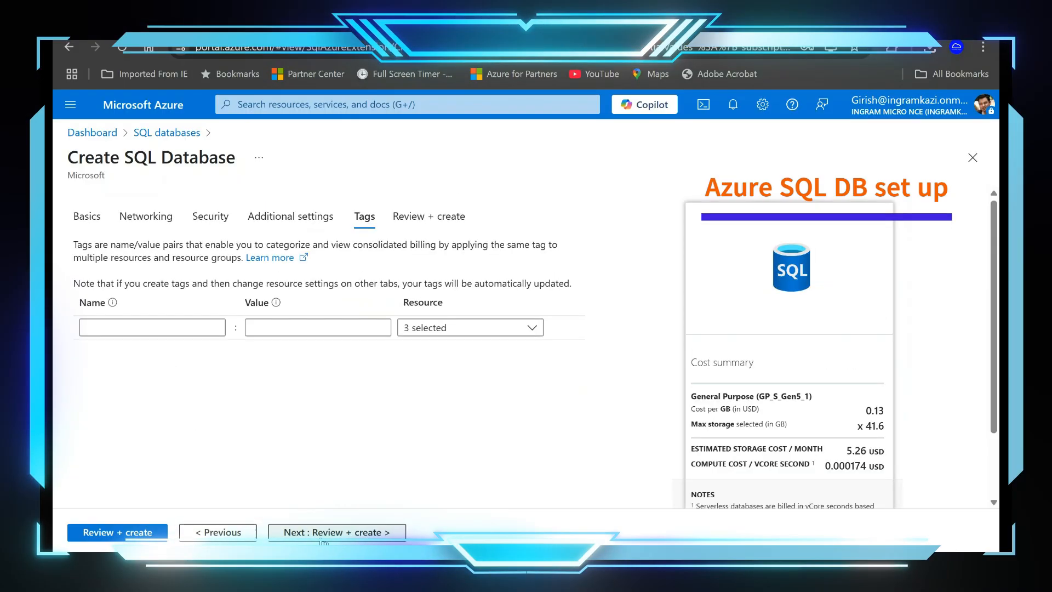
click(159, 540)
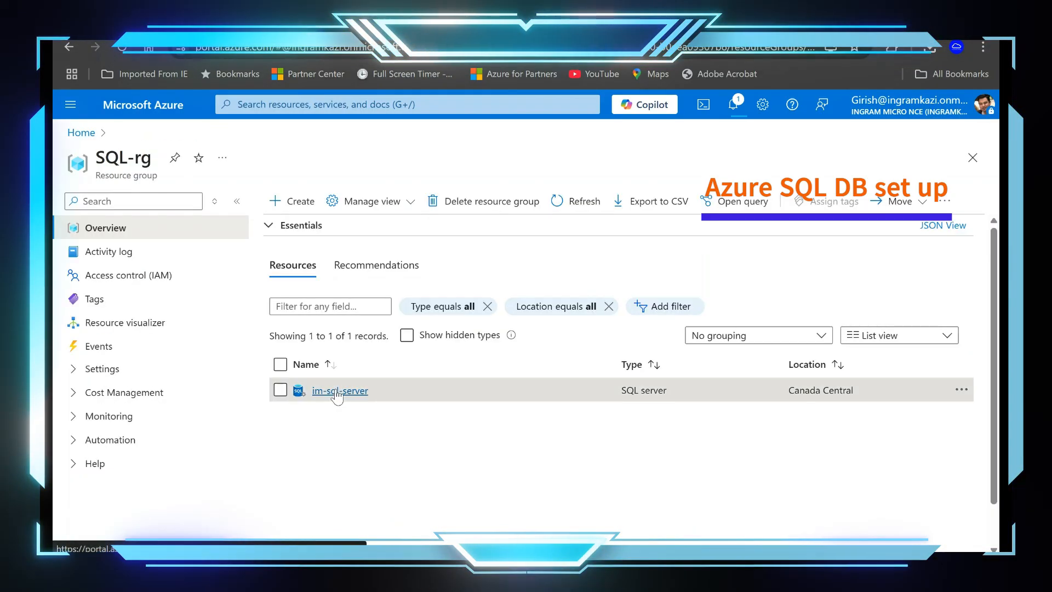
Step: Open the identity settings of im-sql-server, set the system assigned managed identity to On and save the change
click(356, 392)
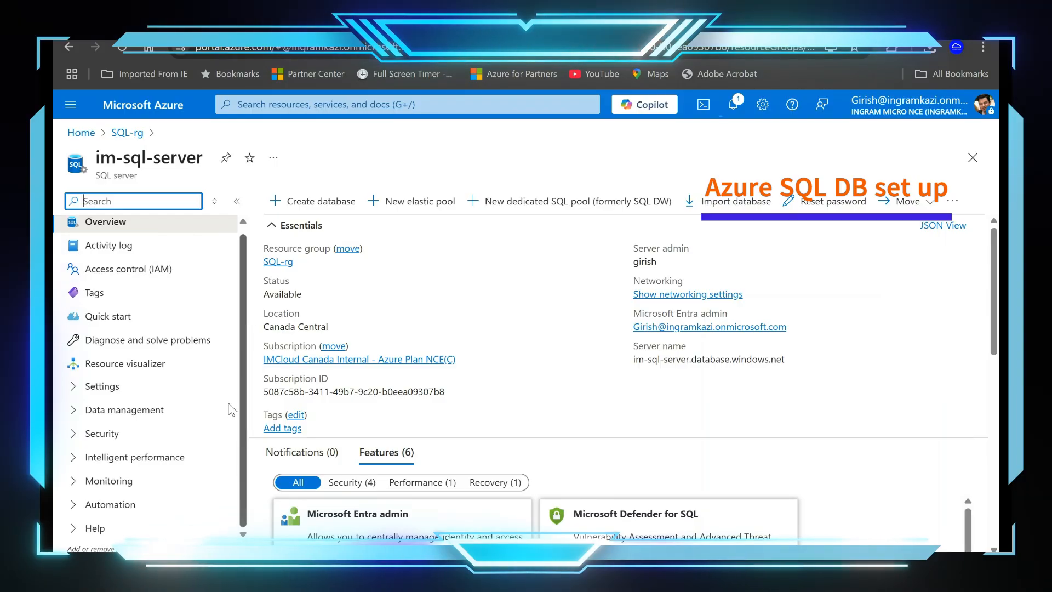
click(156, 433)
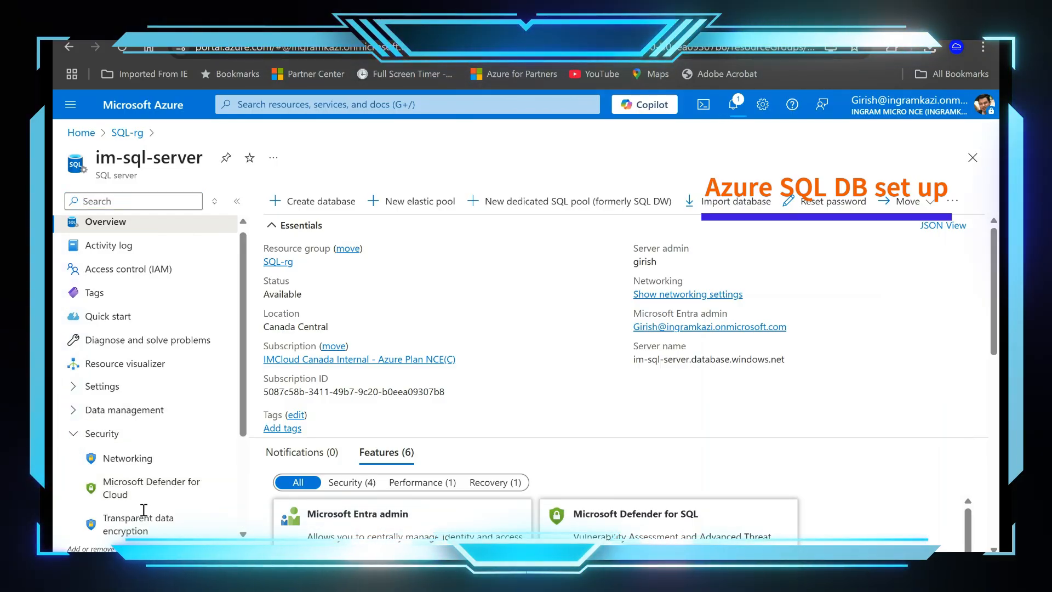
scroll(167, 435, down, 1)
scroll(167, 435, down, 2)
click(119, 408)
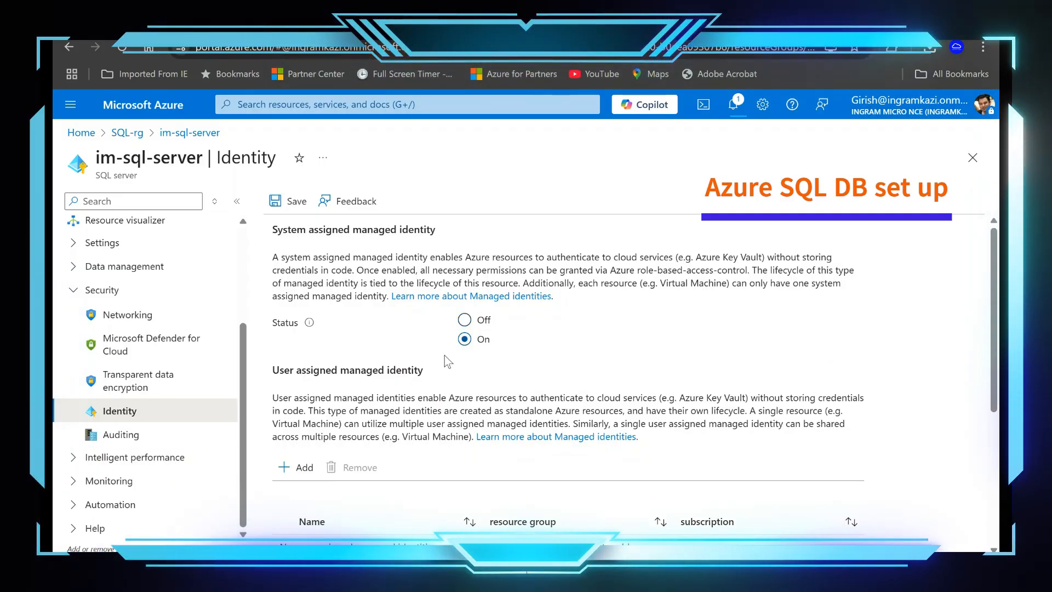
click(277, 201)
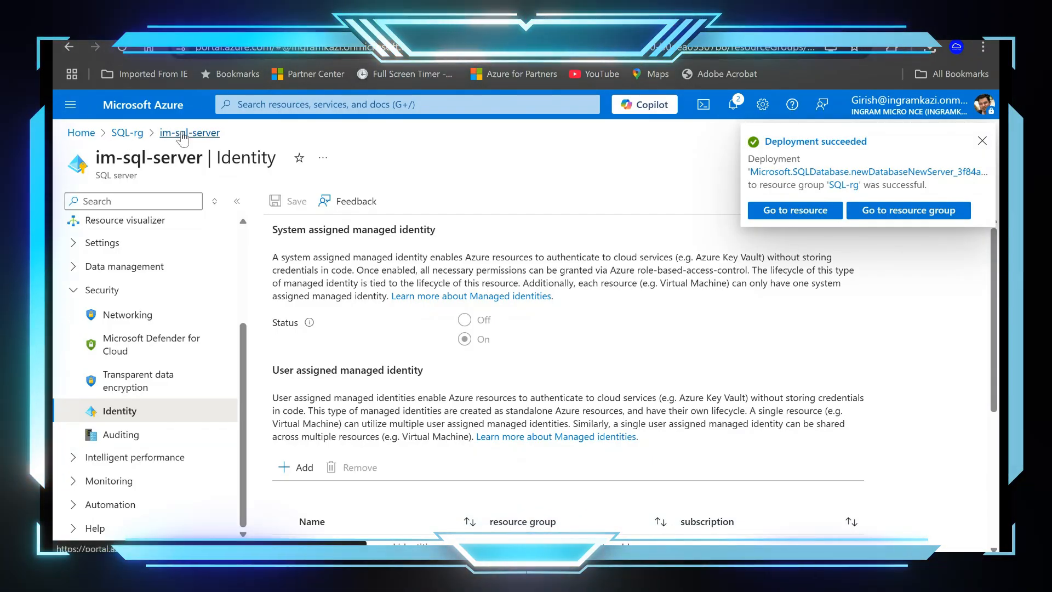
Step: Try to return to the SQL-rg resource group, cancel discarding the identity edits, and check the update's progress in the notifications
click(132, 137)
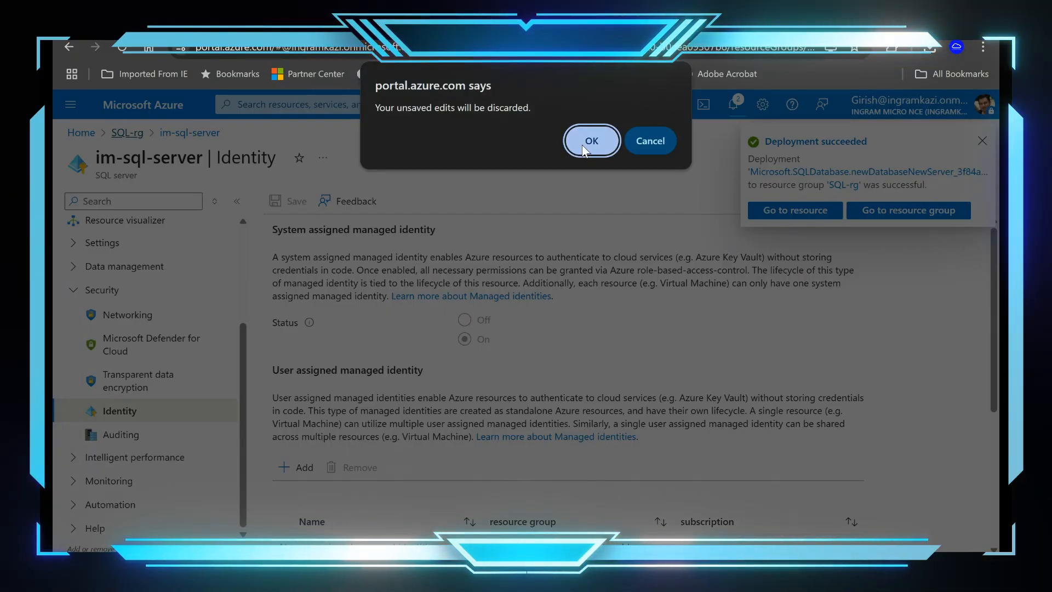
click(650, 140)
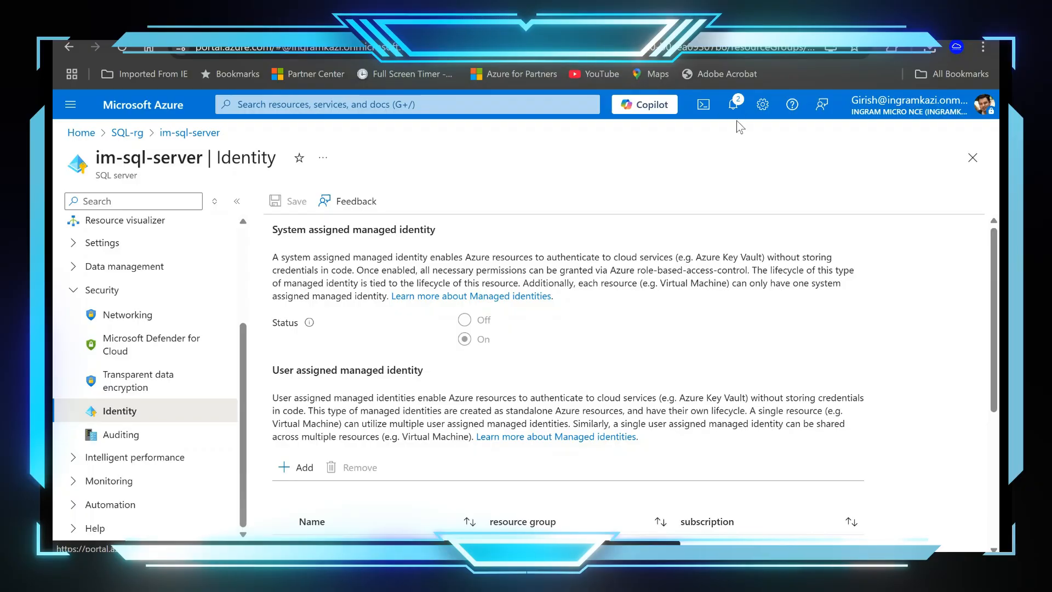
click(733, 105)
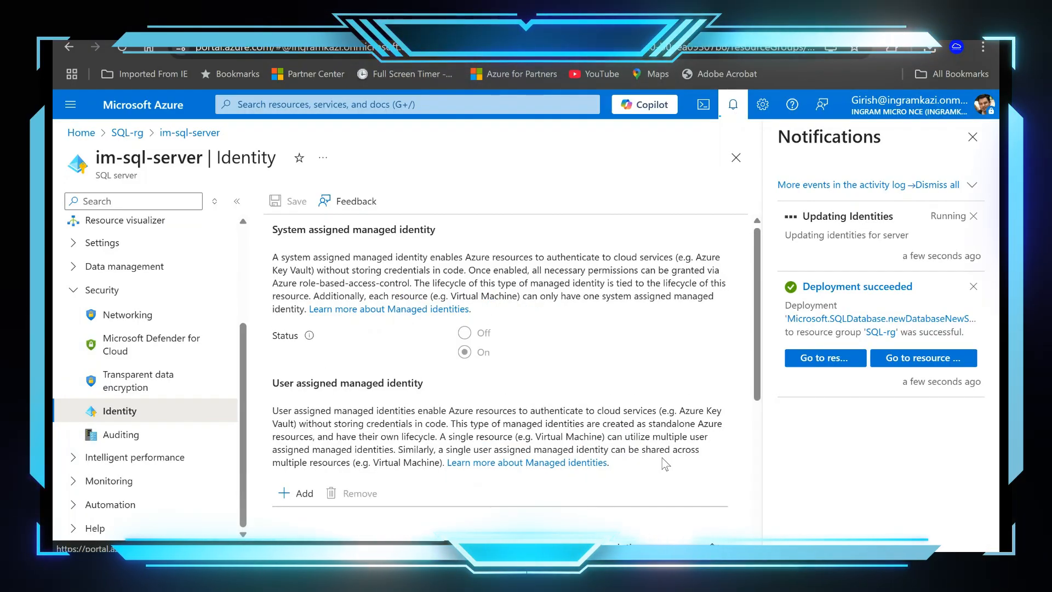
Step: Dismiss the notifications, return to the SQL-rg resource group, refresh its resource list and open the IM-SQL database
click(972, 137)
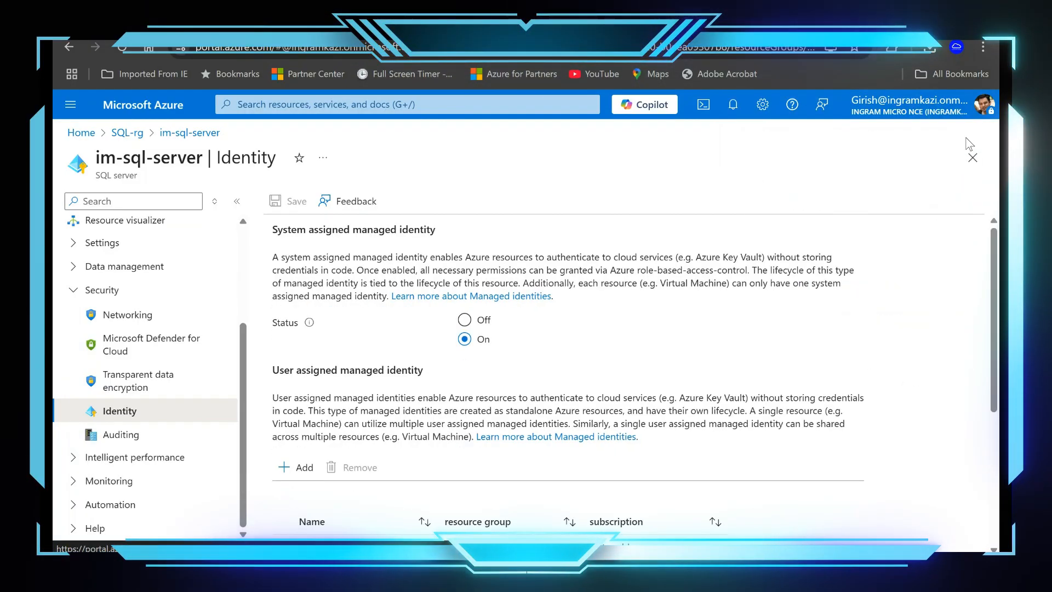
click(127, 132)
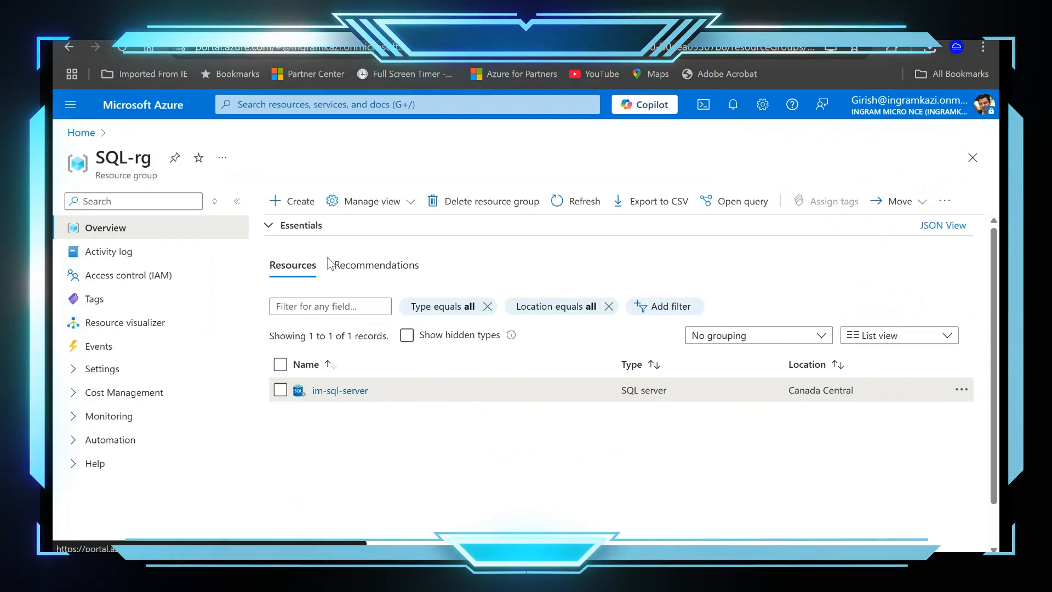
click(572, 209)
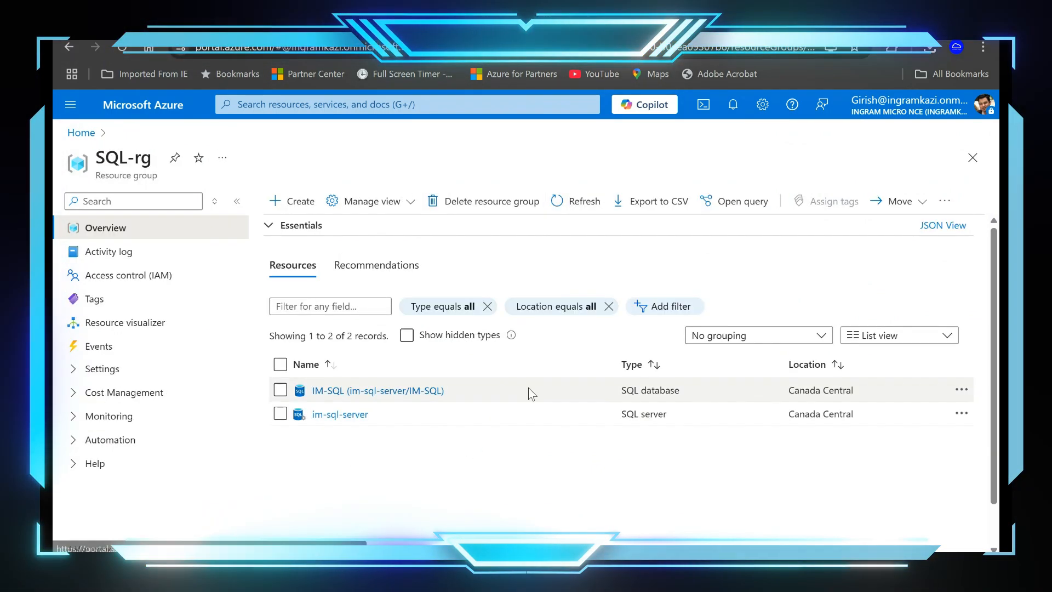
click(383, 397)
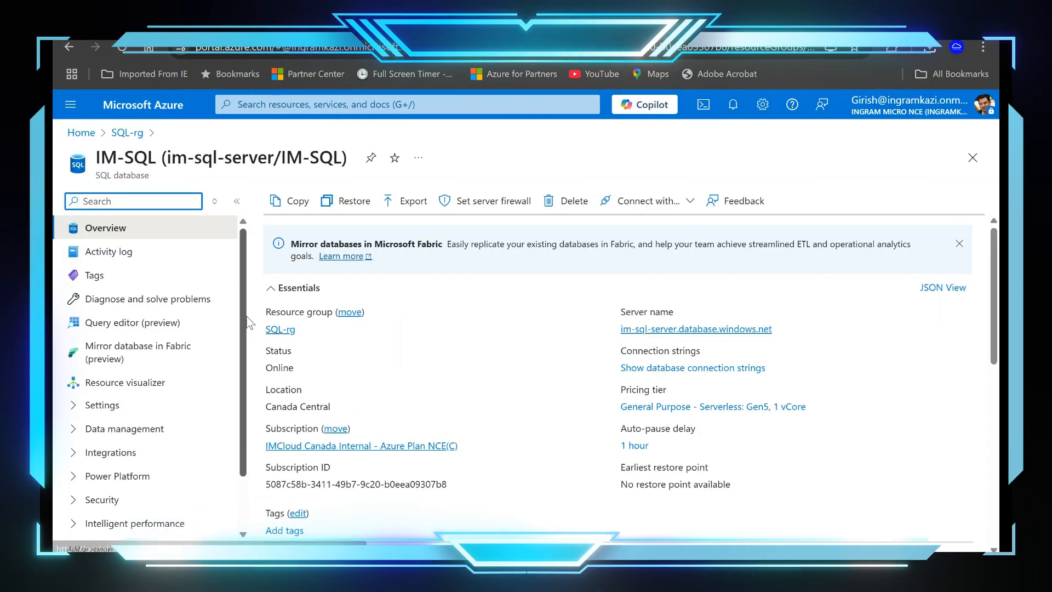
Step: Open the IM-SQL database's query editor and sign in with the Microsoft Entra account
drag(246, 319, 239, 380)
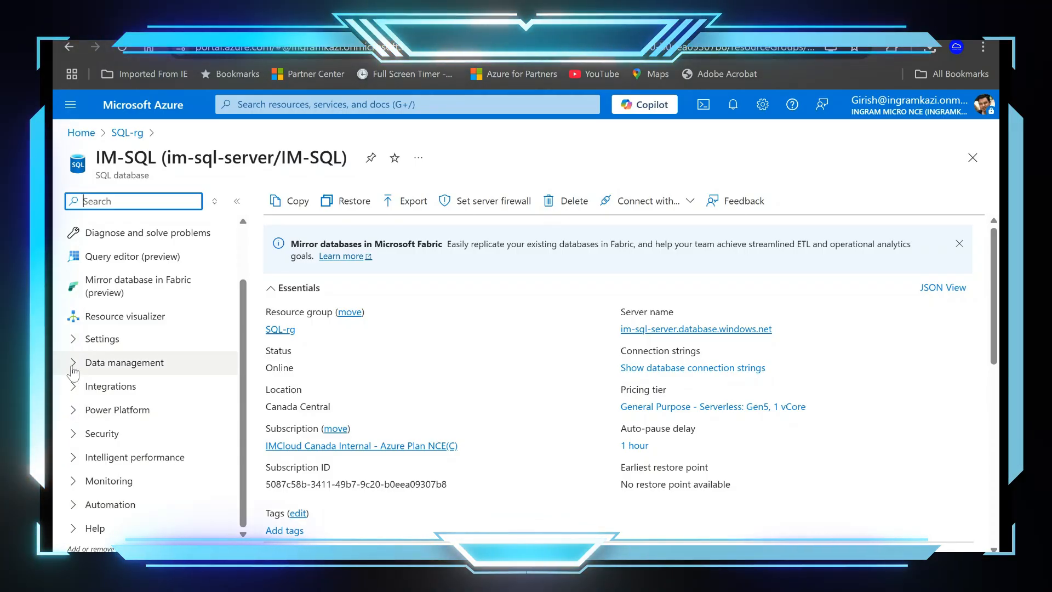
click(121, 362)
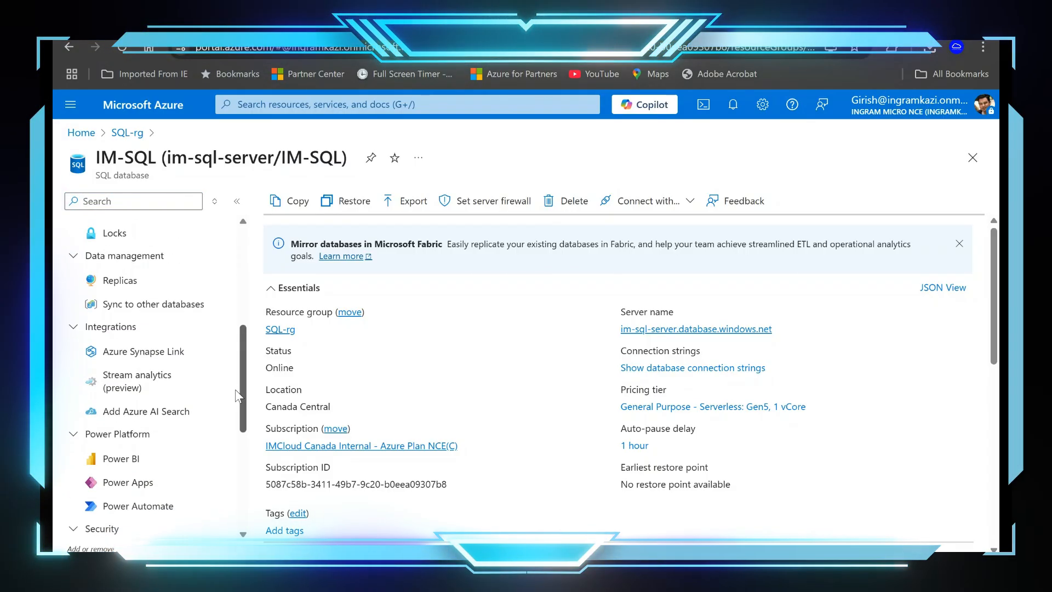
scroll(235, 410, down, 1)
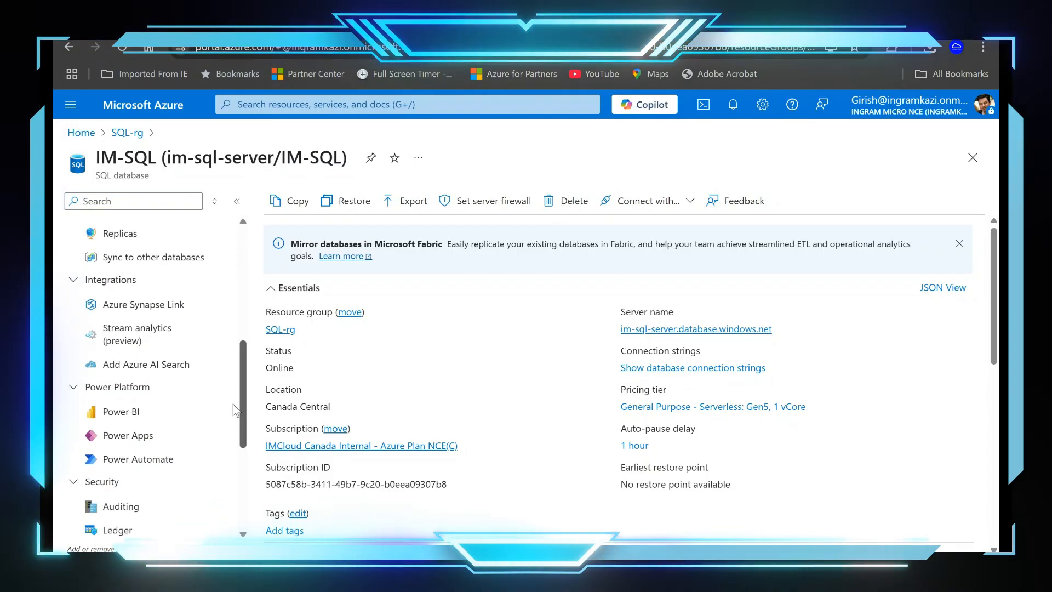
drag(235, 408, 249, 298)
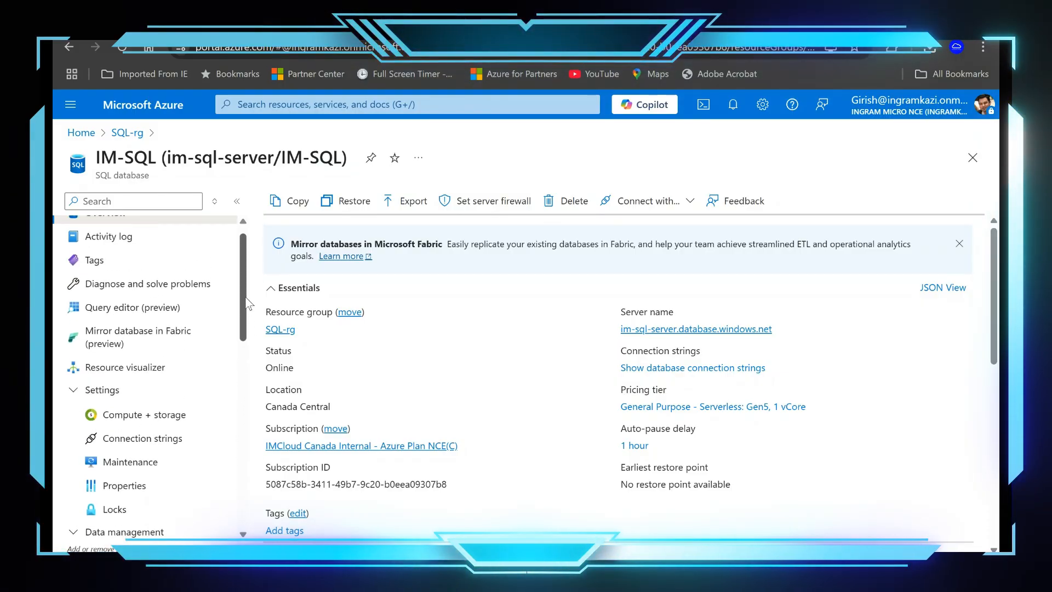
click(132, 307)
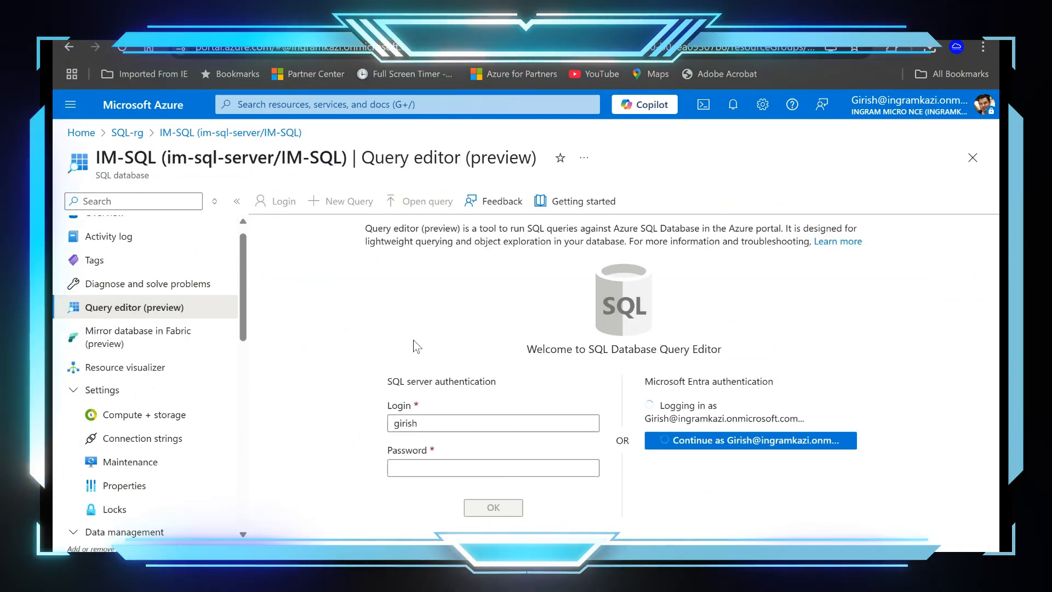
click(717, 446)
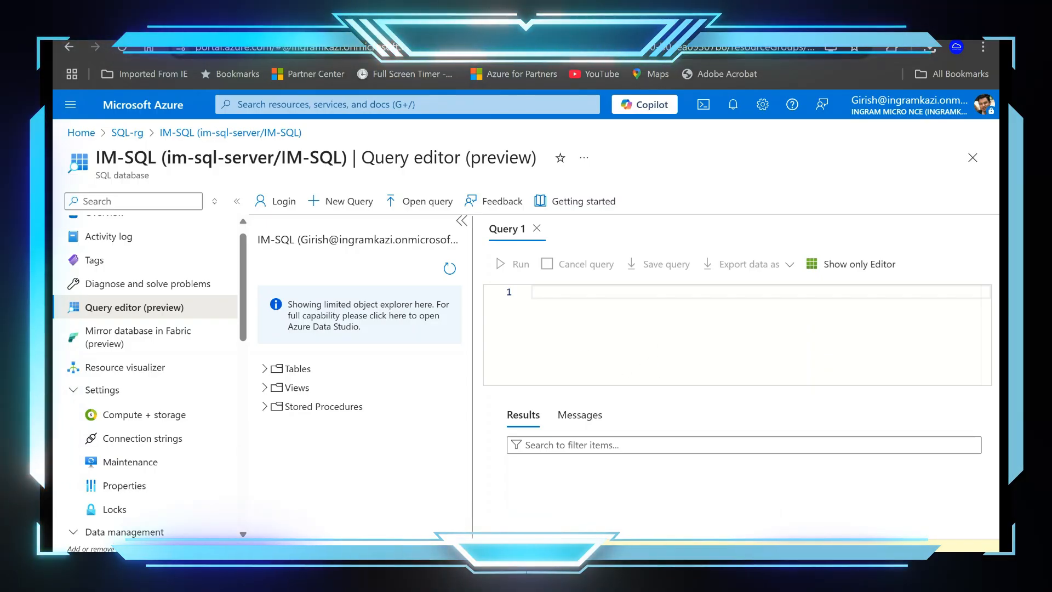
Step: Switch to the Word document with the SQL scripts and copy the whole CREATE TABLE Employees statement
key(alt+Tab)
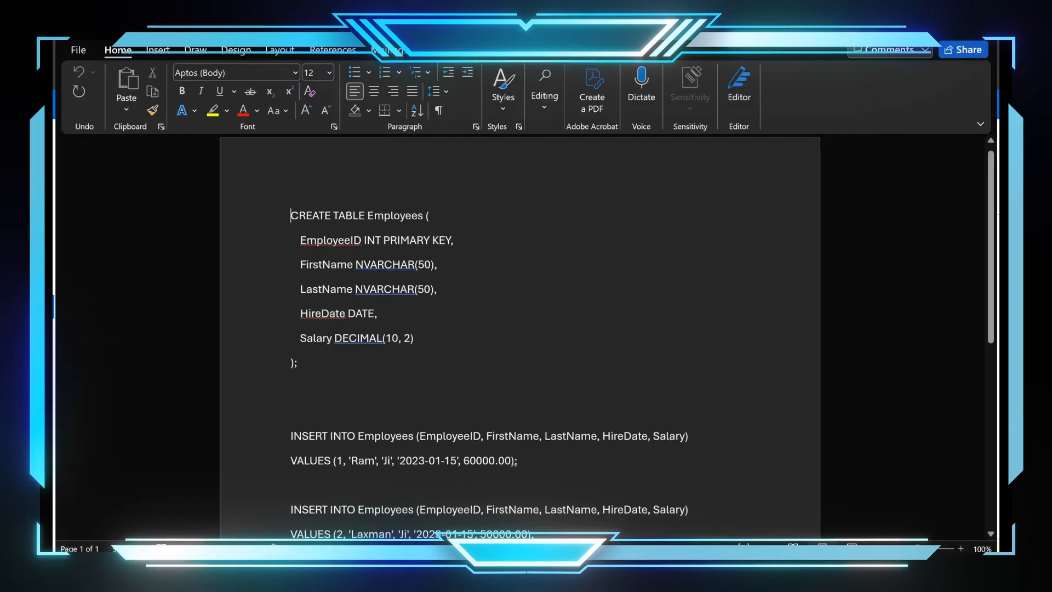
drag(309, 225, 391, 326)
right_click(390, 321)
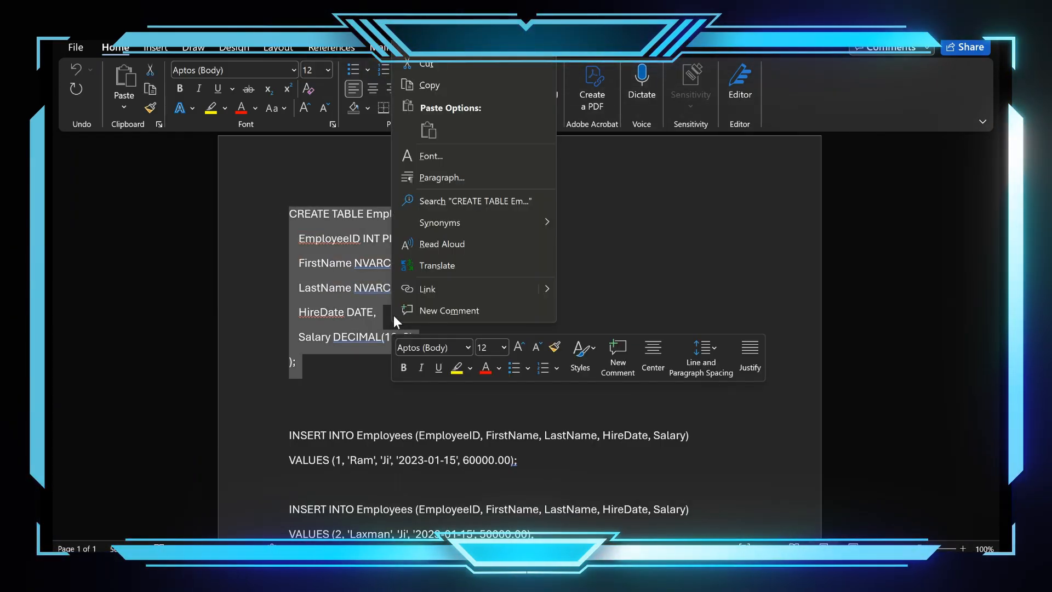
click(440, 88)
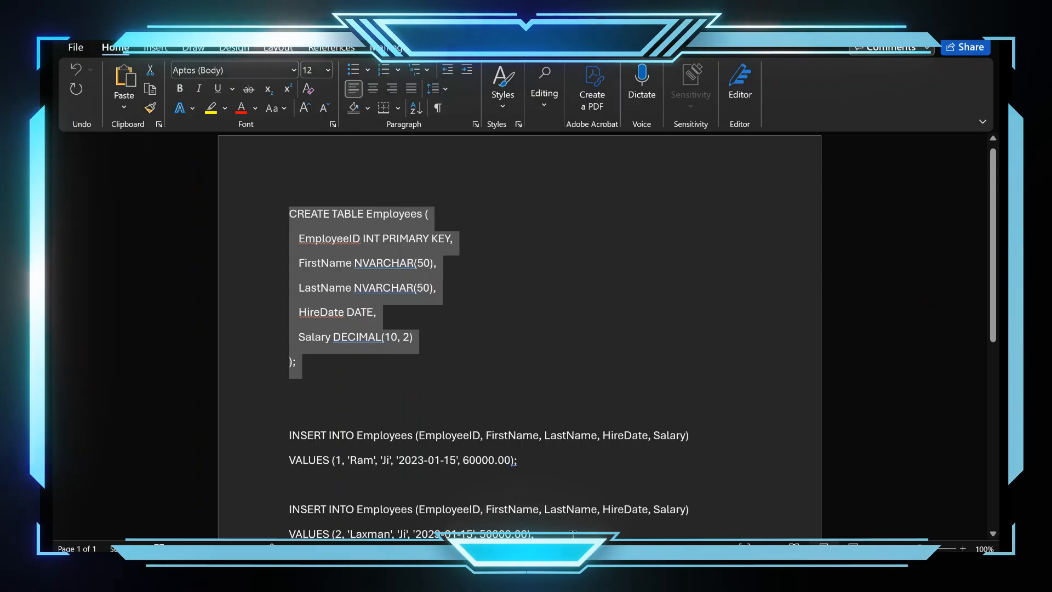
Step: Back in the Azure query editor, paste and run the CREATE TABLE Employees statement, and expand the database's Tables folder
mouse_move(564, 570)
click(563, 510)
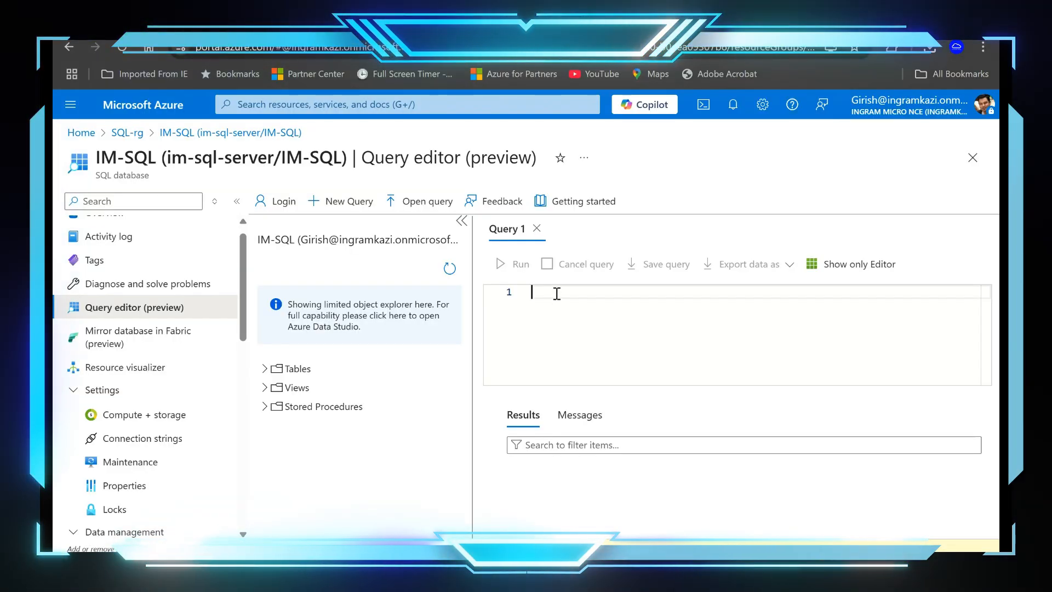
key(ctrl+v)
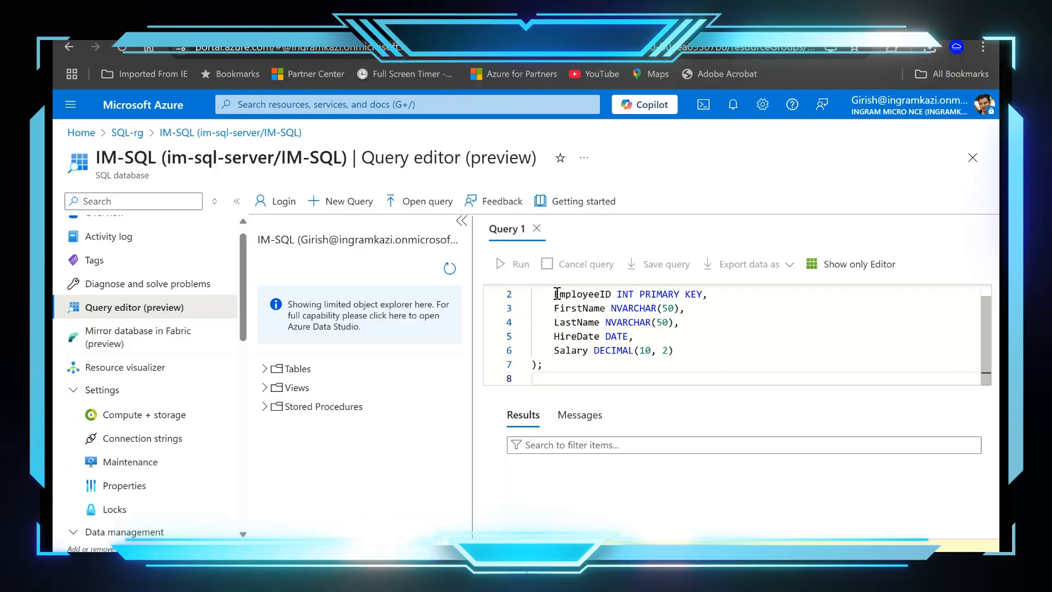
click(514, 268)
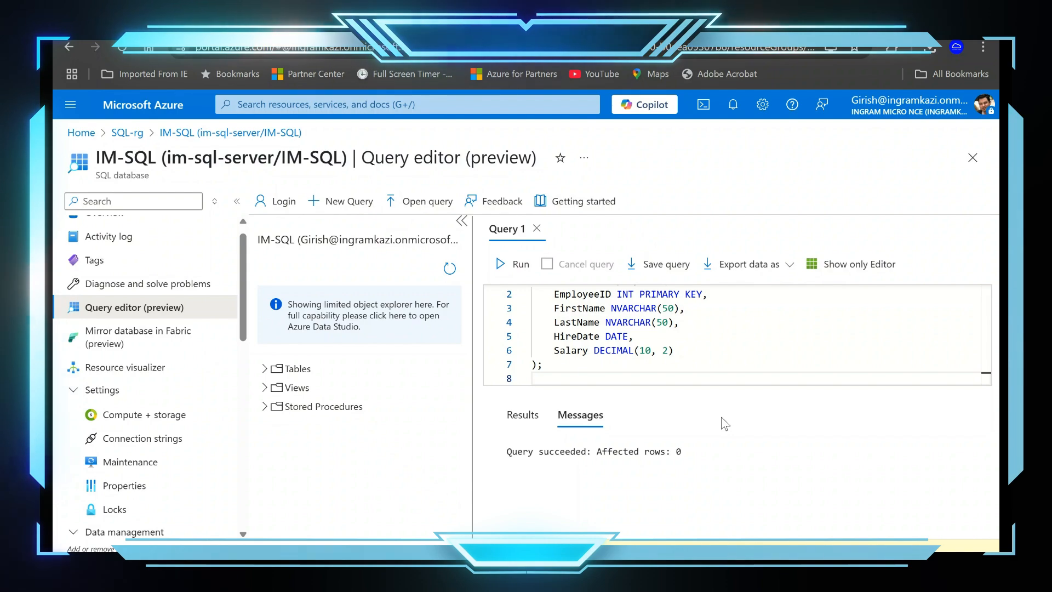
click(264, 370)
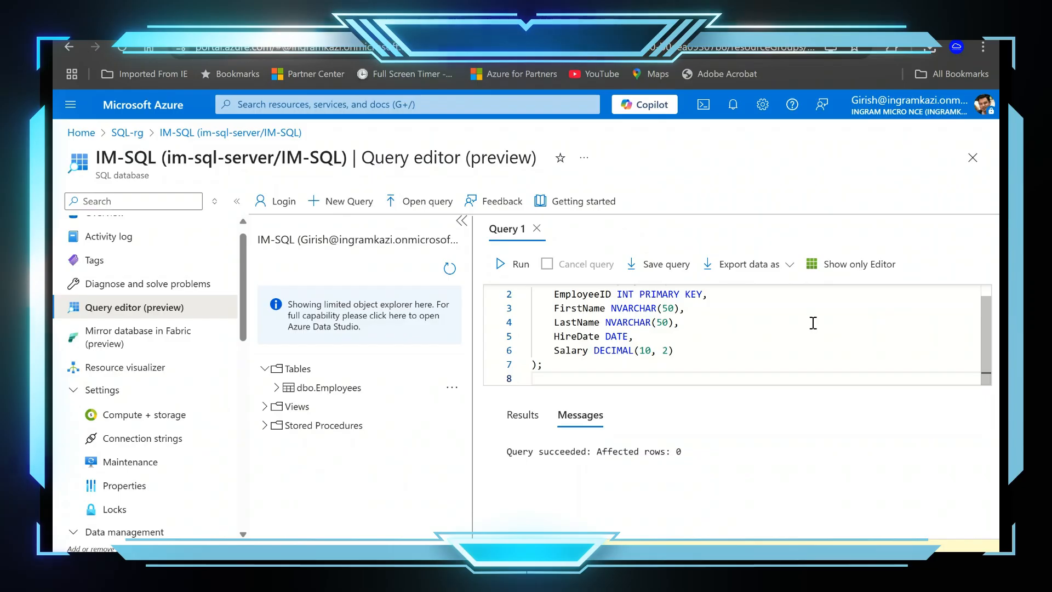
Step: Close the table creation query, start a blank one, and copy the INSERT INTO Employees statement for EmployeeID 1 from the Word document
click(538, 229)
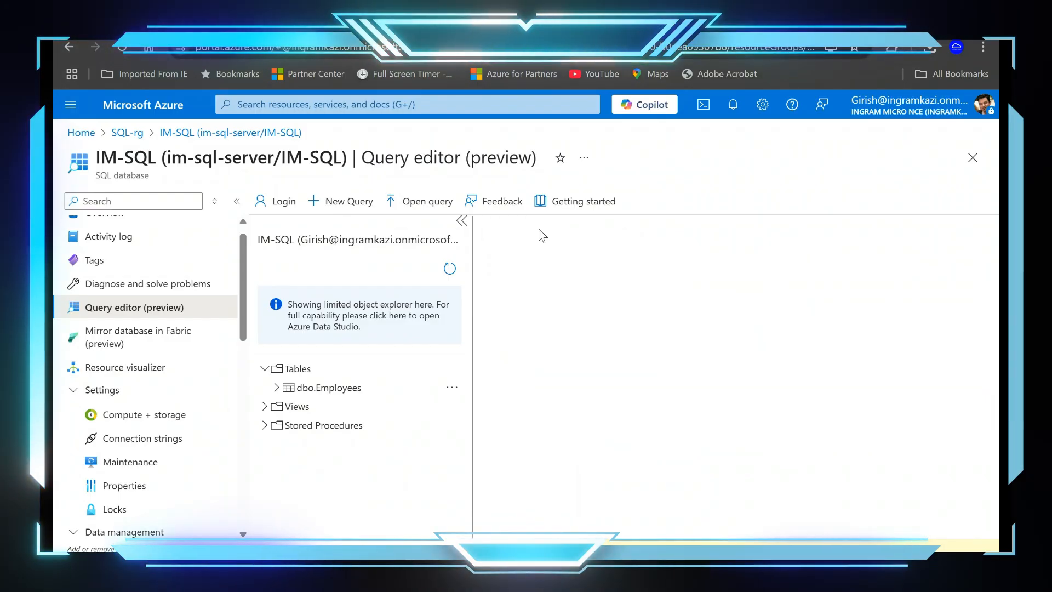
click(338, 204)
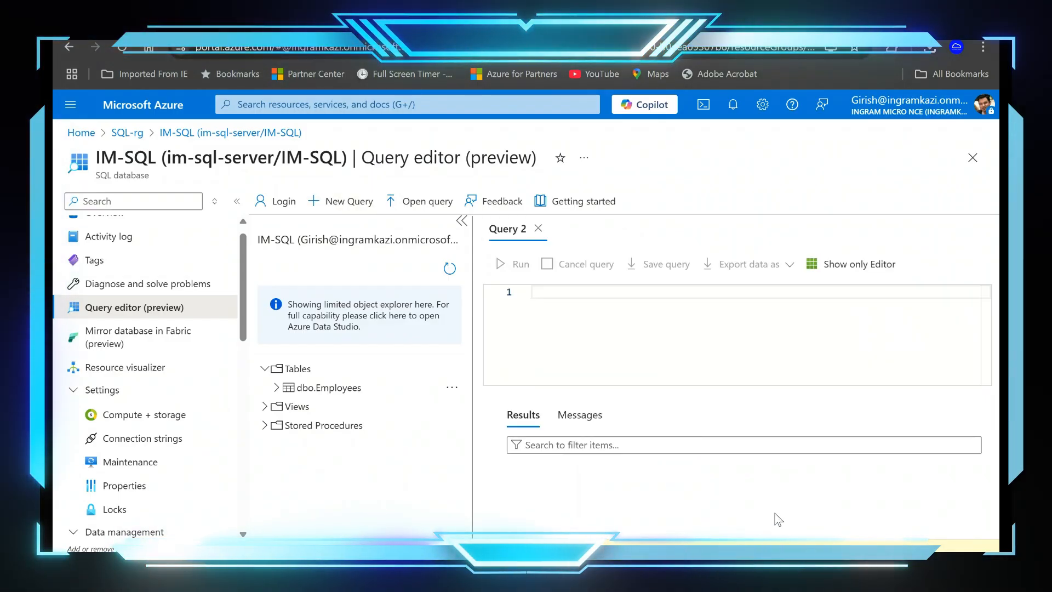
click(662, 567)
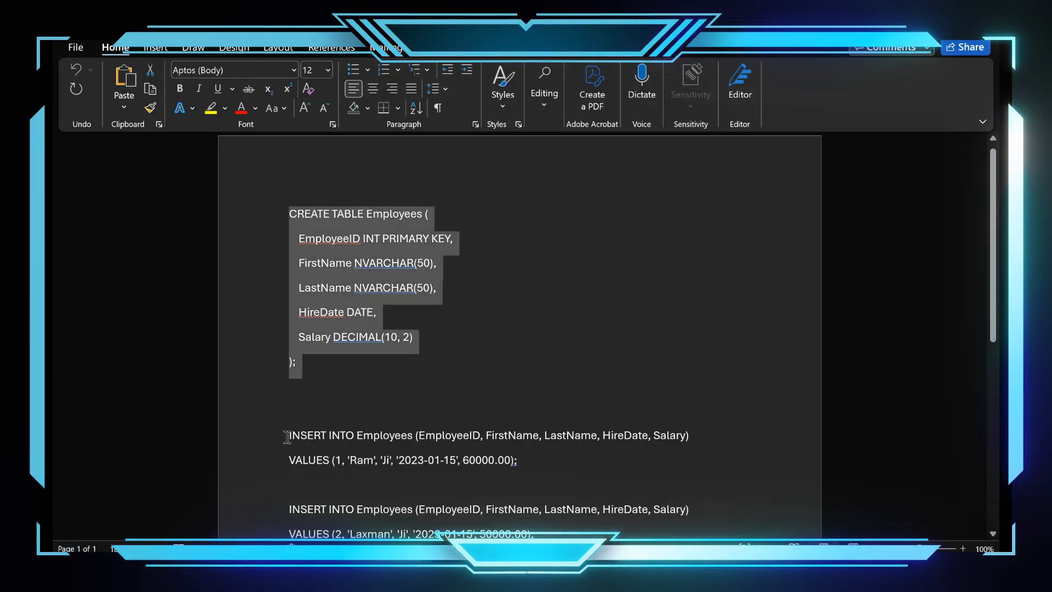
drag(287, 437, 475, 463)
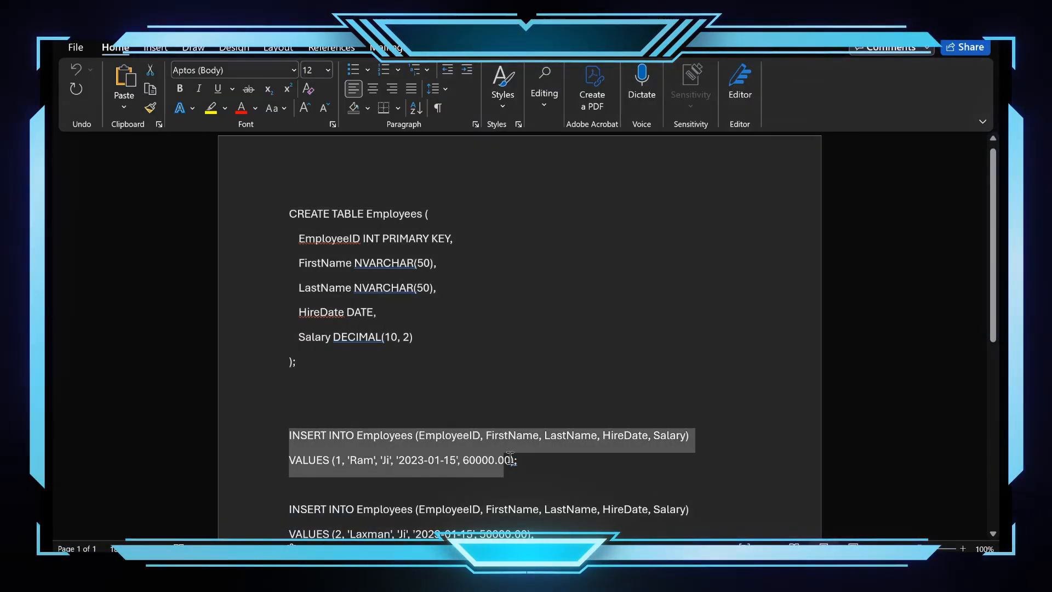
right_click(473, 459)
click(523, 222)
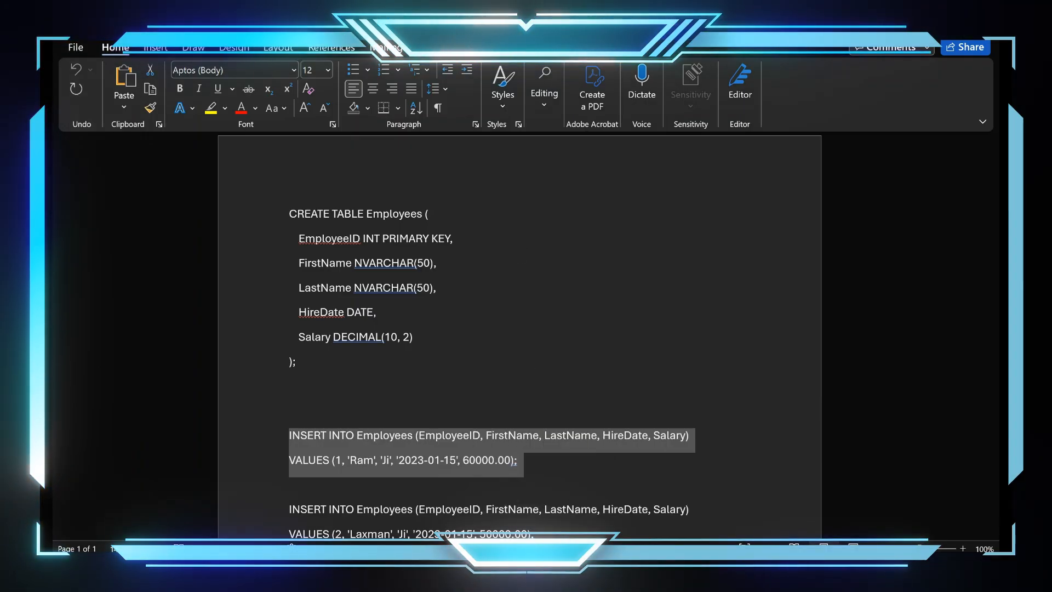
Step: Return to the Azure query editor, paste the INSERT statement for EmployeeID 1 into the blank query and run it
click(564, 567)
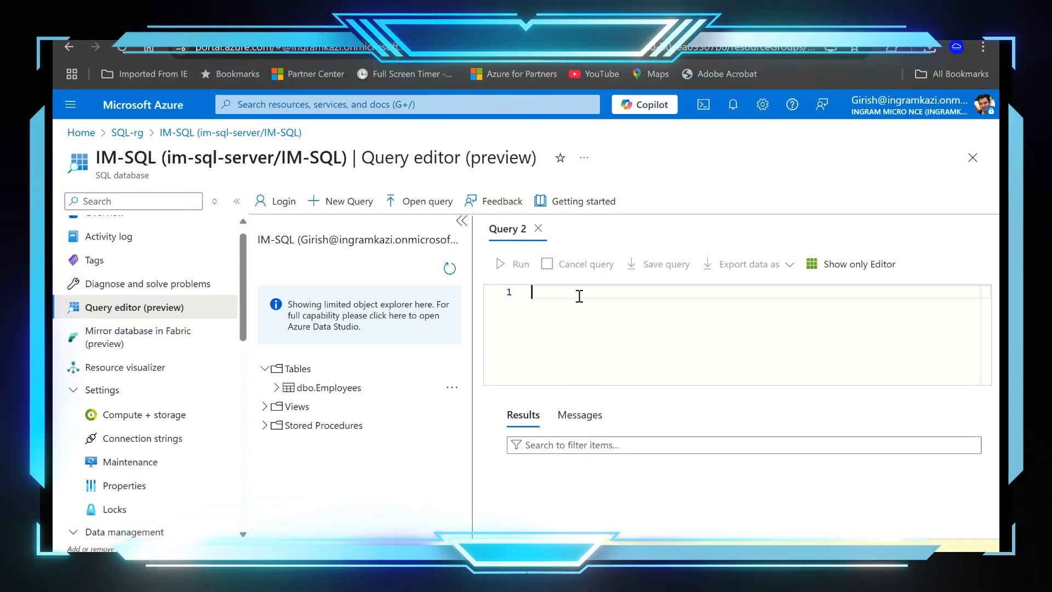
key(ctrl+v)
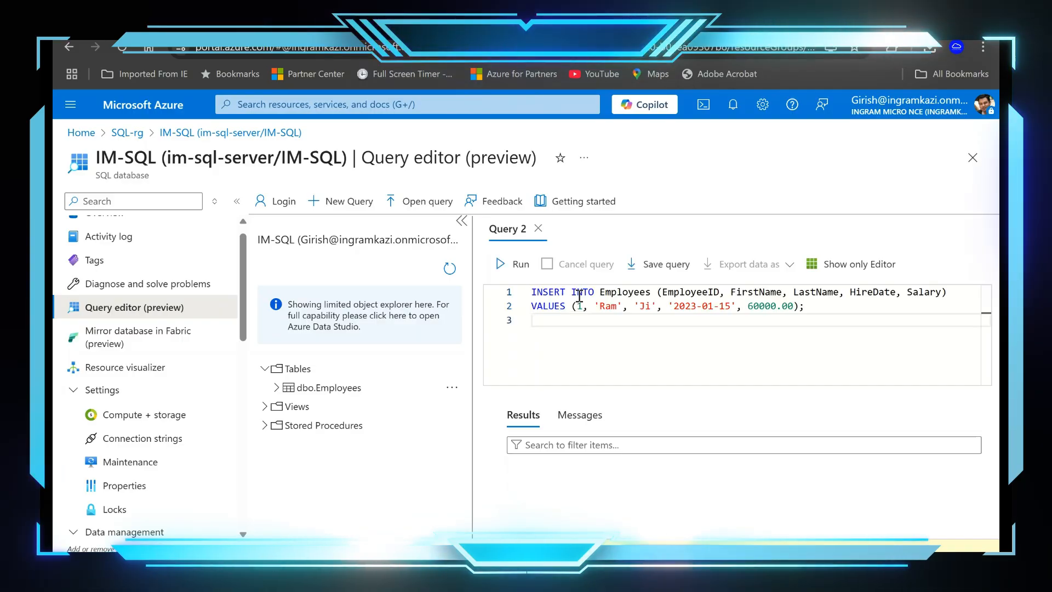
click(507, 264)
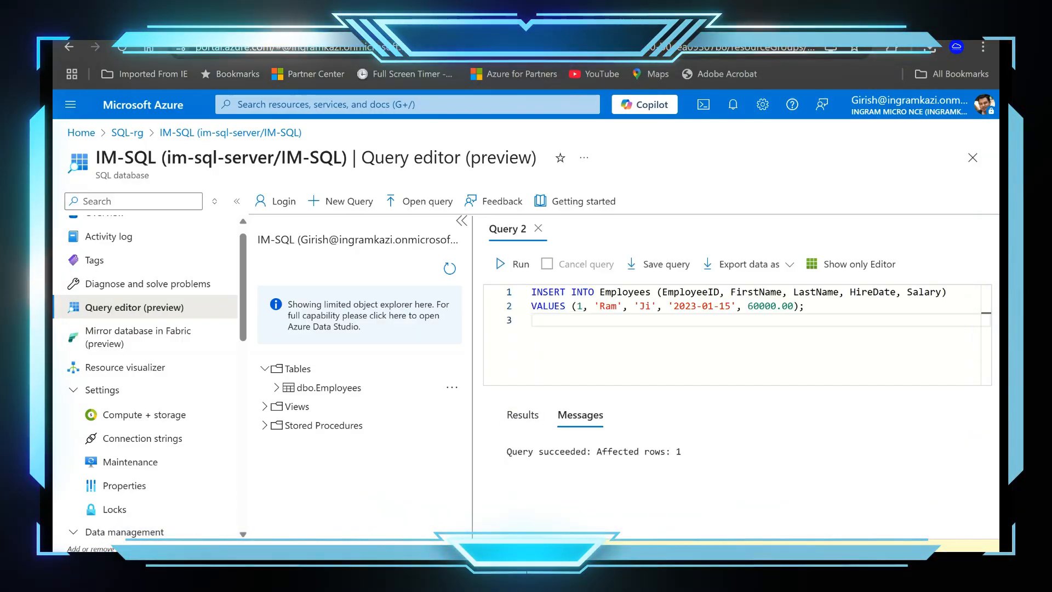
Step: Run "select * from [dbo].[Employees]" in another new query and look through the columns of the returned rows
mouse_move(564, 568)
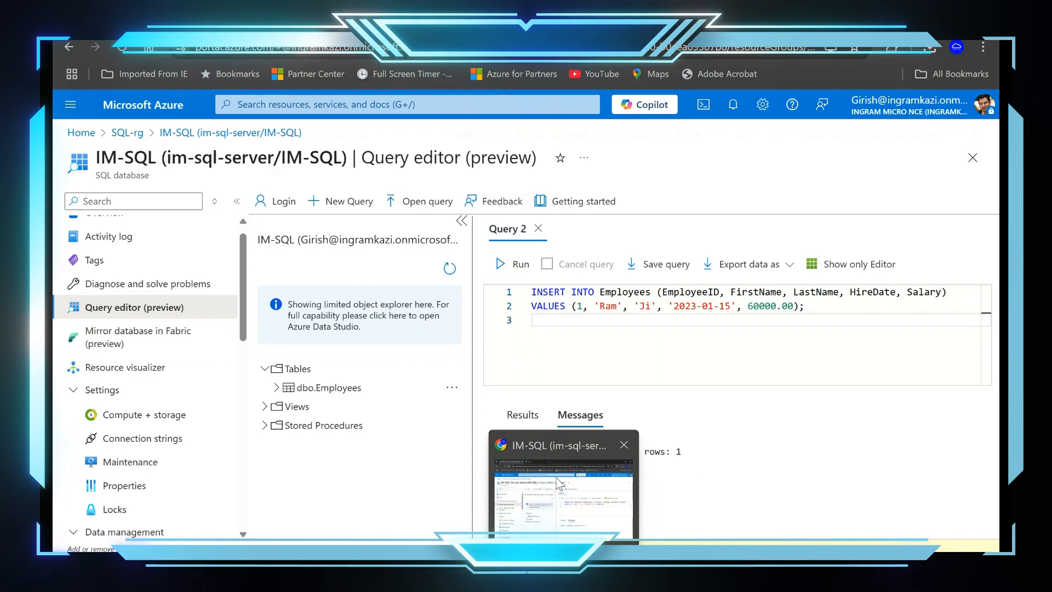
click(353, 202)
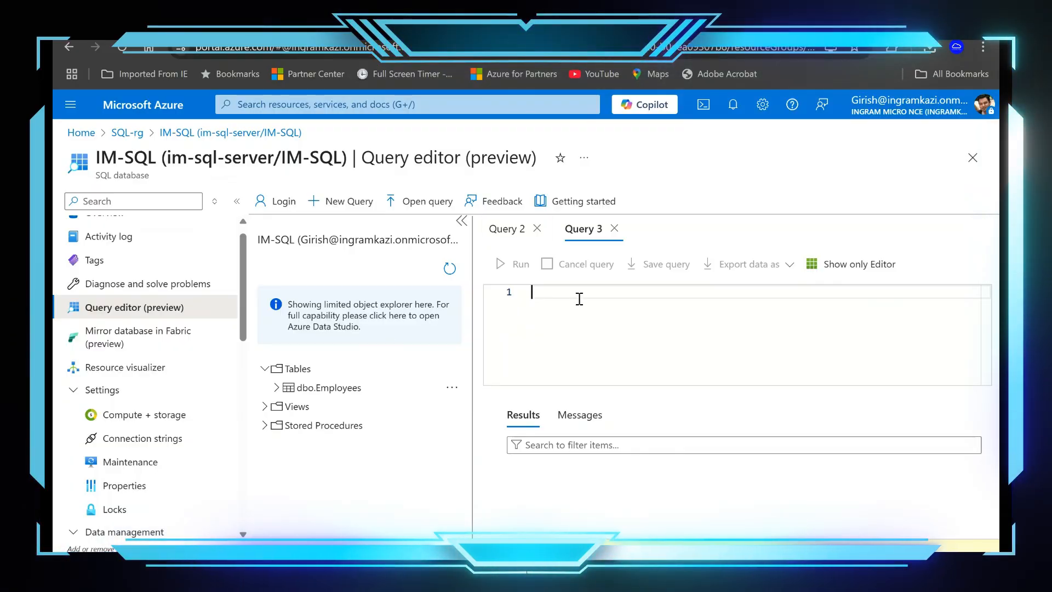
text(select)
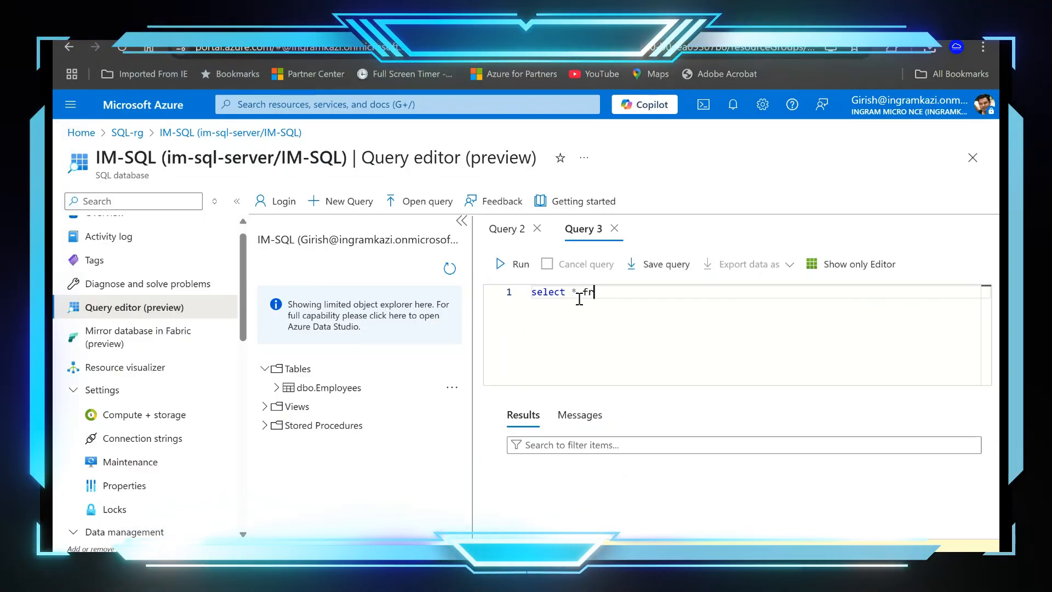
text(* from eml)
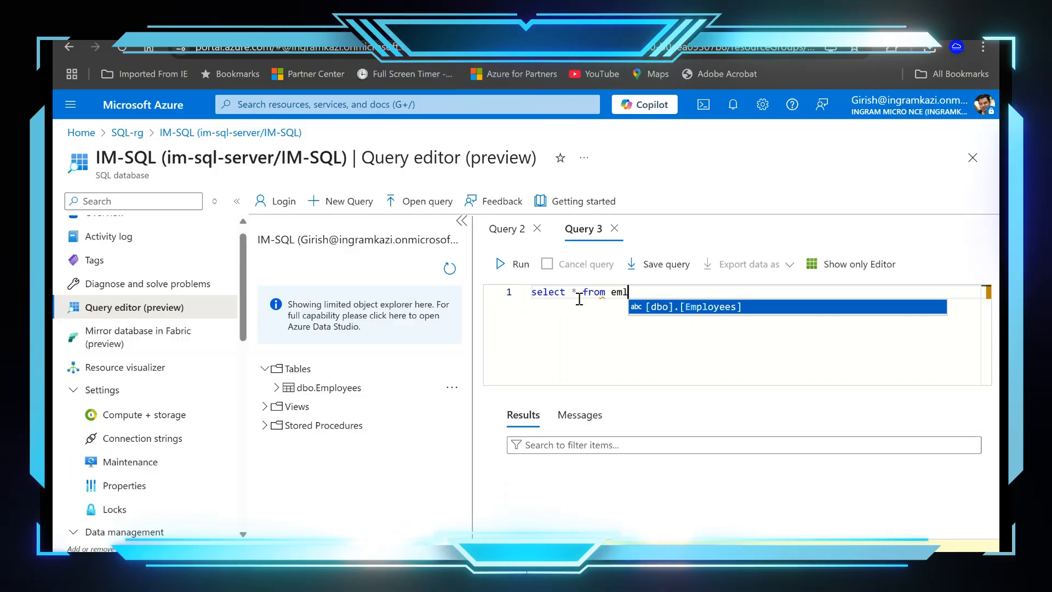
click(710, 308)
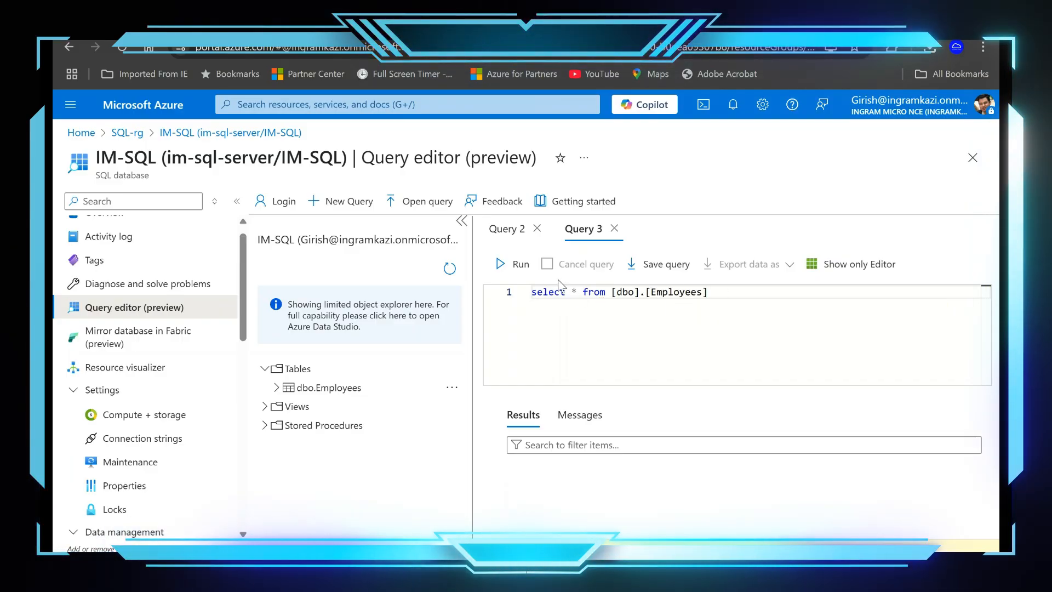
click(523, 268)
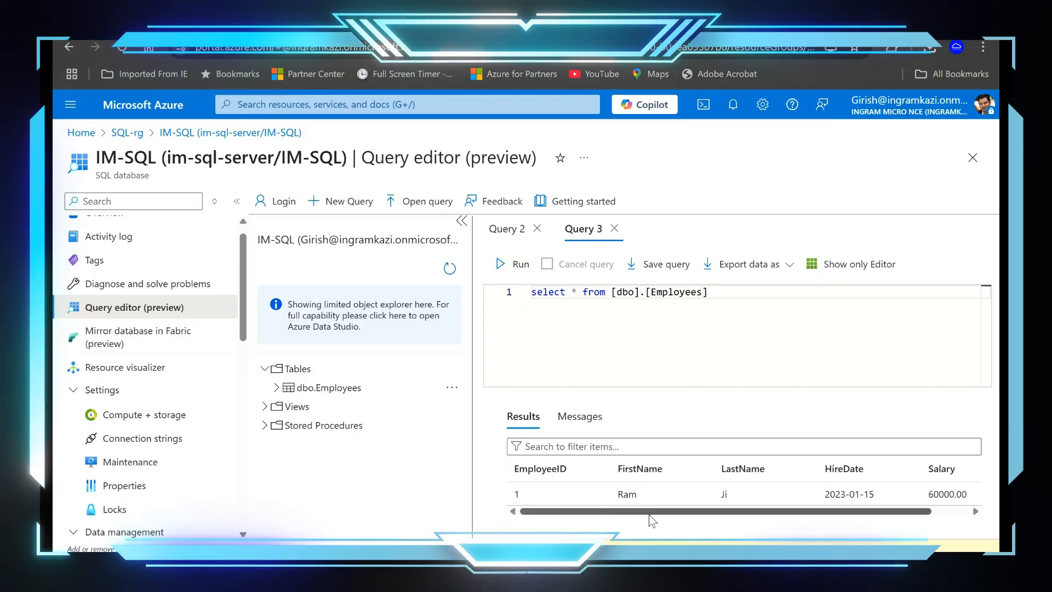
drag(655, 515, 777, 515)
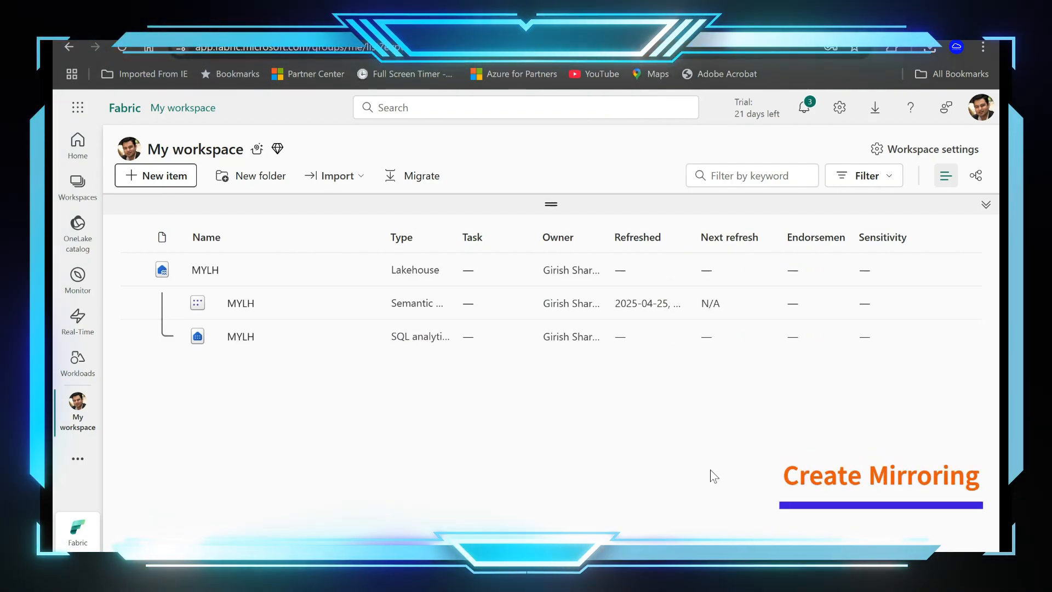
Step: In Fabric's My workspace, create a Mirrored Azure SQL Database item and choose Azure SQL database as the new source
click(87, 144)
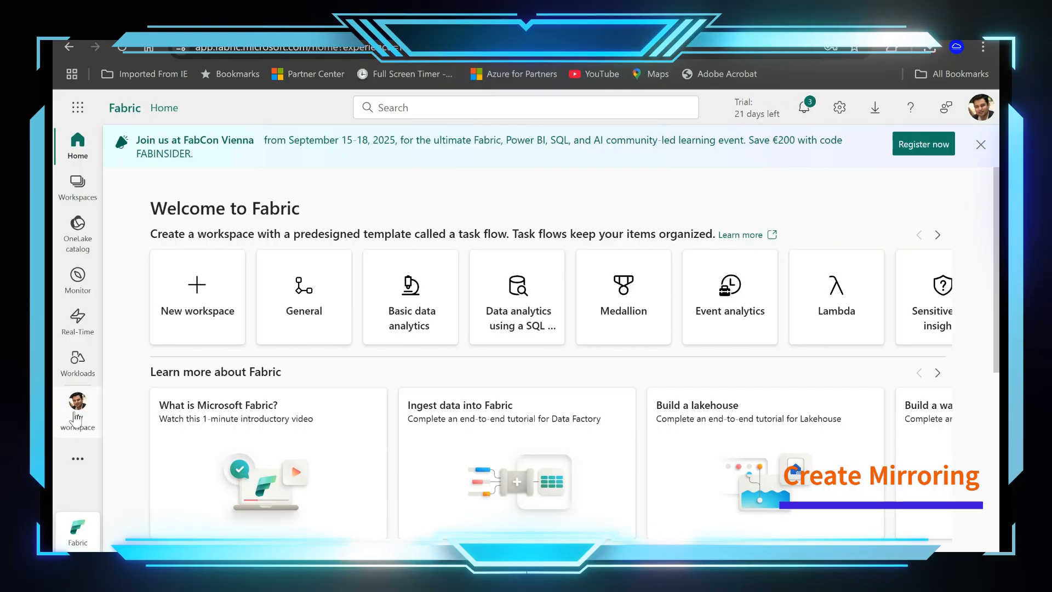
click(77, 417)
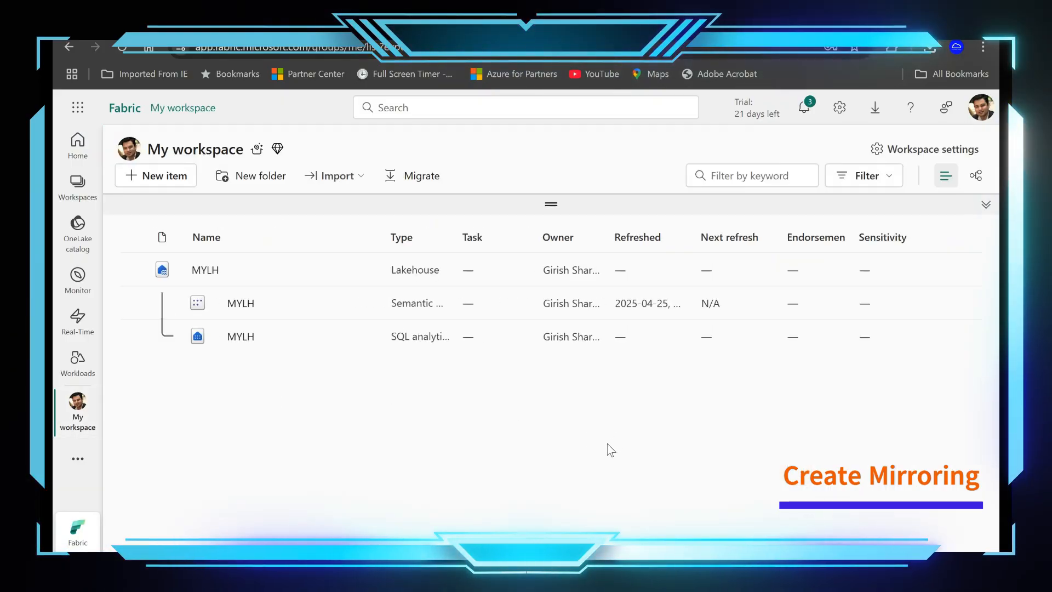
click(158, 177)
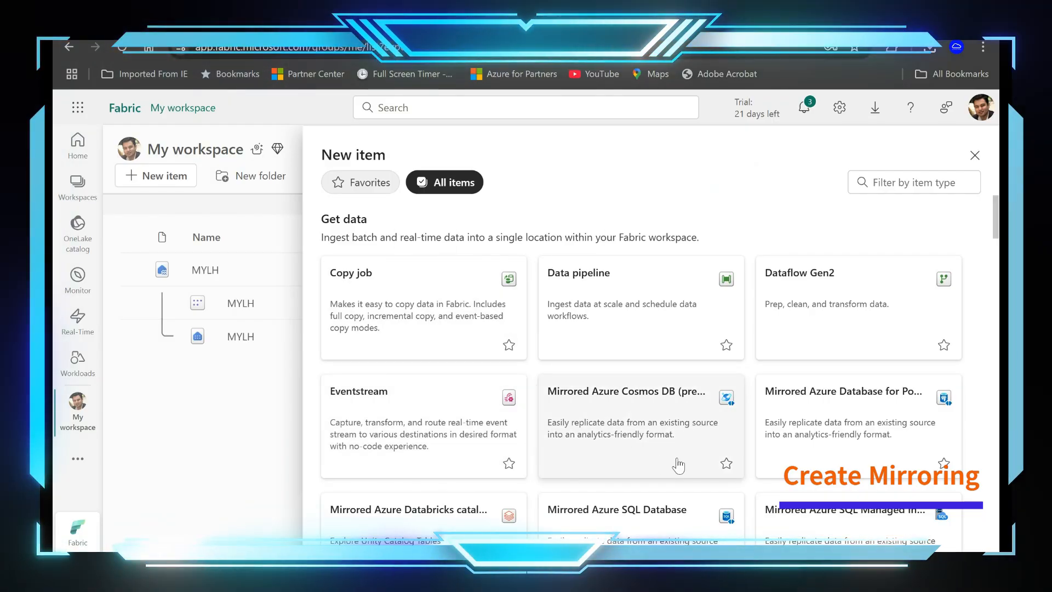
scroll(681, 465, down, 2)
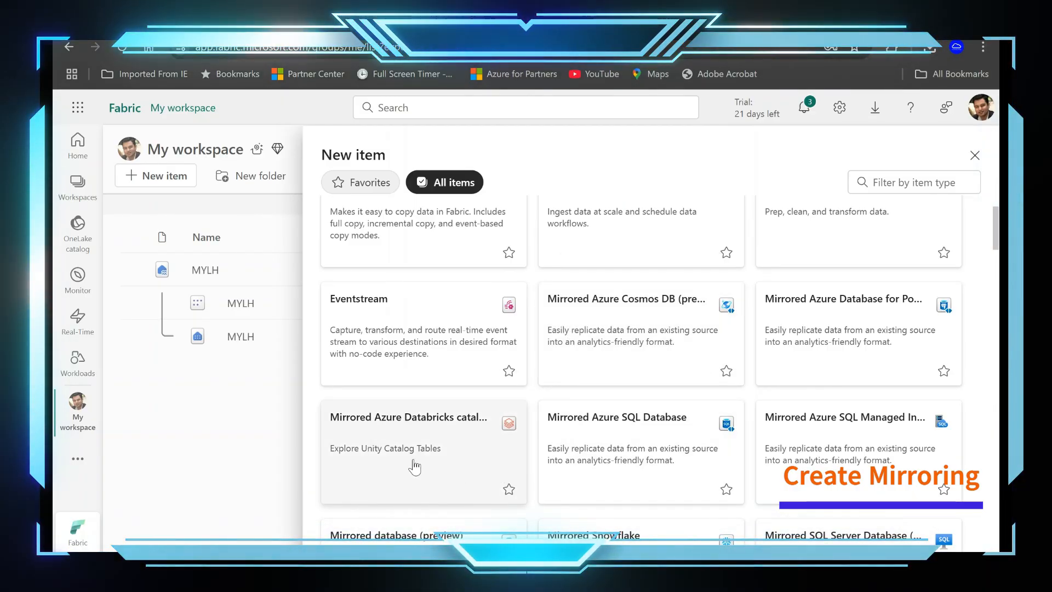
scroll(662, 490, down, 1)
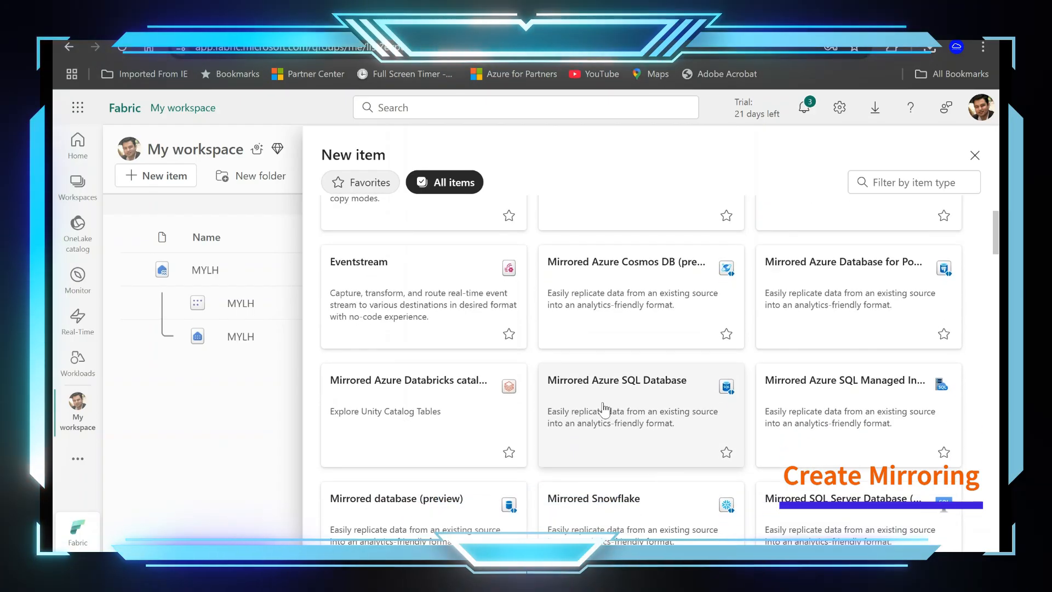
click(603, 407)
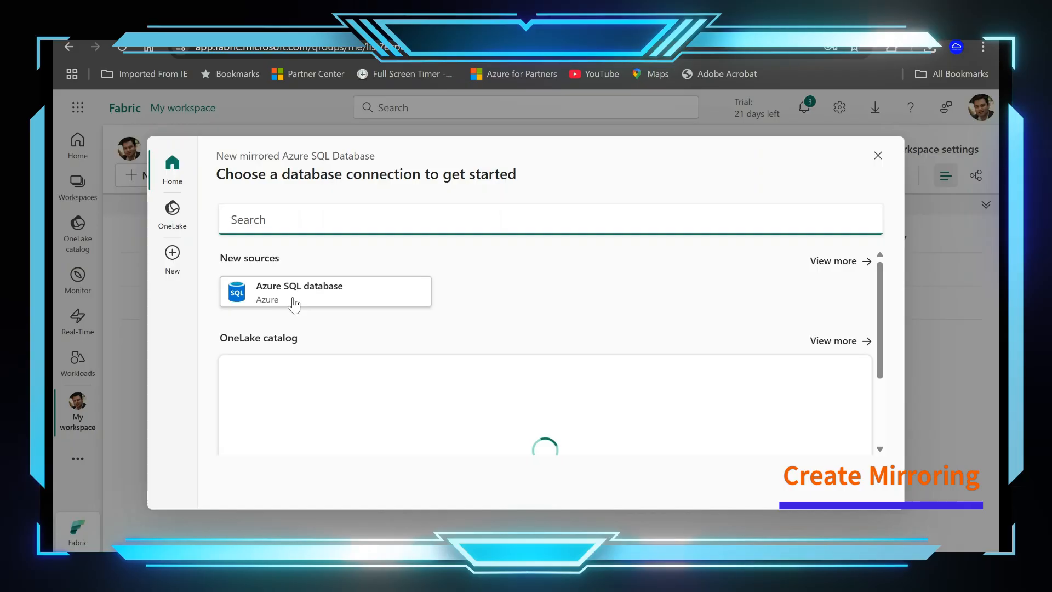
click(294, 304)
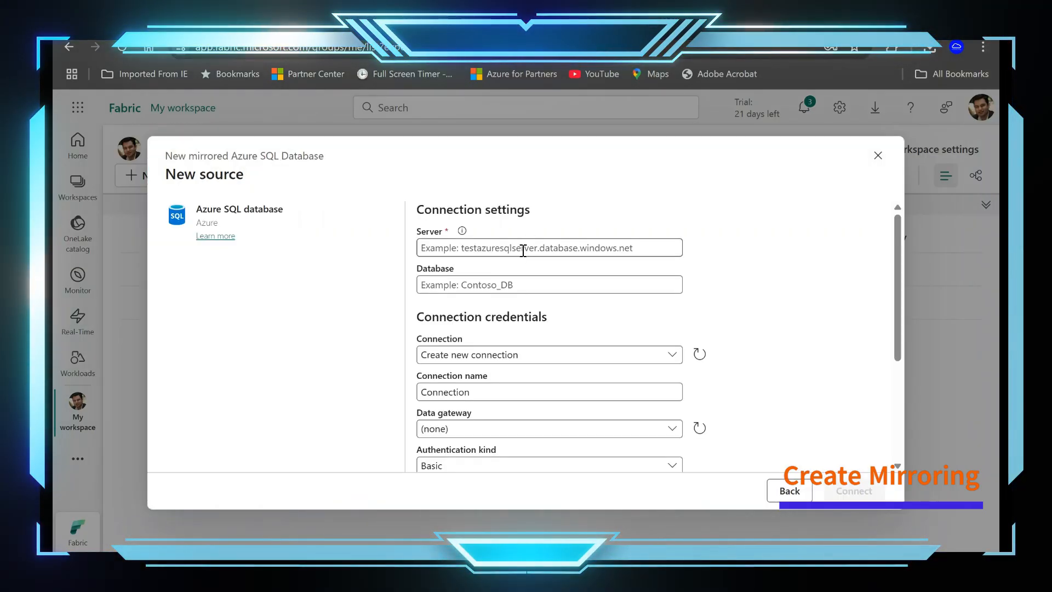
Step: In the Azure portal, leave the query editor for resource group SQL-rg, copy im-sql-server's server name and paste it as Fabric's connection server
click(524, 251)
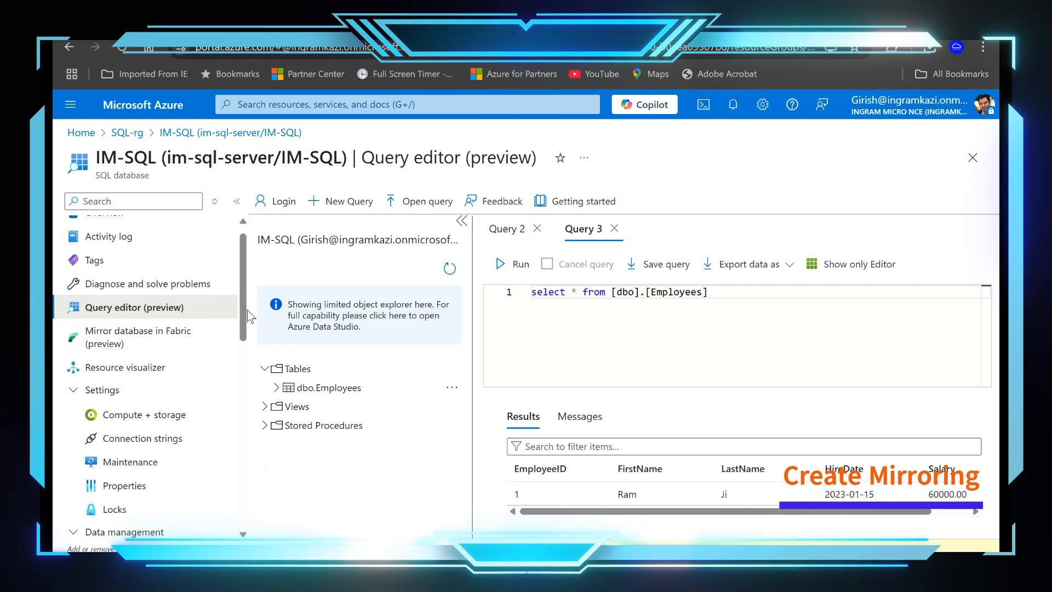
click(160, 133)
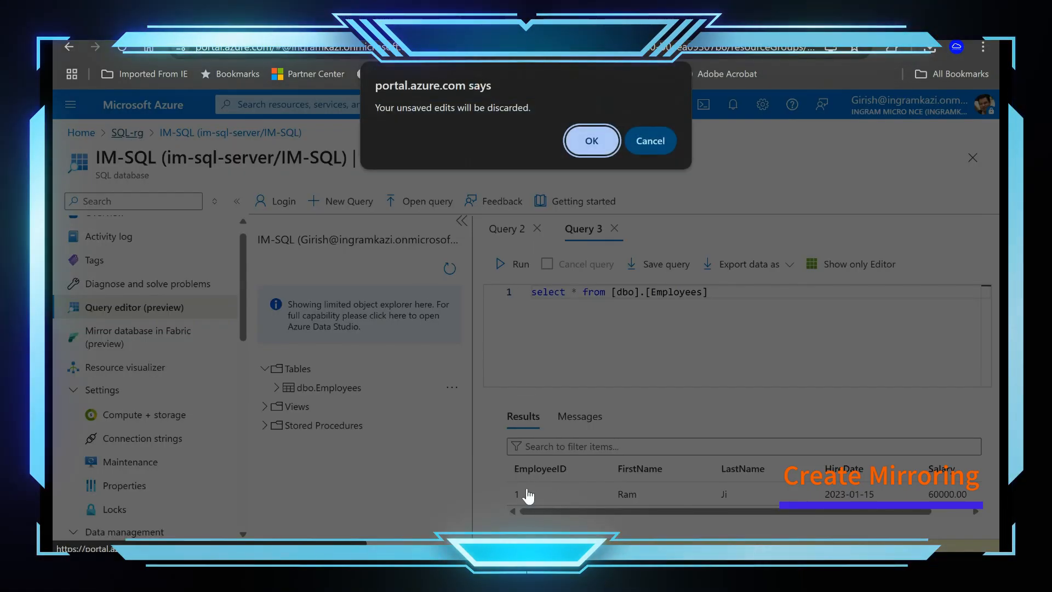
click(605, 143)
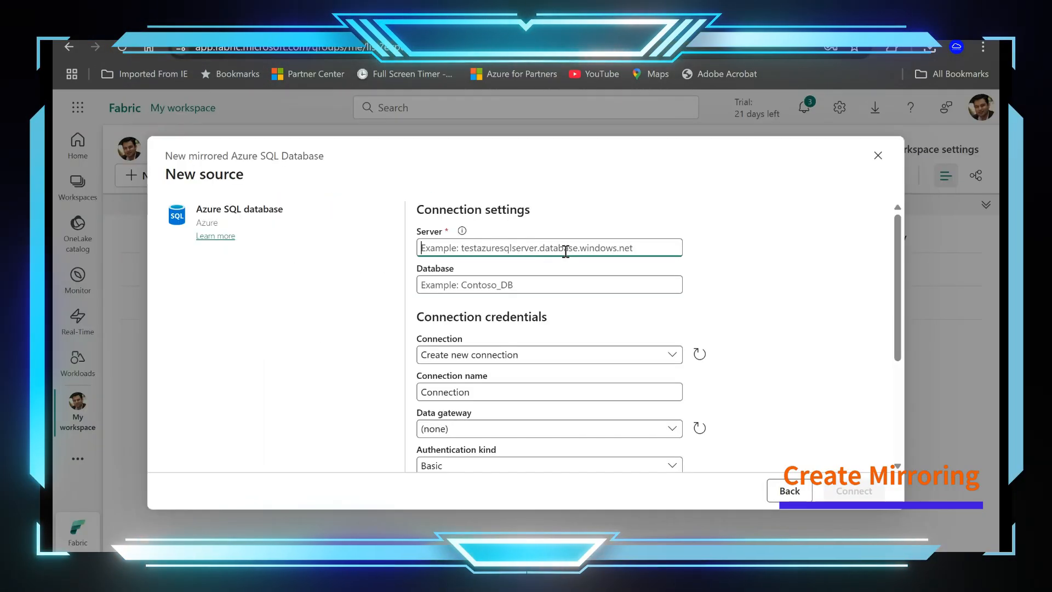
text(im-sql-server.database.windows.net)
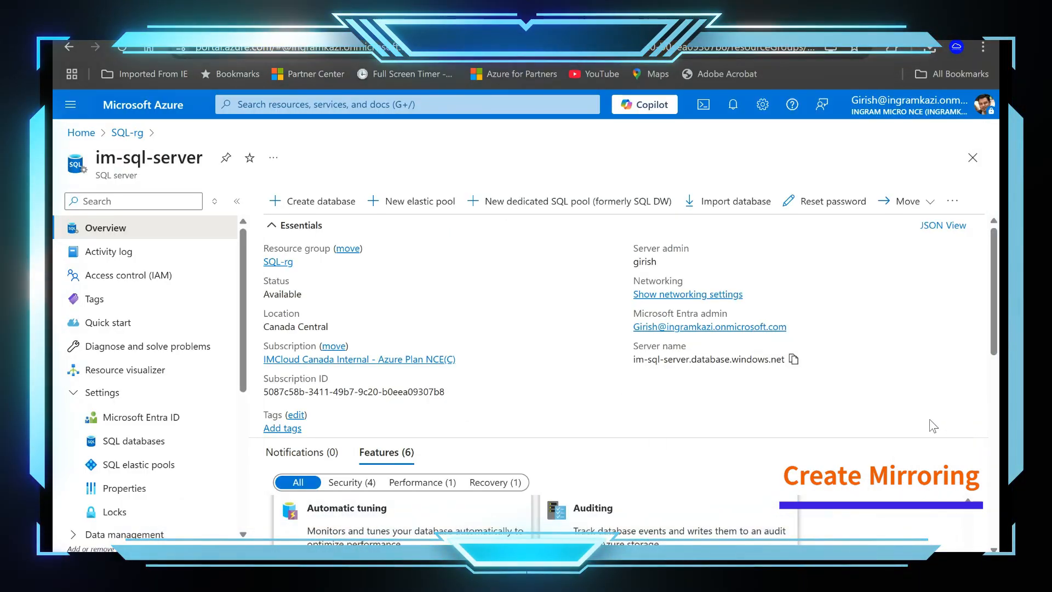
Step: Look up the database under im-sql-server in the Azure portal and enter IM-SQL as the database in Fabric's connection settings
scroll(934, 426, down, 6)
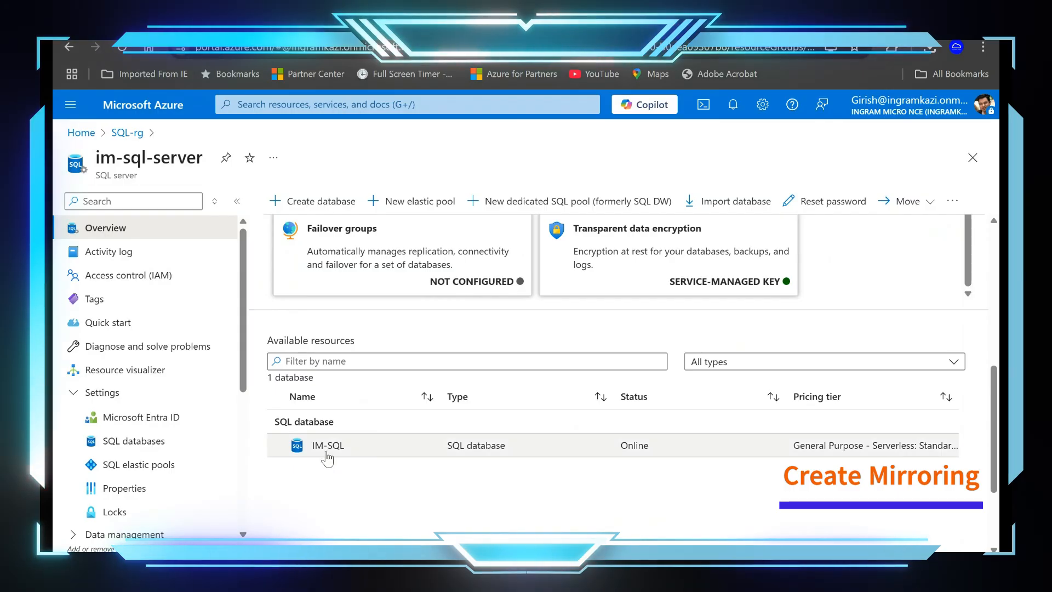
click(328, 453)
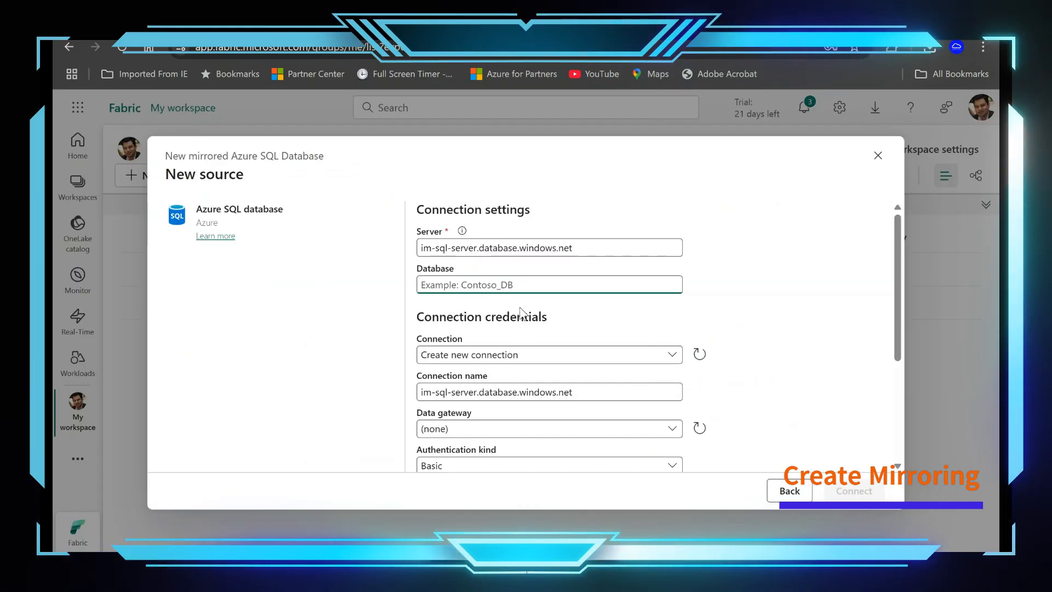
text(IM)
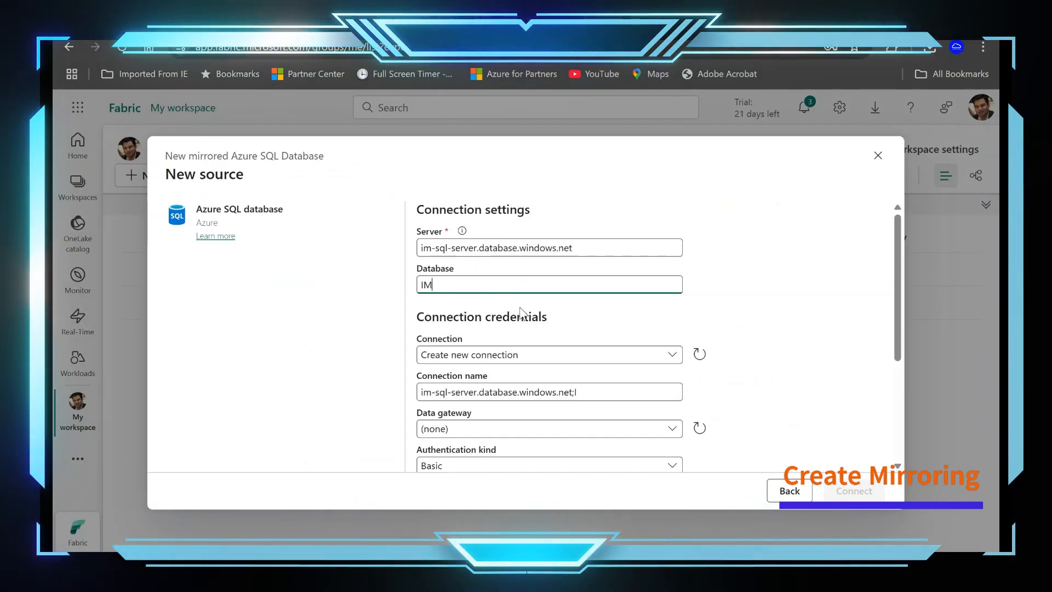
text(-SQL)
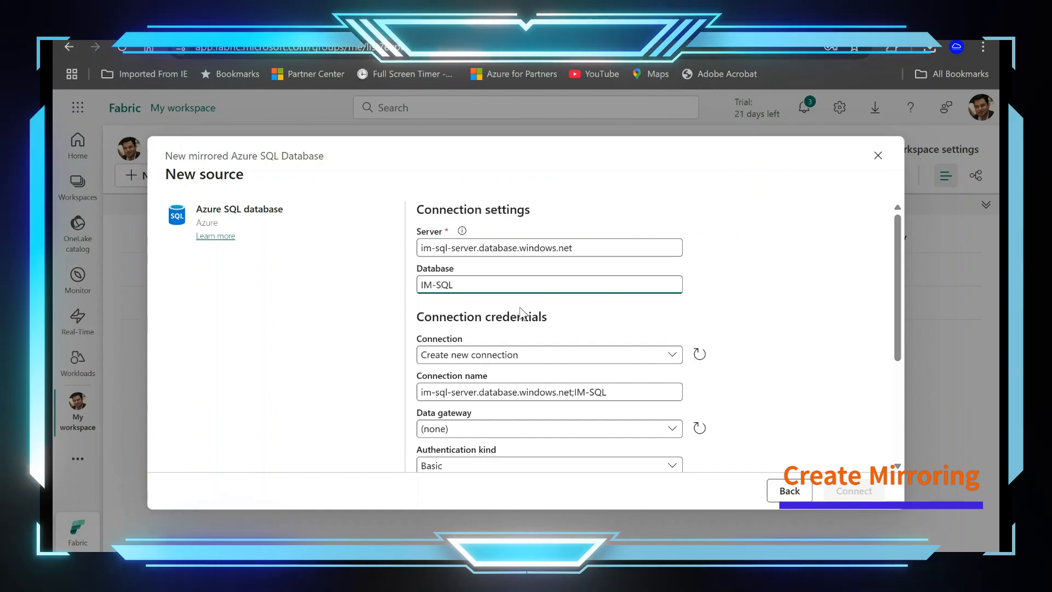
Step: Choose to create a new connection and name it IM-SQL-Connection
click(628, 366)
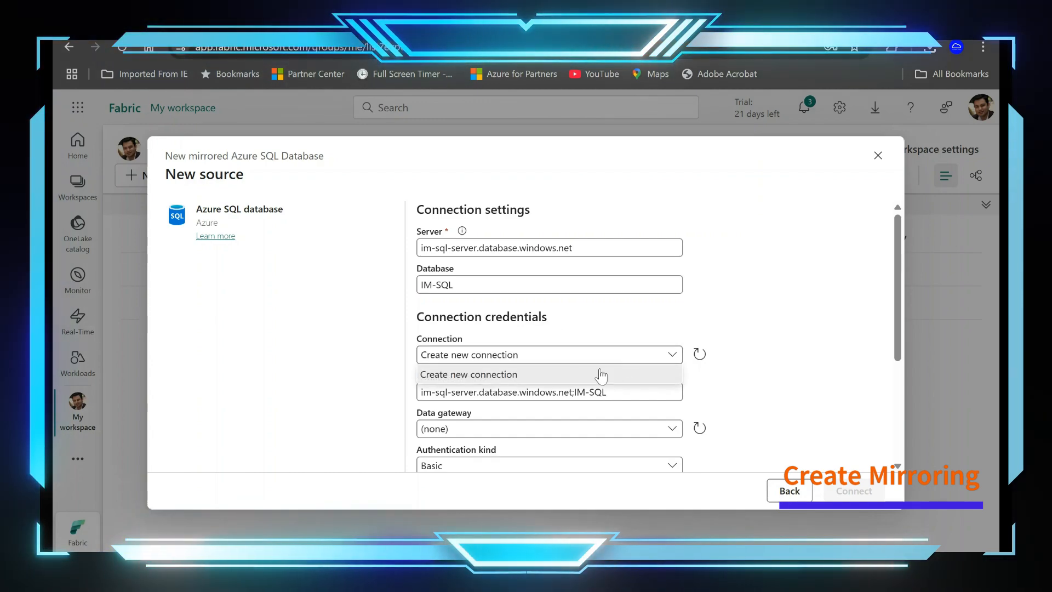
click(551, 376)
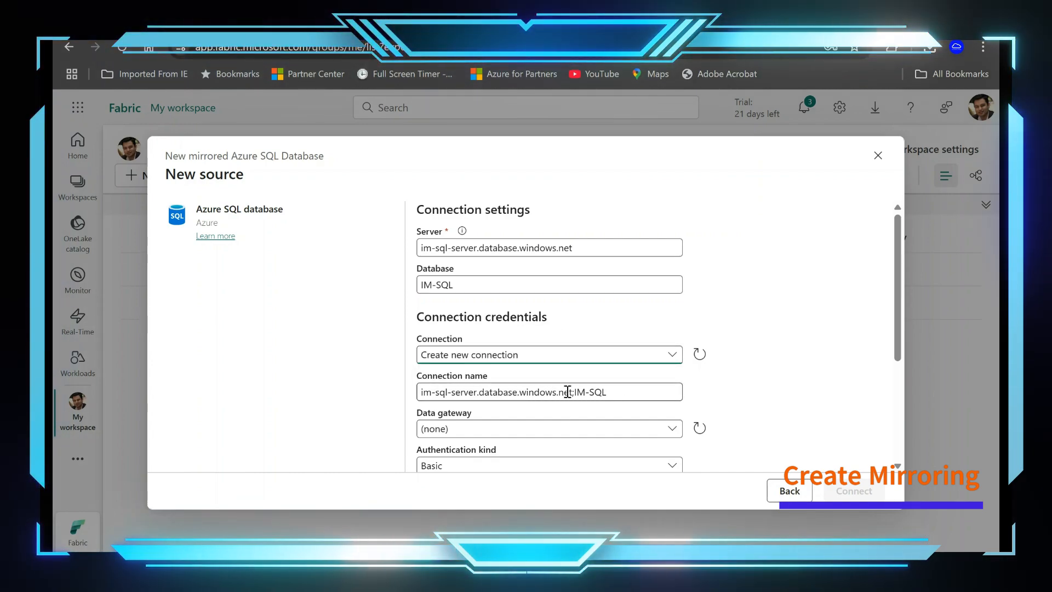
drag(623, 391, 352, 397)
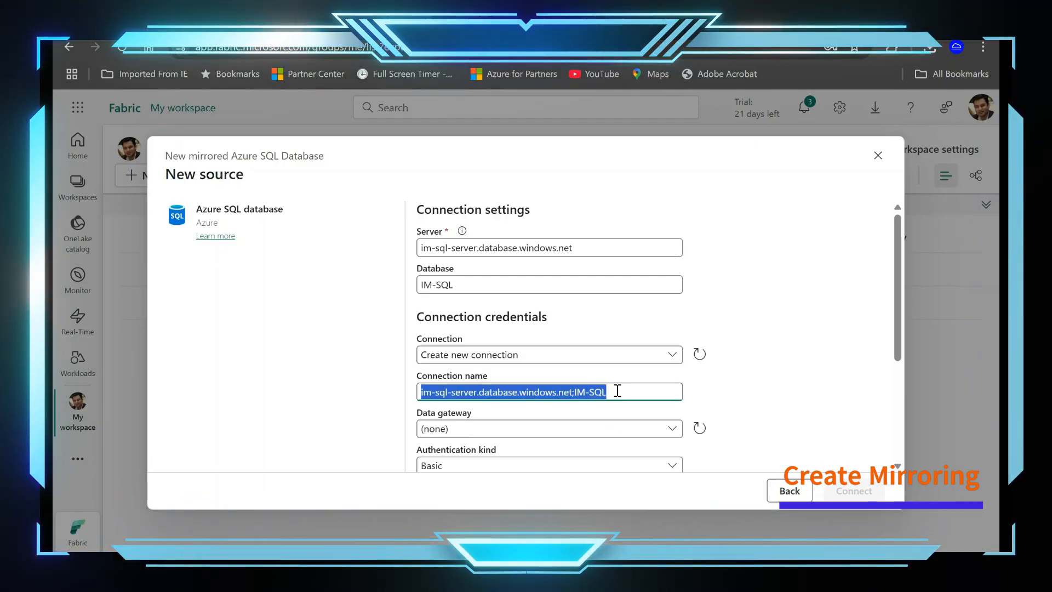
text(IM-SQ)
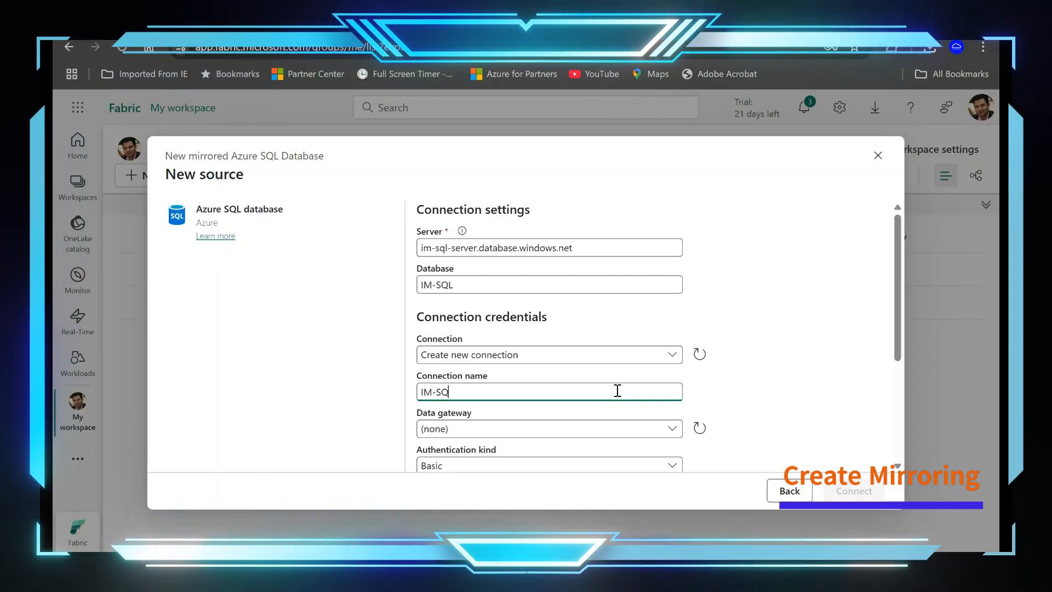
text(L-Co)
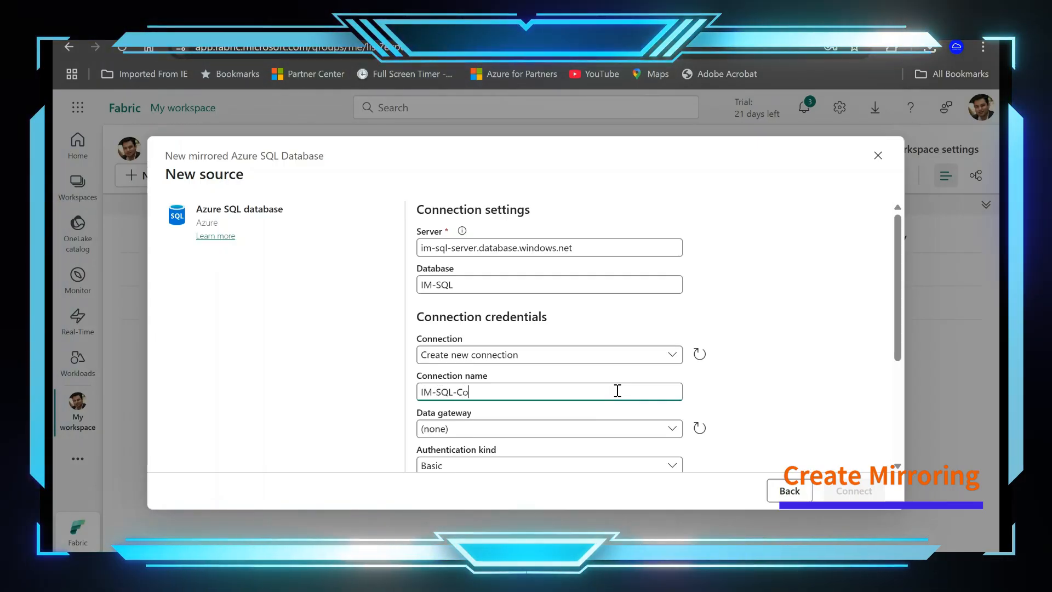
text(nnection)
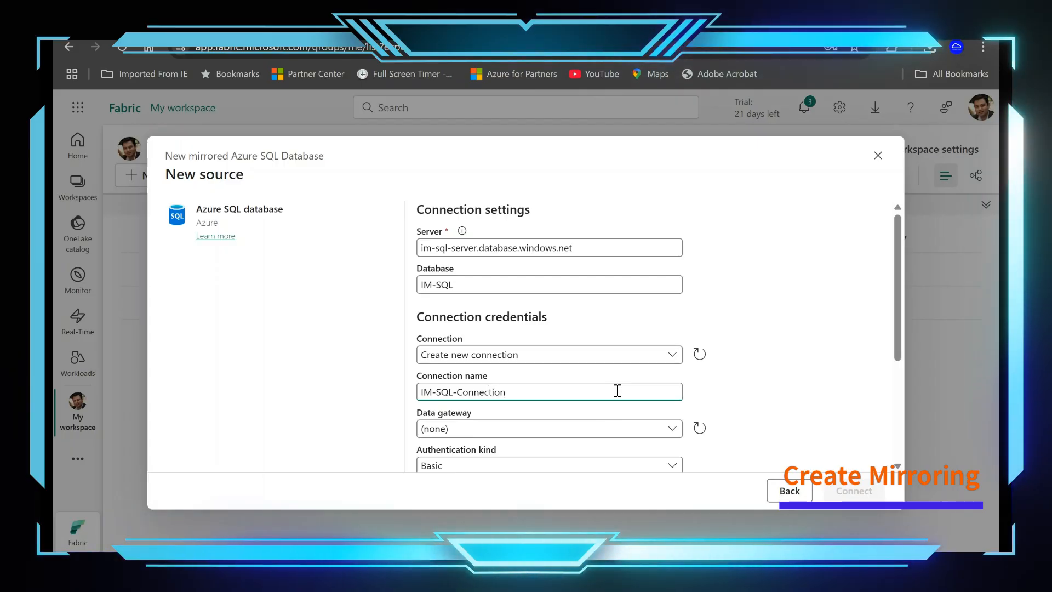
Step: Keep the data gateway at (none) and set the authentication kind to Organizational account
scroll(657, 362, down, 2)
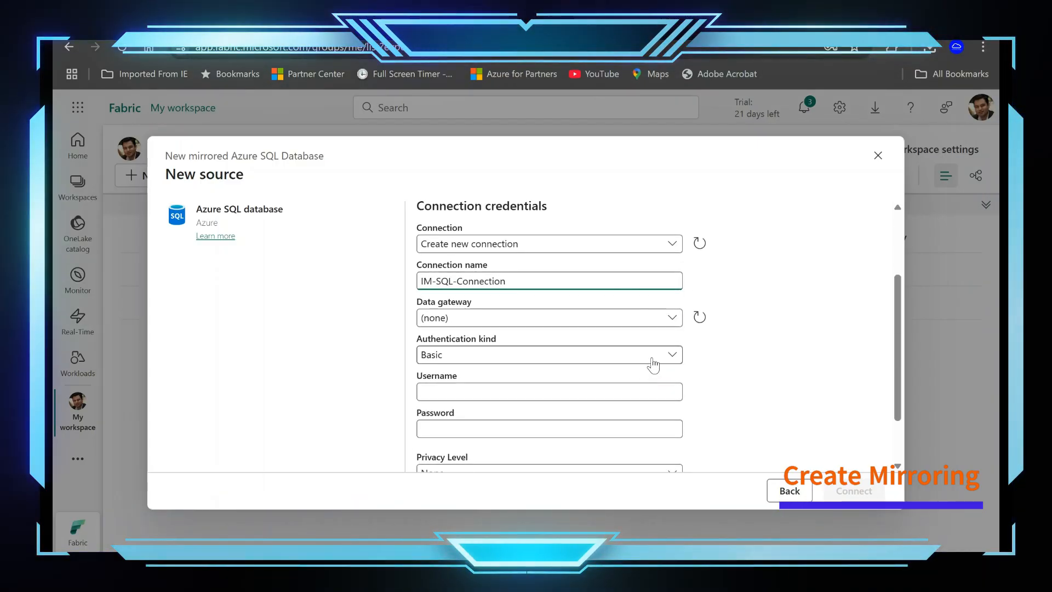
click(672, 318)
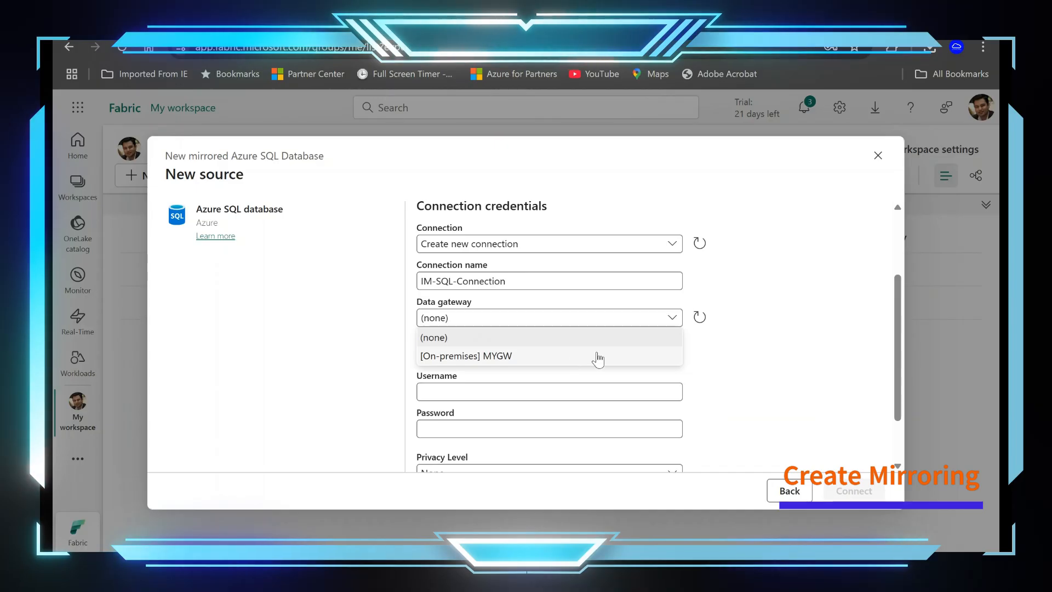
click(529, 341)
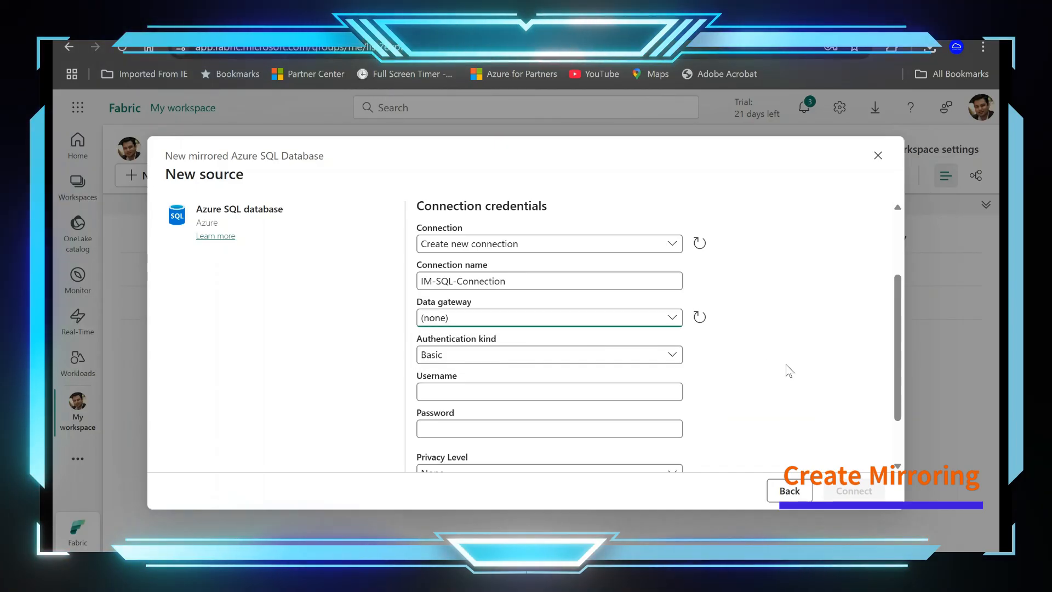
click(635, 364)
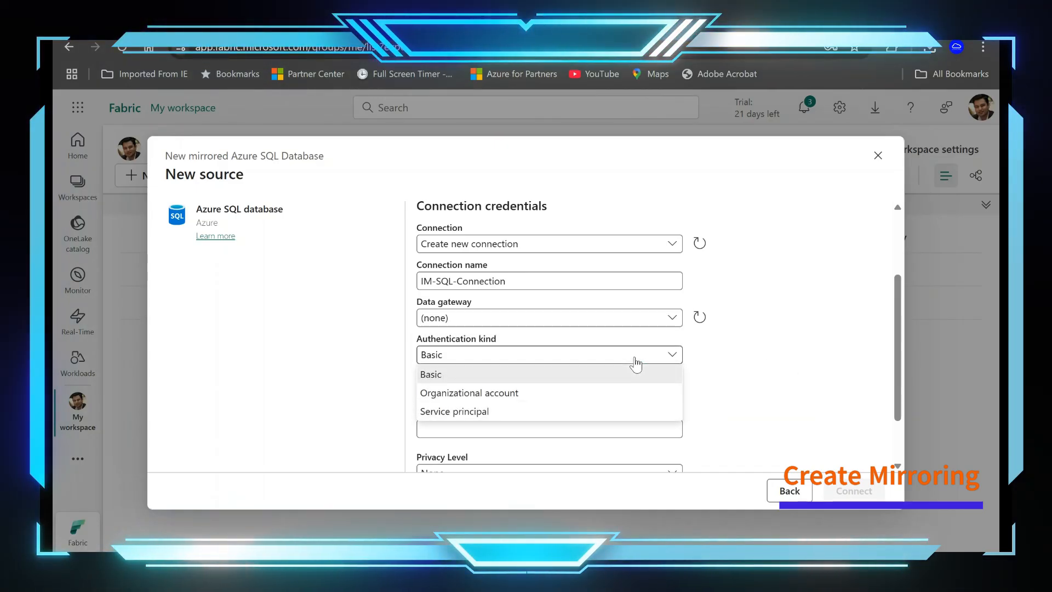
click(521, 395)
scroll(803, 406, down, 2)
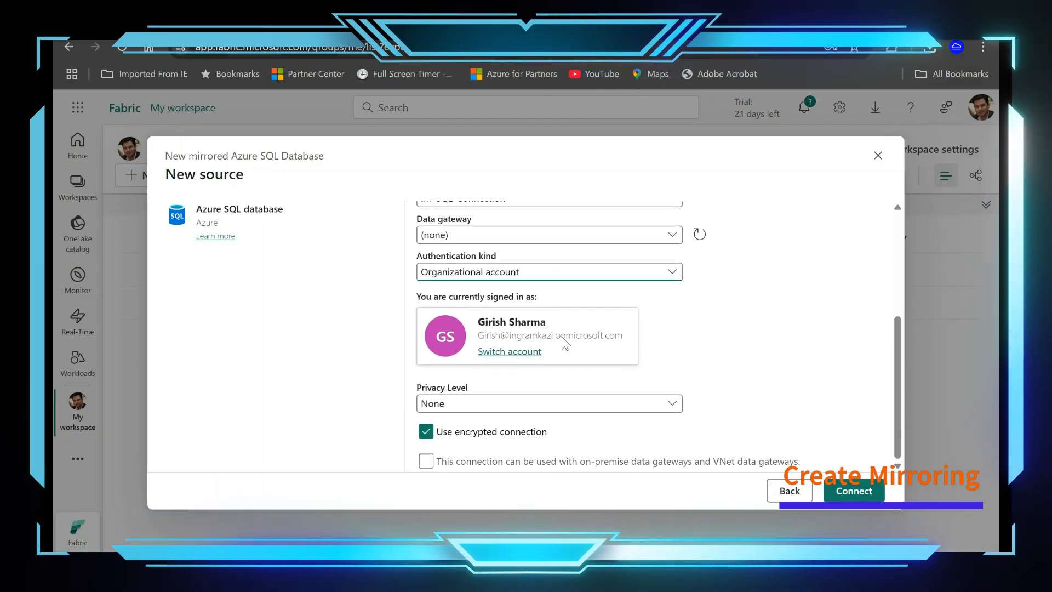
Step: Set the connection's privacy level to Organizational, review the credentials and connect to the source
click(640, 409)
click(564, 460)
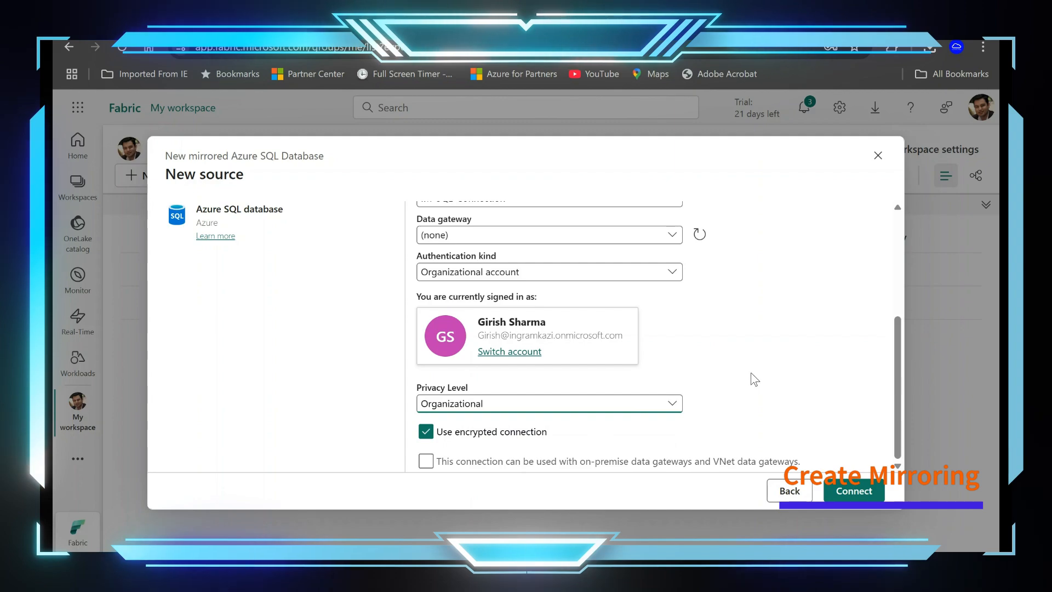
scroll(763, 331, up, 2)
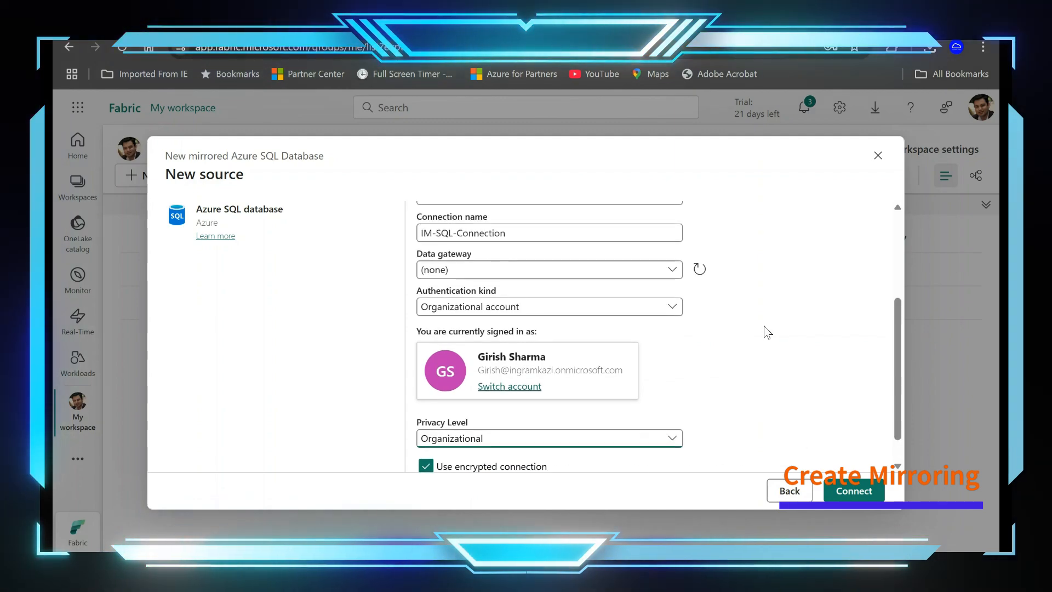
scroll(791, 364, down, 2)
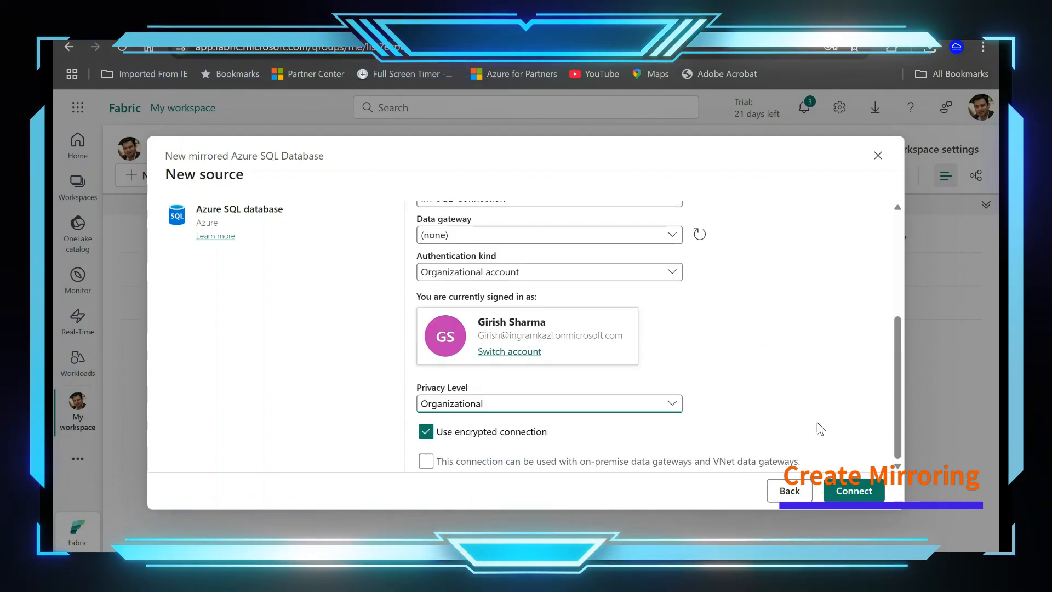
click(855, 492)
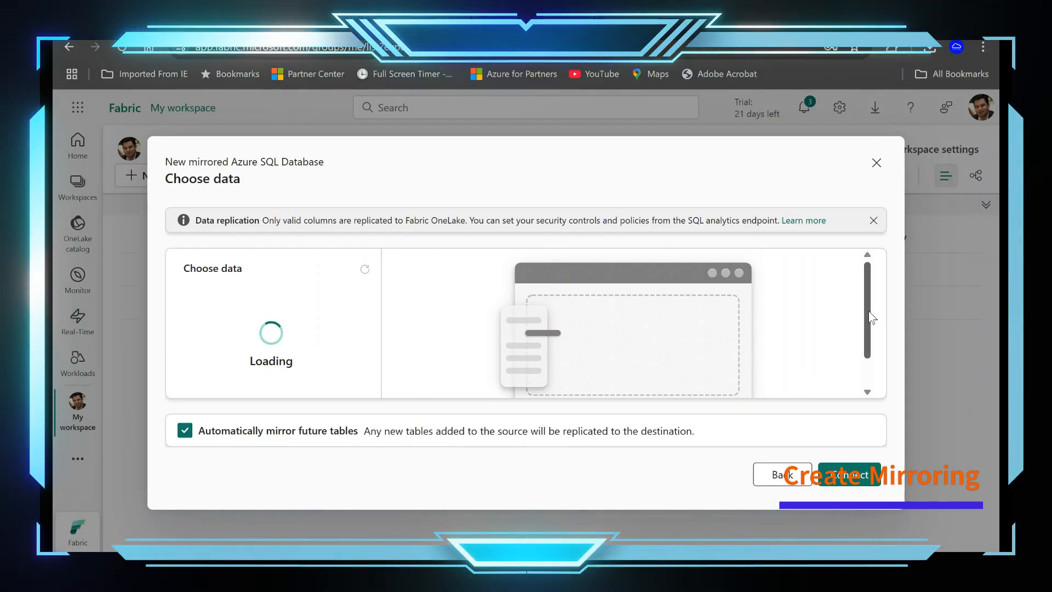
Step: Accept all source tables with automatic mirroring of future tables, and create the mirrored database with the name IM-SQL
scroll(872, 317, down, 1)
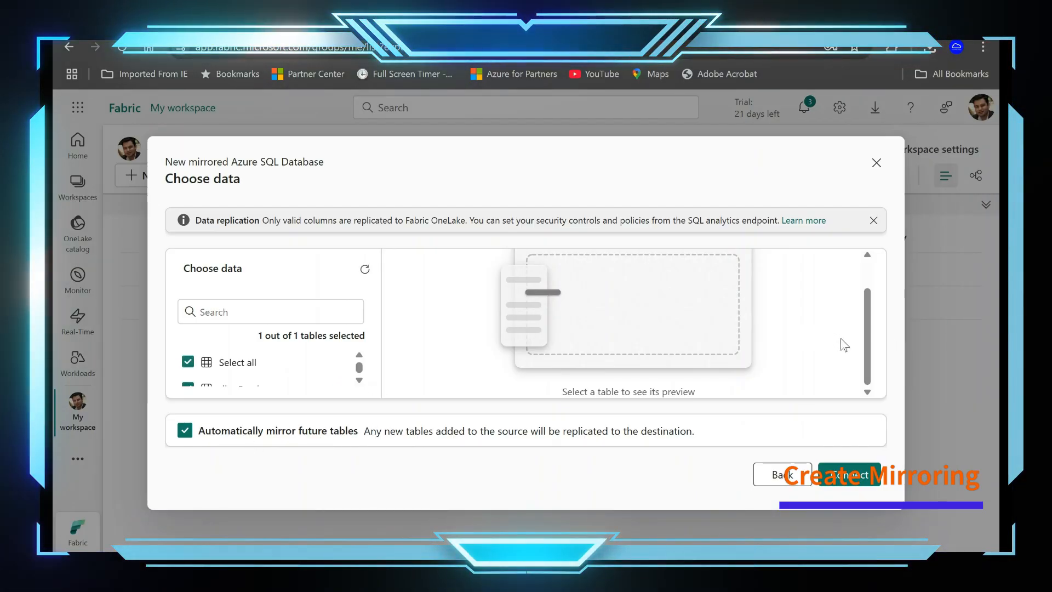
click(849, 475)
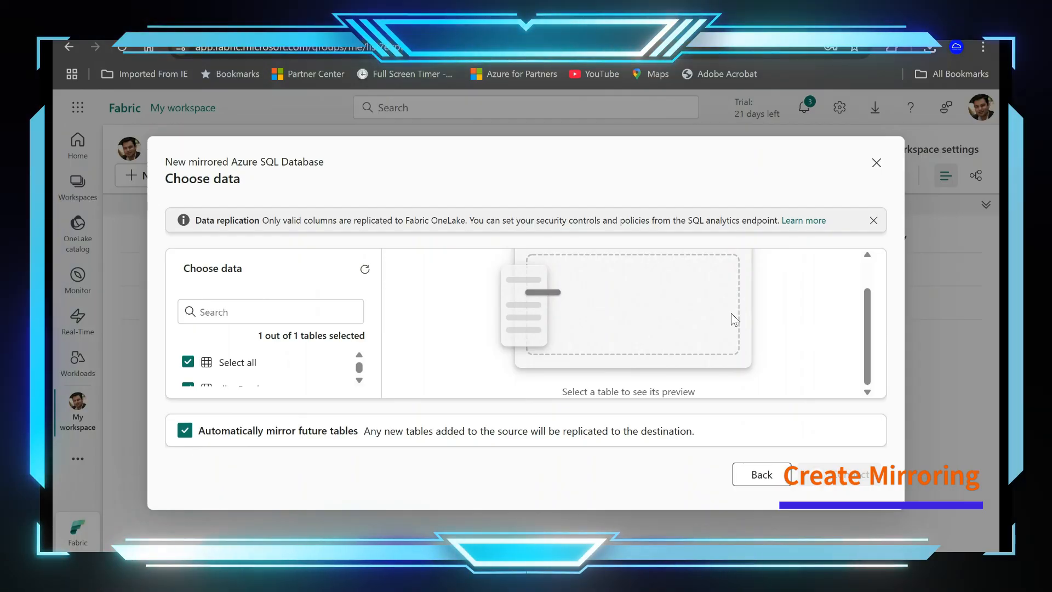
drag(871, 363, 878, 300)
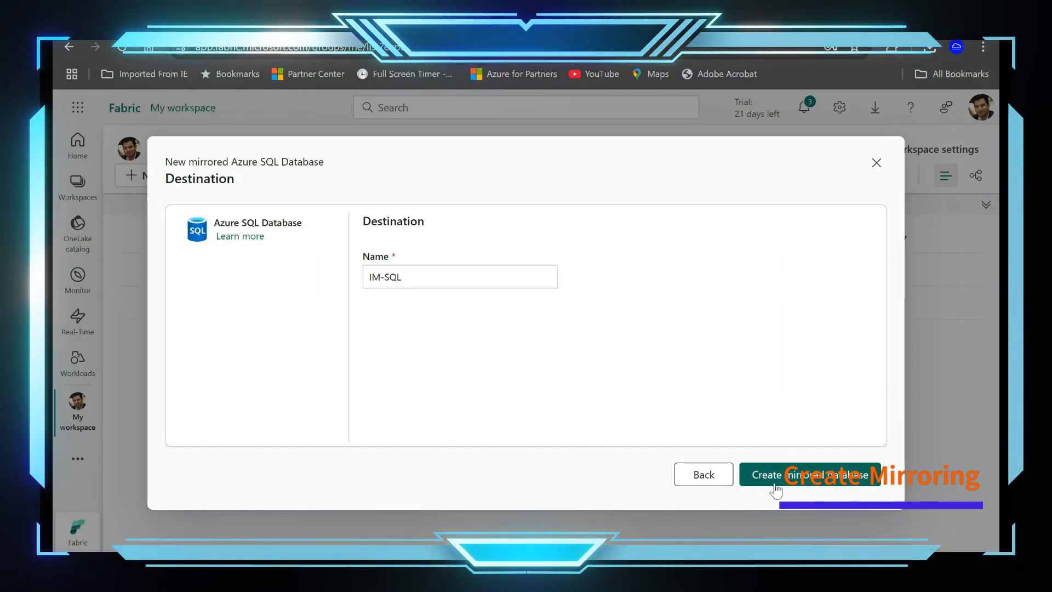
click(815, 482)
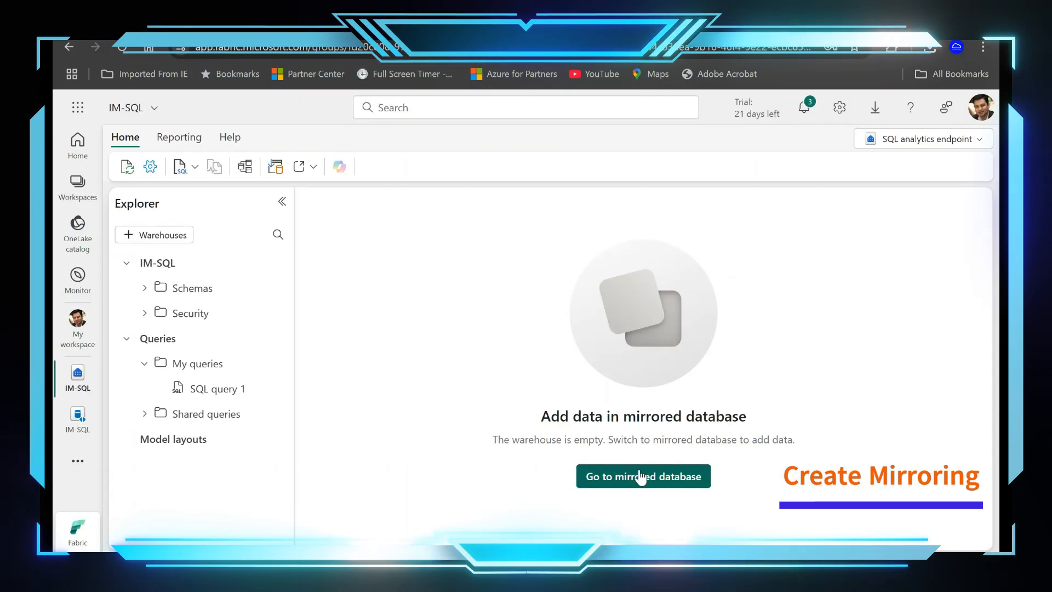
Step: Expand the schemas of IM-SQL in the SQL analytics endpoint and create a new SQL query
click(145, 289)
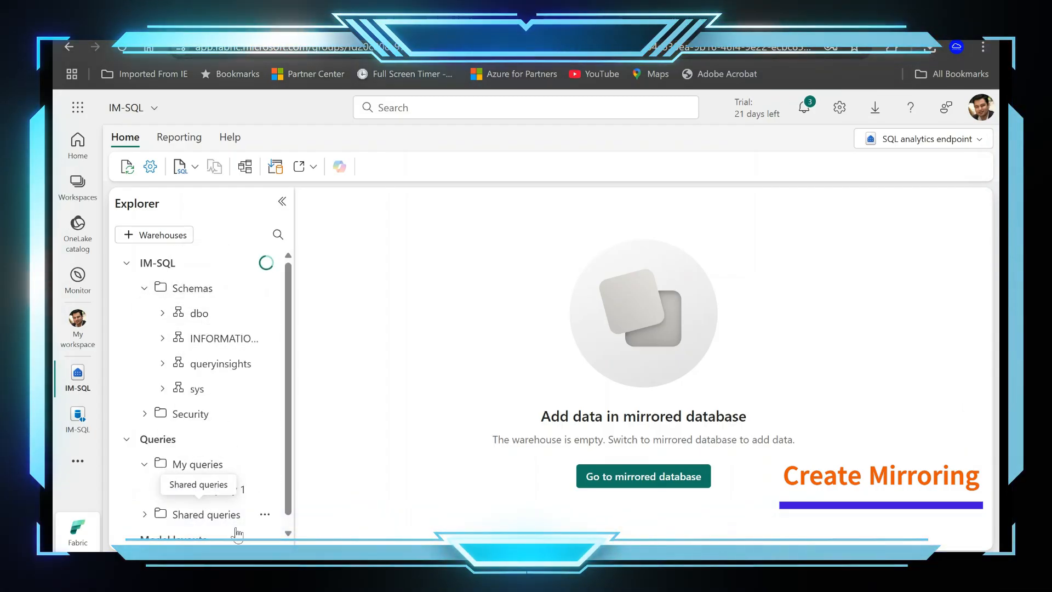
click(195, 167)
click(249, 194)
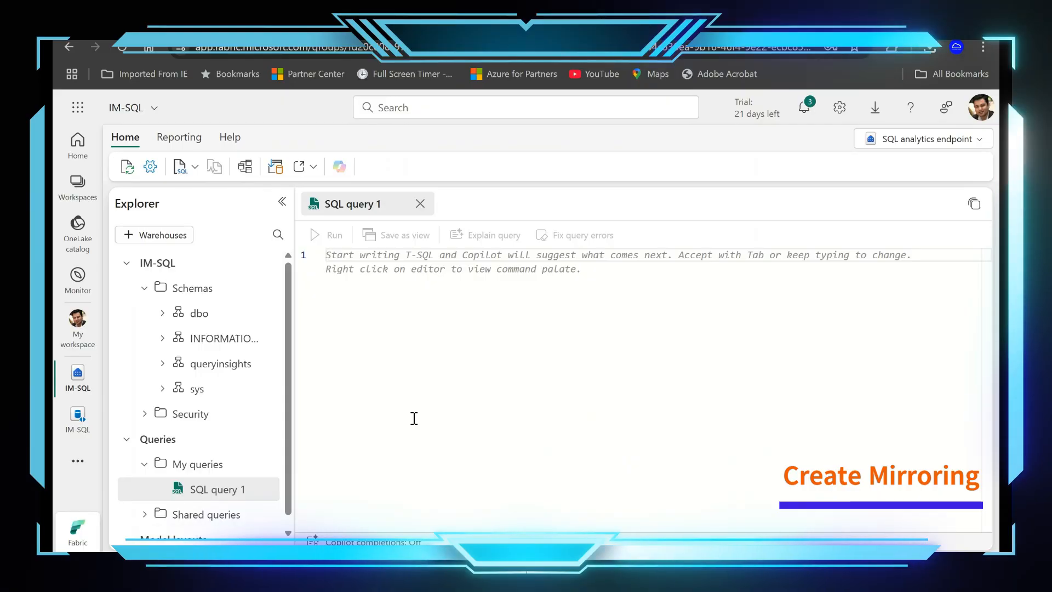
Step: Write the query select * from dbo.Employees and run it against the mirrored data
click(450, 256)
text(selec)
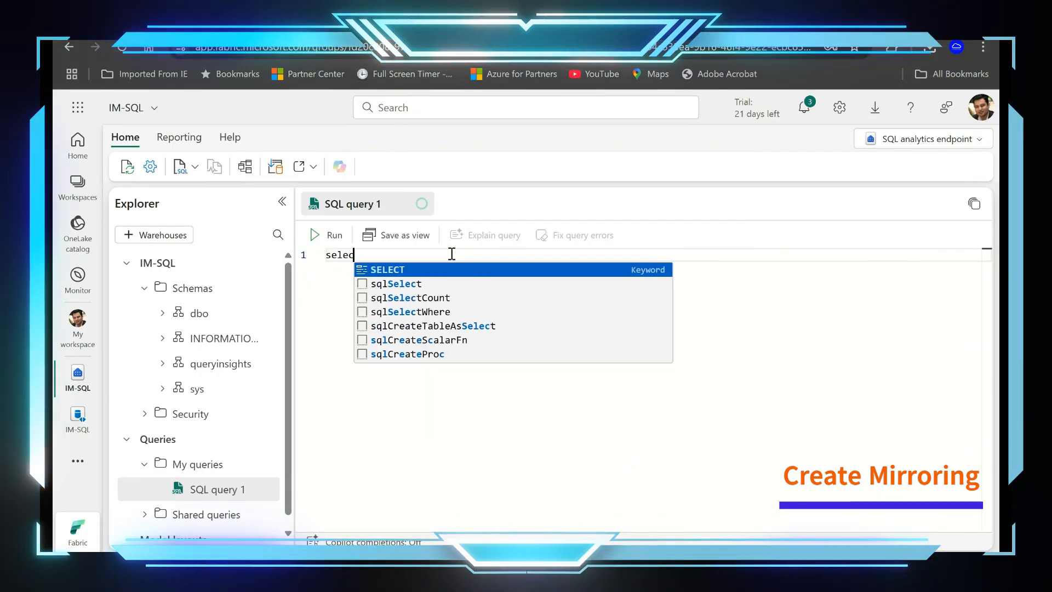
text(t *)
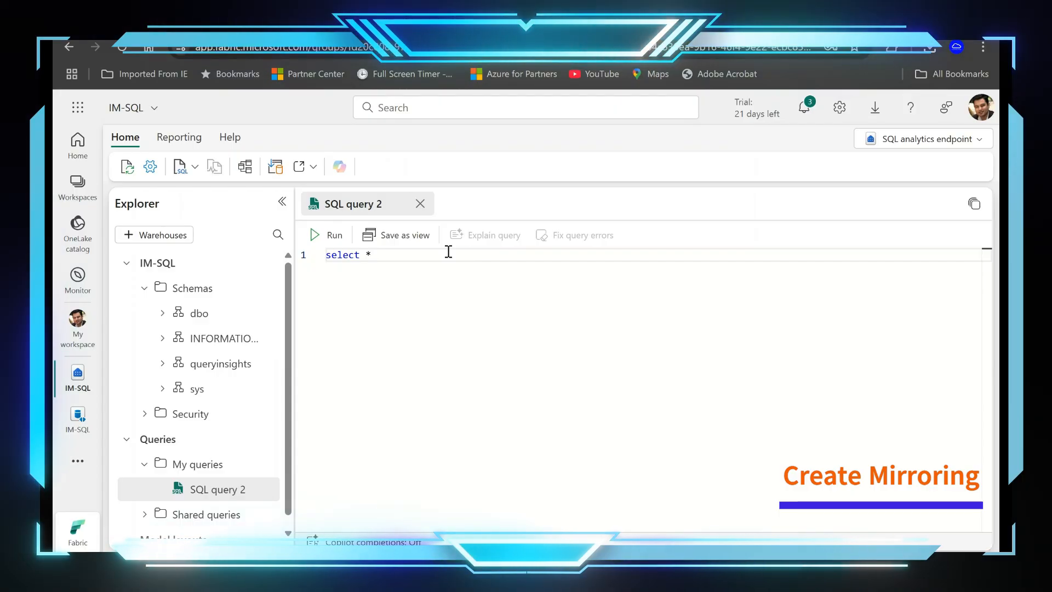
text(from)
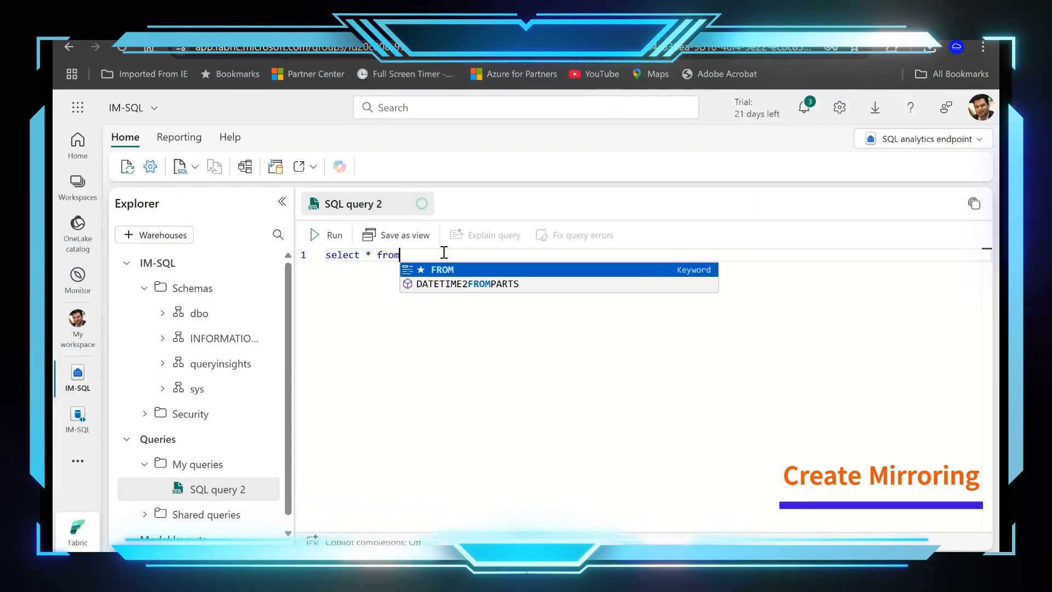
text( db)
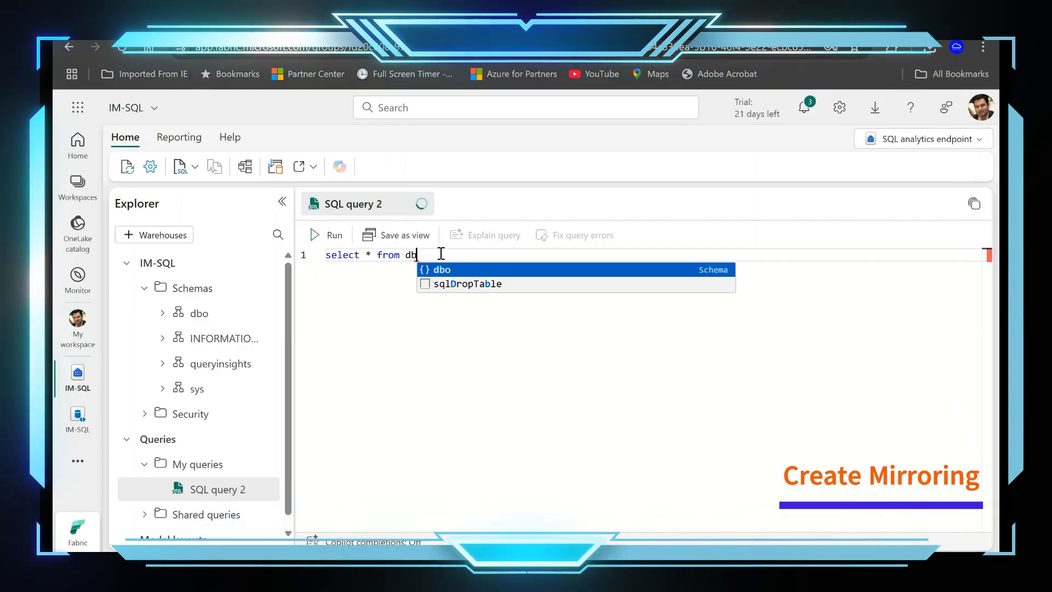
text(o.employee)
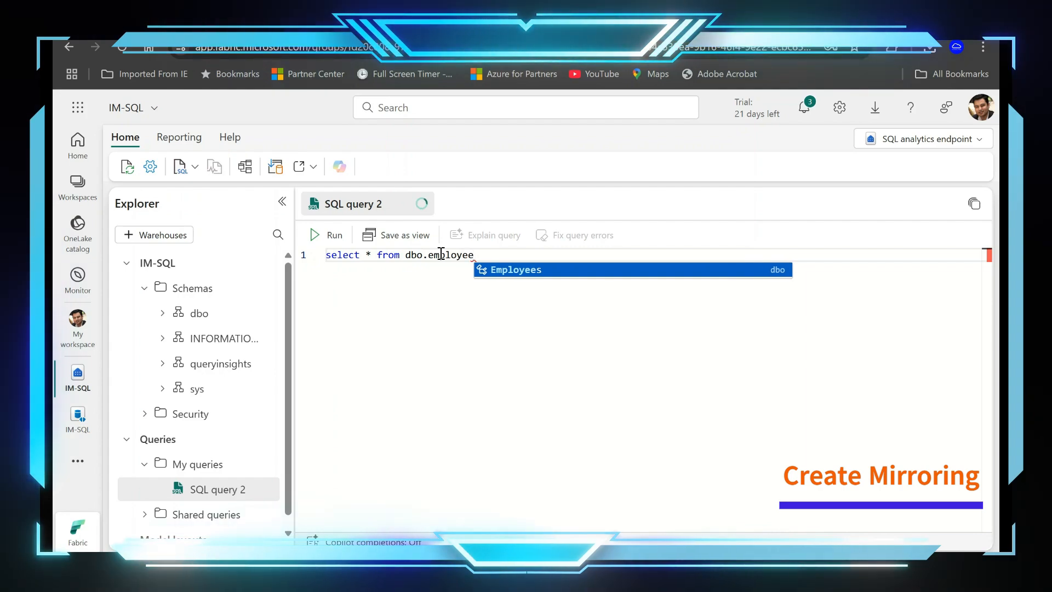
key(Tab)
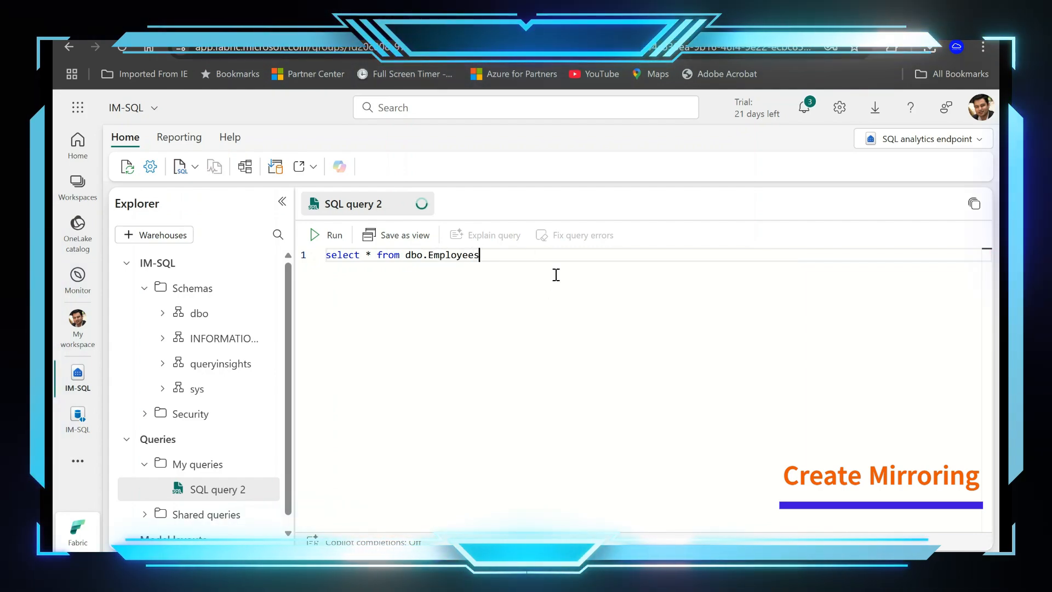
click(328, 235)
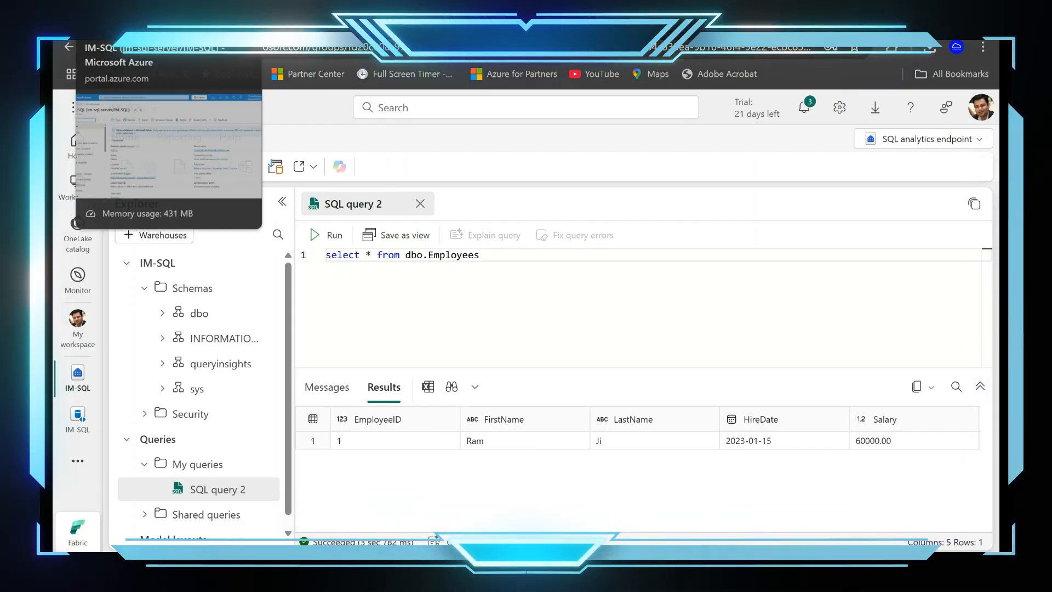
Step: Switch to the Azure portal and sign in to the query editor of the IM-SQL database
click(142, 25)
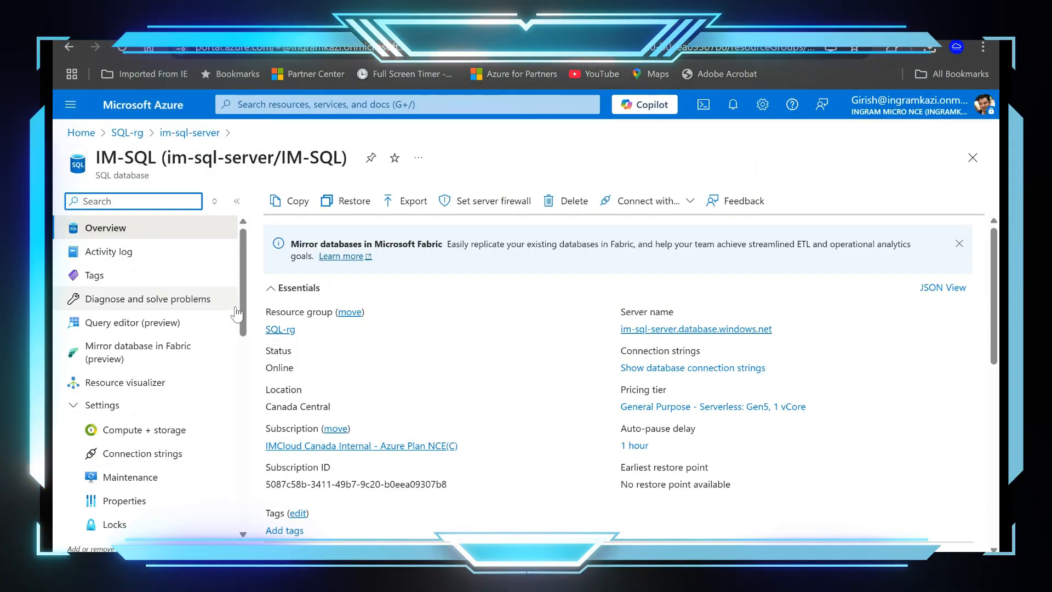
click(137, 322)
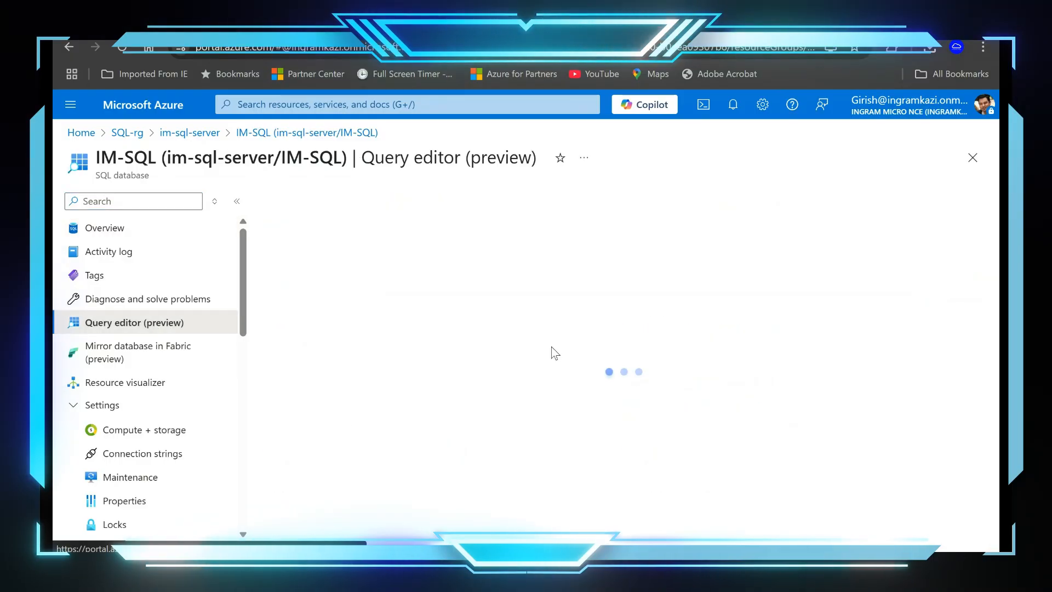
click(713, 440)
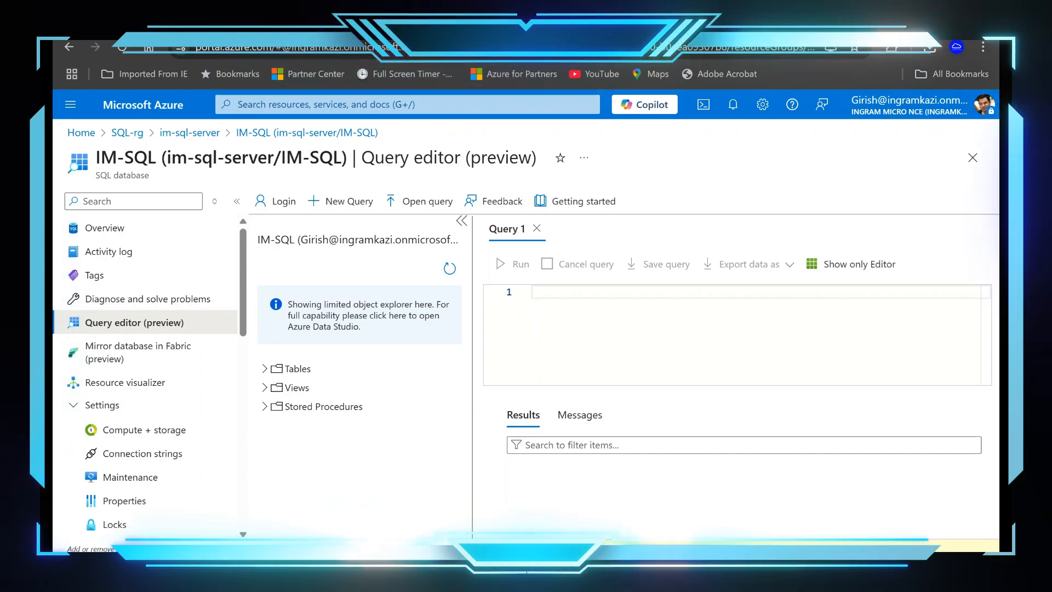
Step: Switch to the Word document and copy the INSERT INTO Employees statement for the record with EmployeeID 2
click(662, 564)
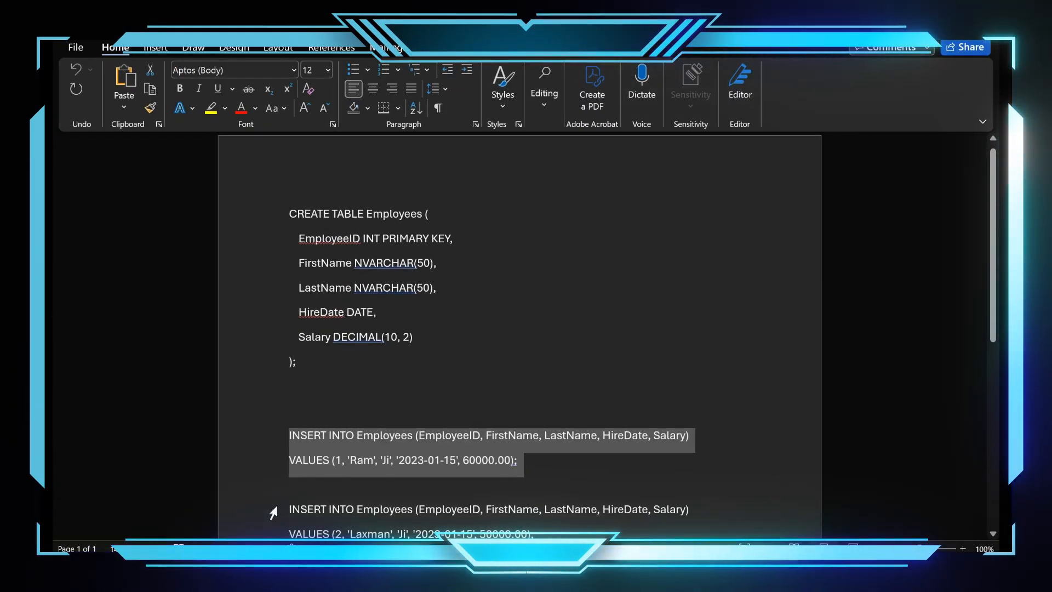
drag(290, 506, 602, 442)
key(ctrl+c)
right_click(519, 421)
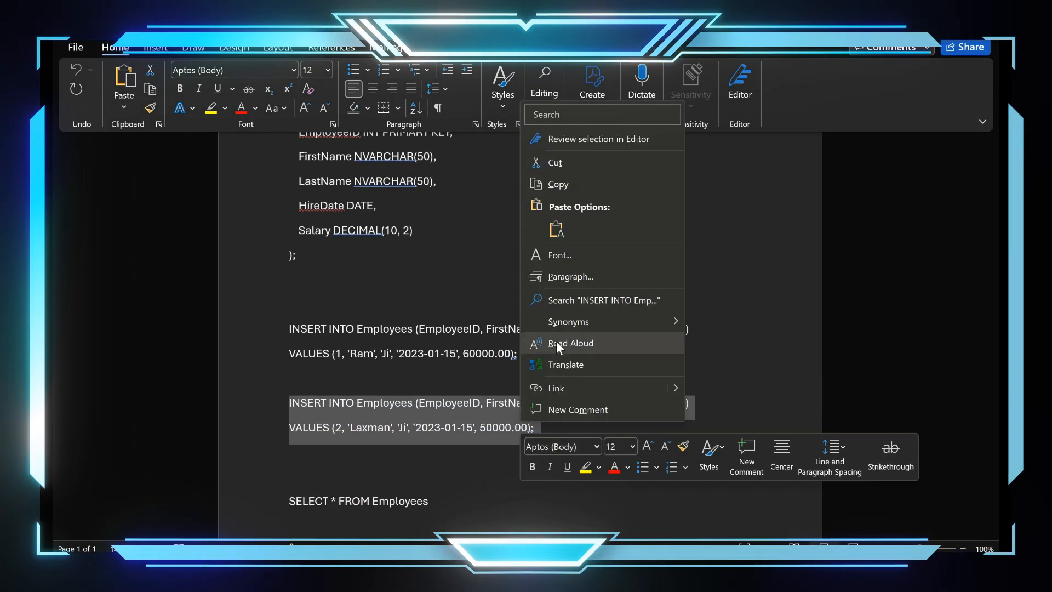
click(579, 183)
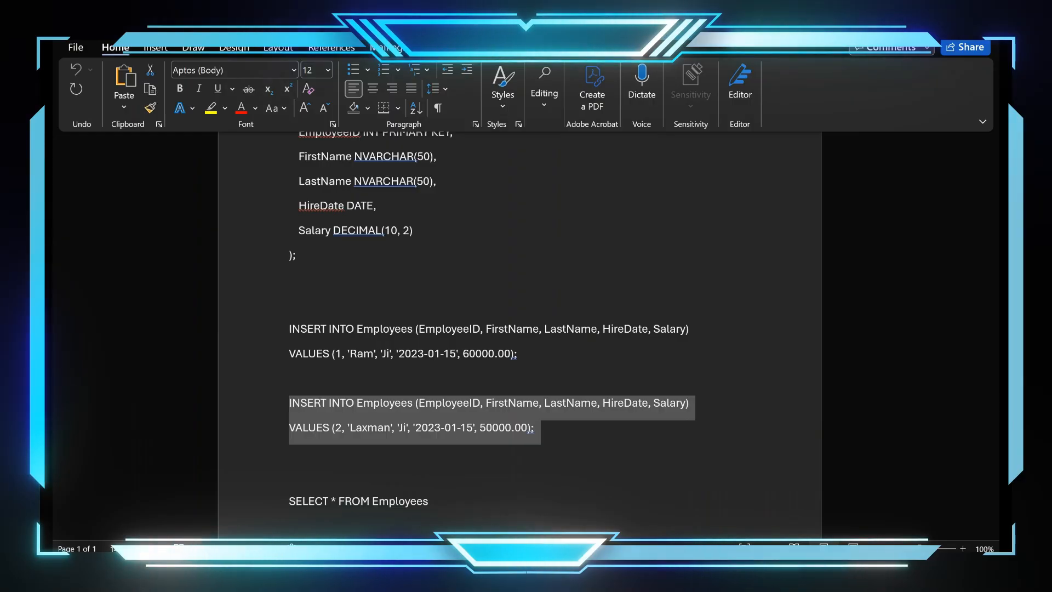
Step: Return to the Azure query editor, paste the INSERT statement for EmployeeID 2 into Query 1 and run it
key(alt+Tab)
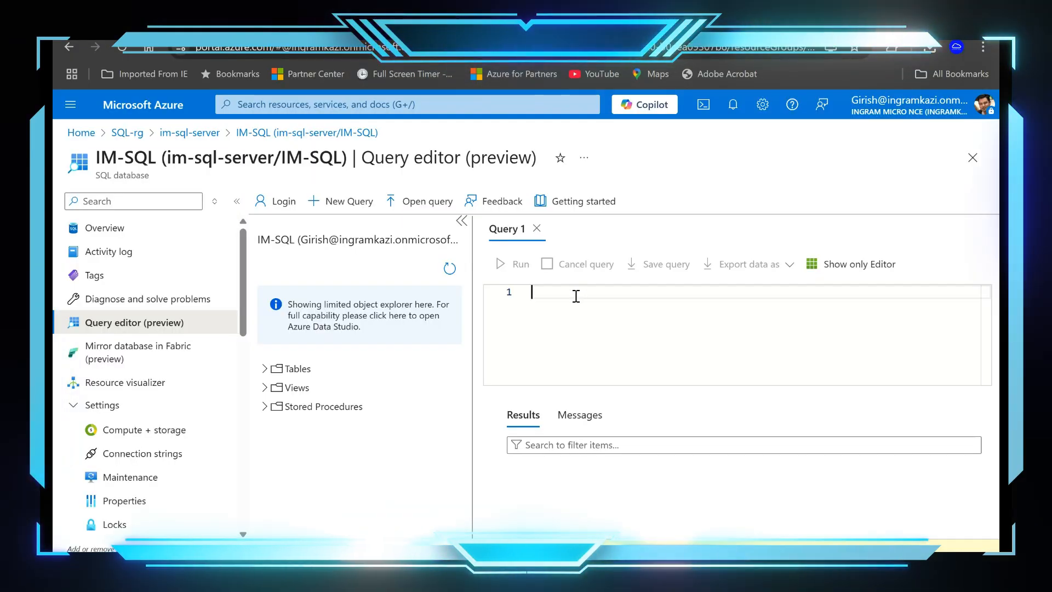
key(ctrl+v)
key(Return)
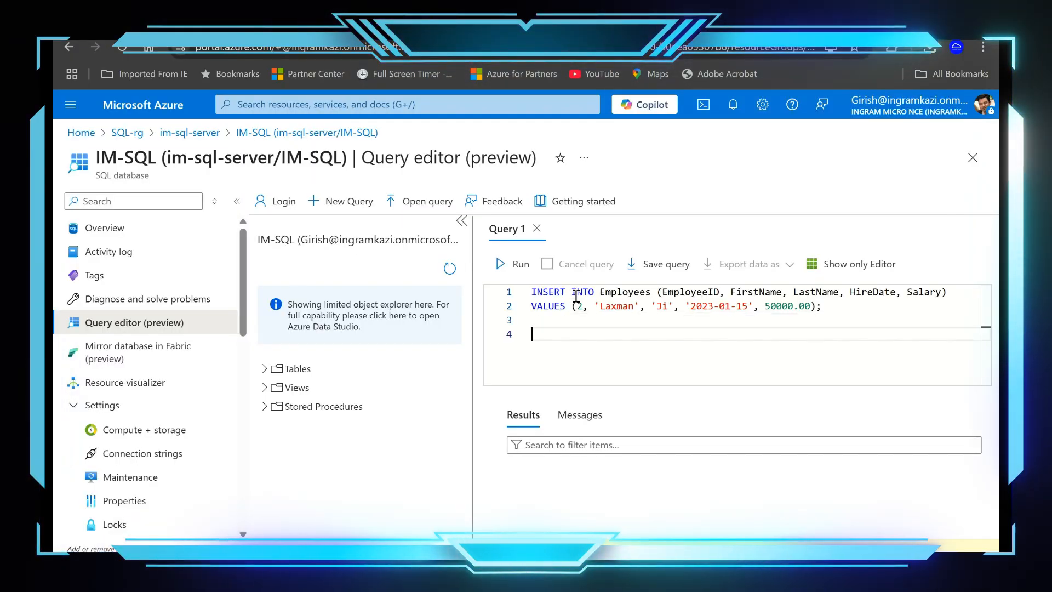
click(511, 264)
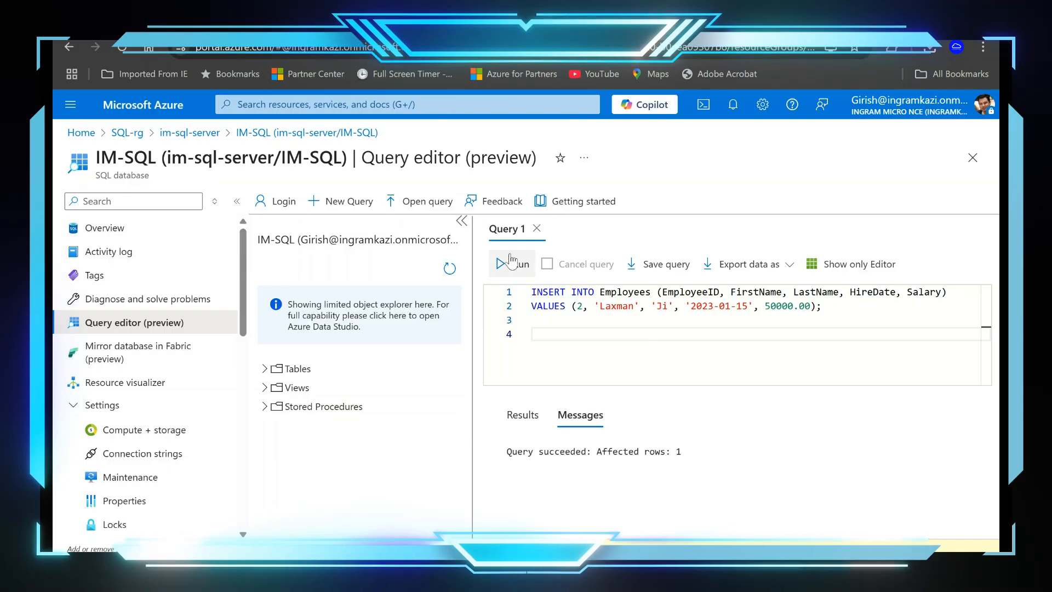
Step: Create a new query containing Select * from [dbo].[Employees] and run it on the source database
click(358, 216)
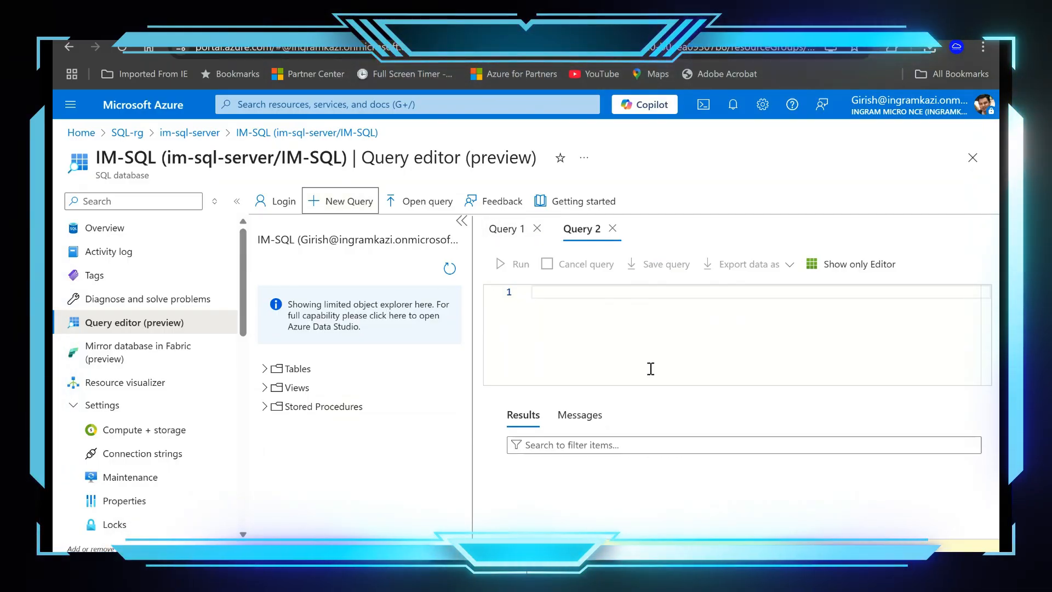
key(Return)
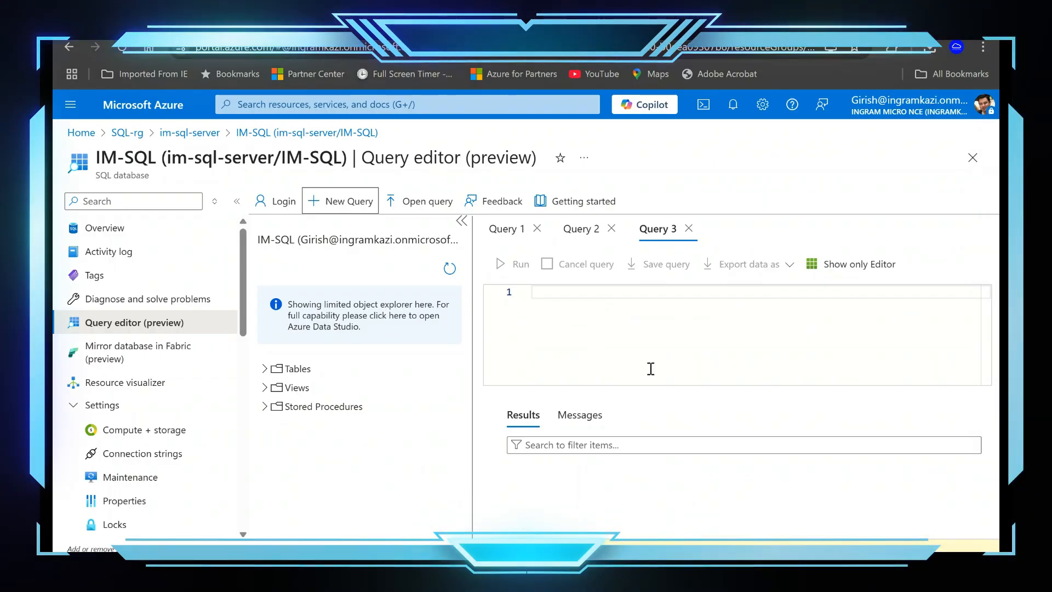
click(639, 294)
text(Selecy)
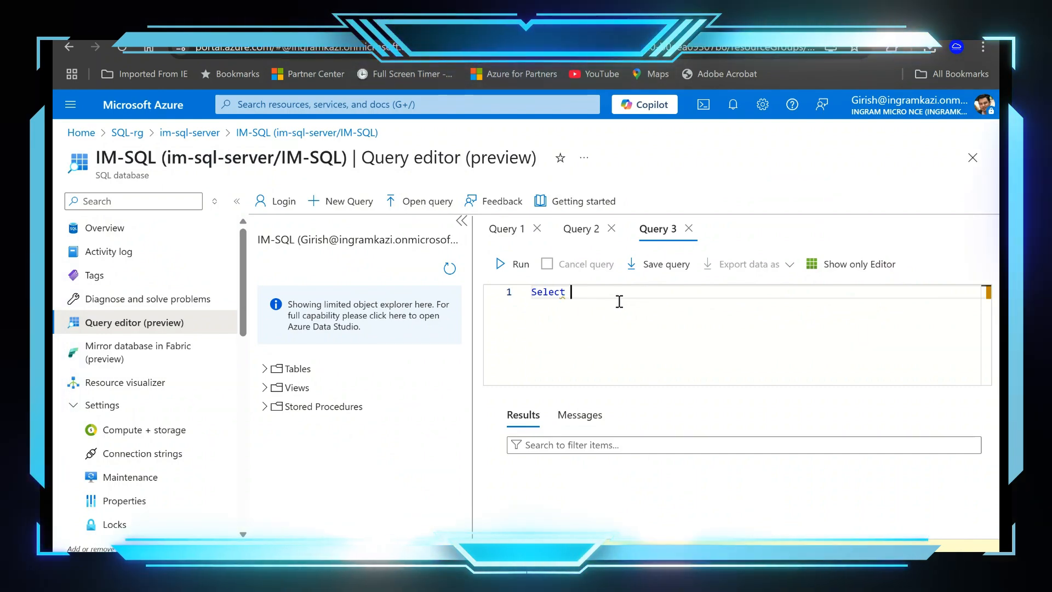
text( from )
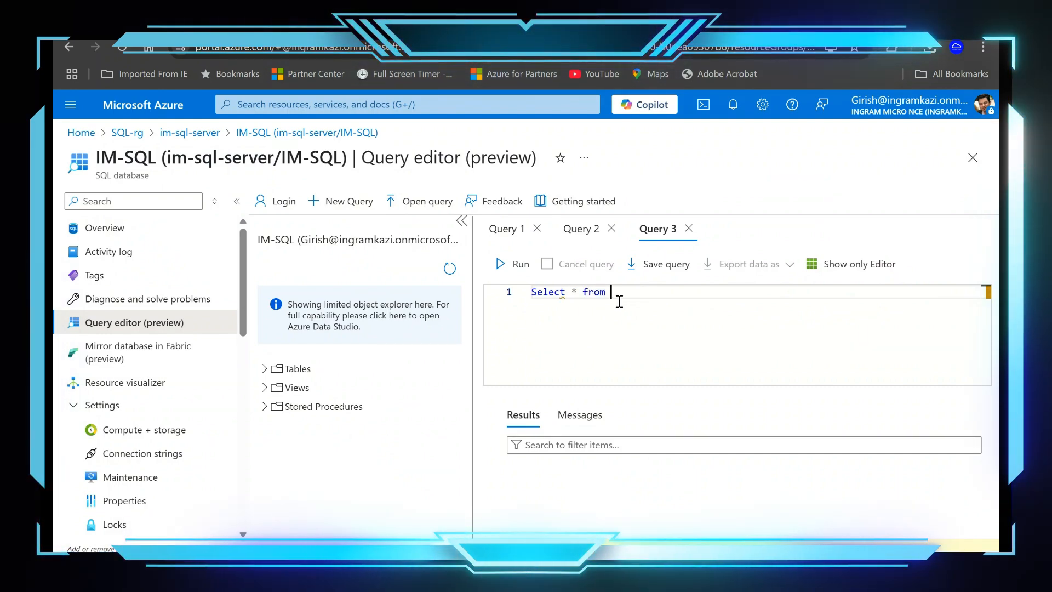
text(emplo)
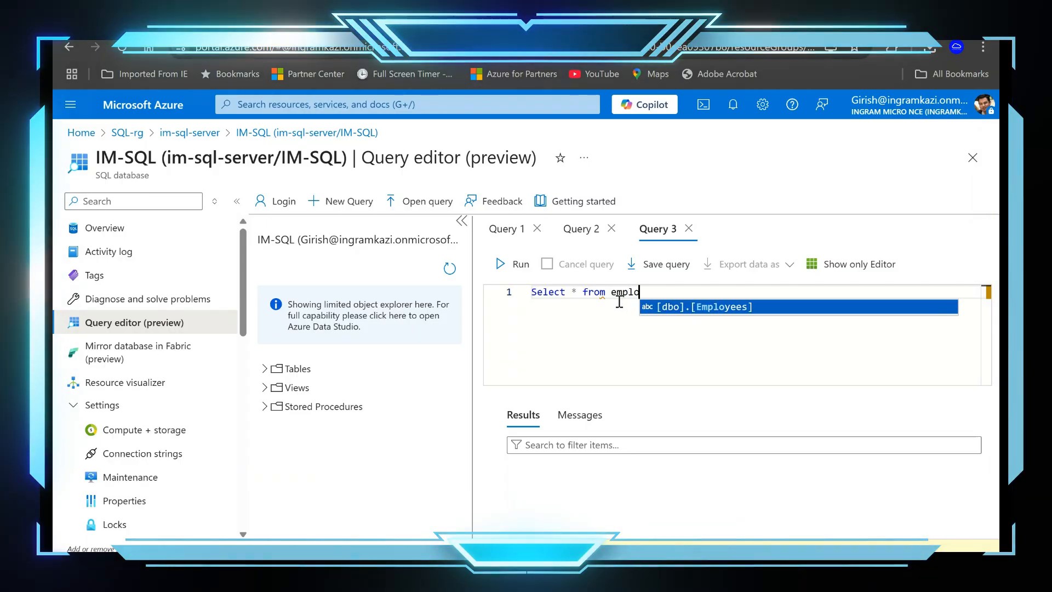
click(681, 307)
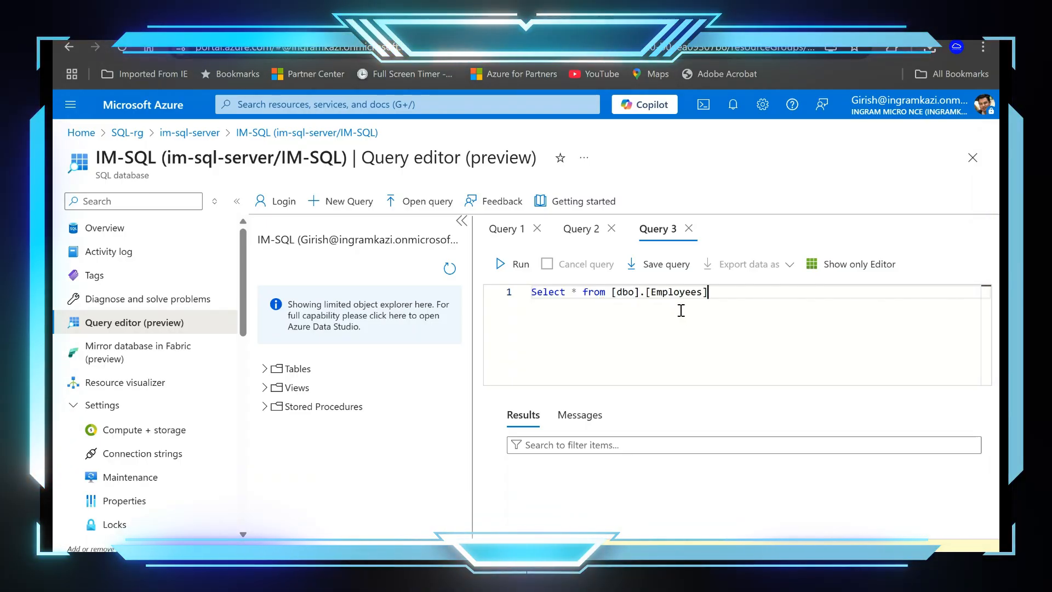
click(499, 268)
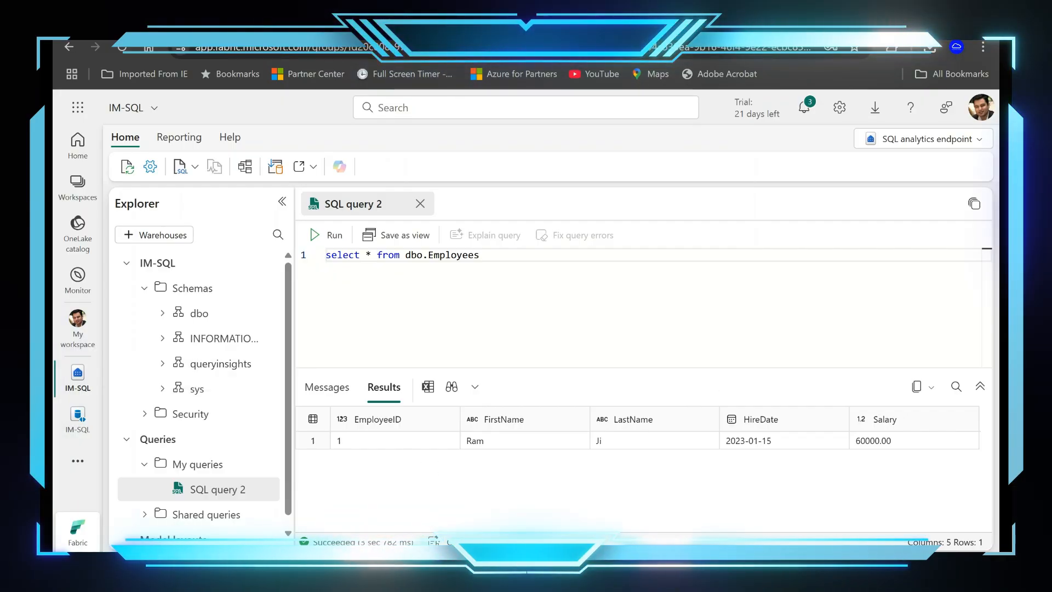
Step: Switch to Microsoft Fabric, open the IM-SQL mirrored database from My workspace and refresh its page
click(77, 184)
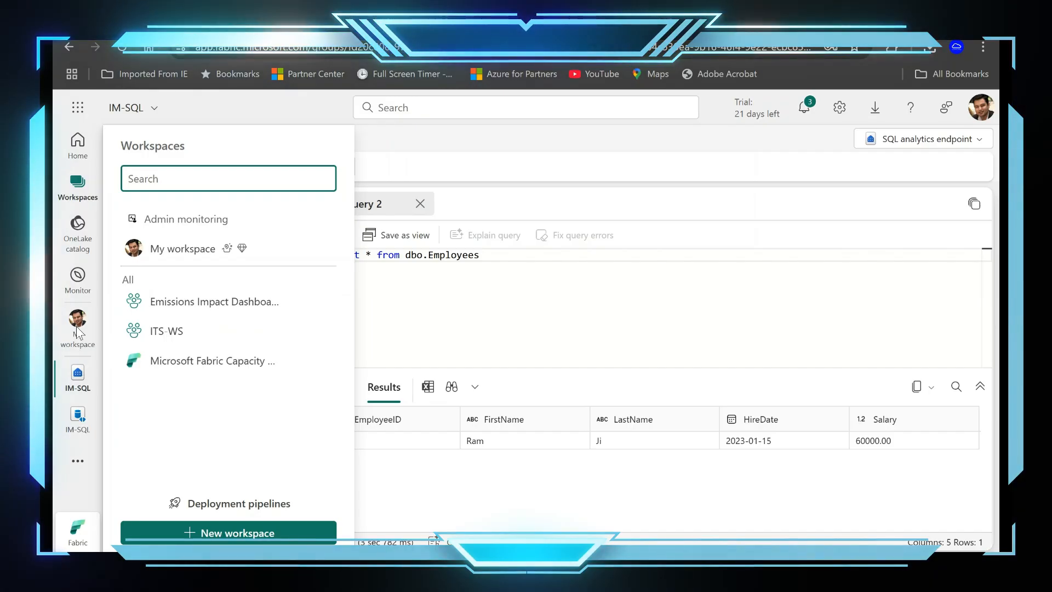
click(78, 330)
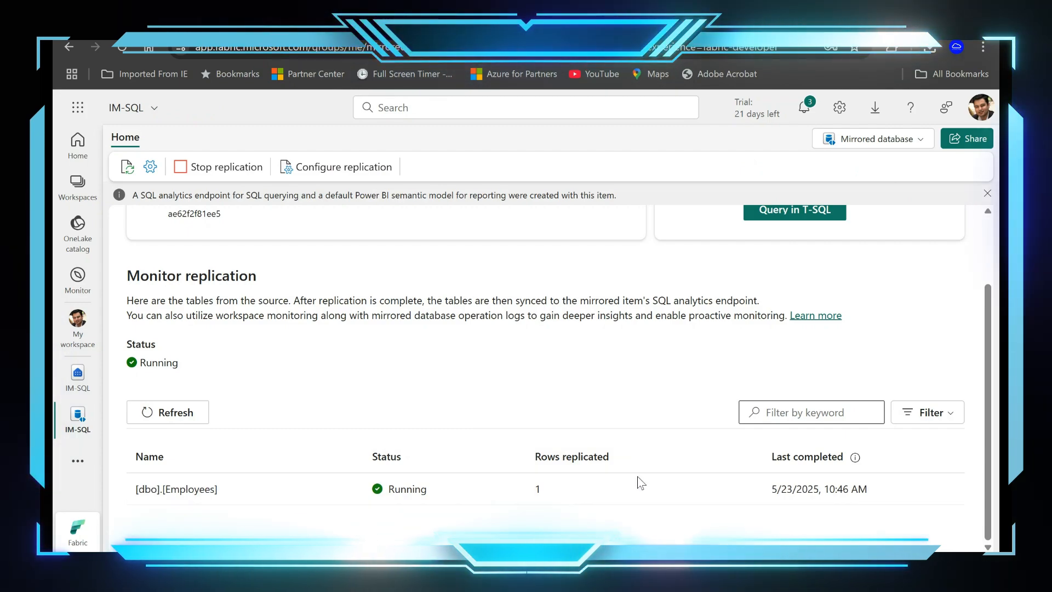
click(129, 167)
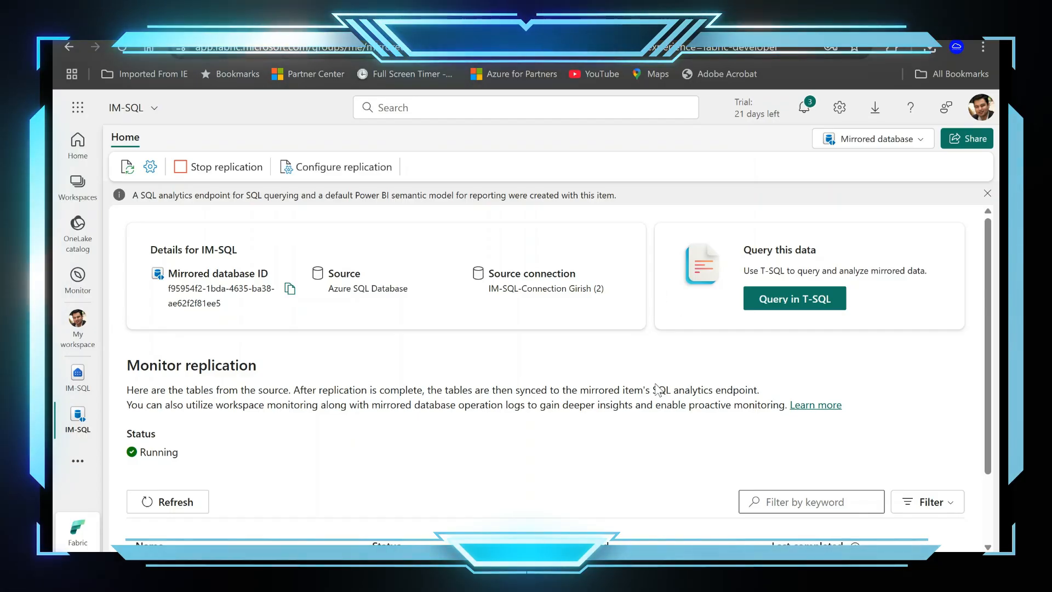
Step: Refresh the replication monitoring list repeatedly to check the replicated rows of the Employees table
scroll(658, 389, down, 2)
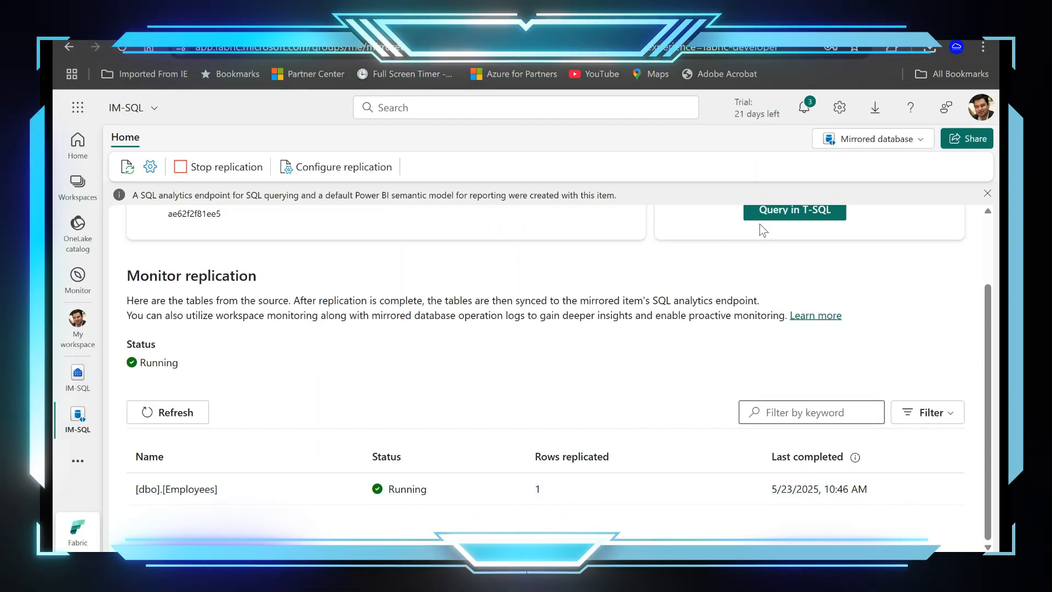
click(198, 421)
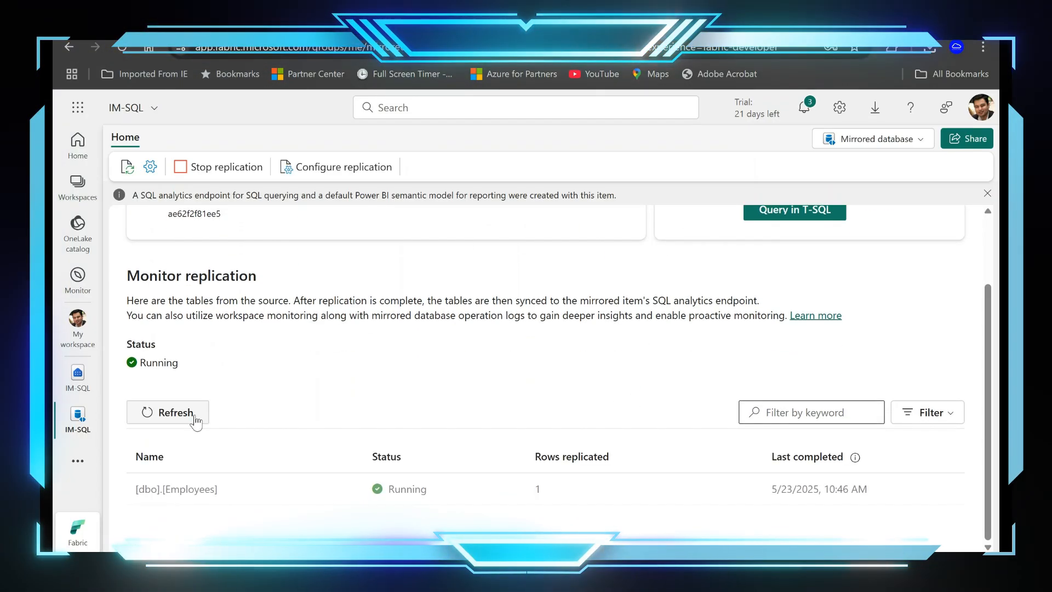
click(197, 421)
click(197, 422)
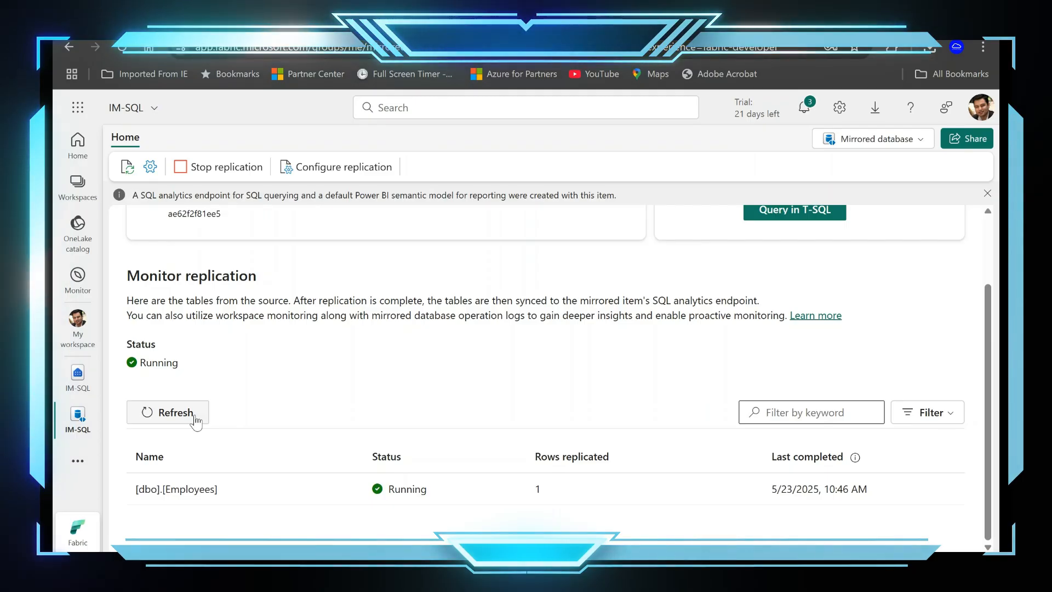
click(196, 421)
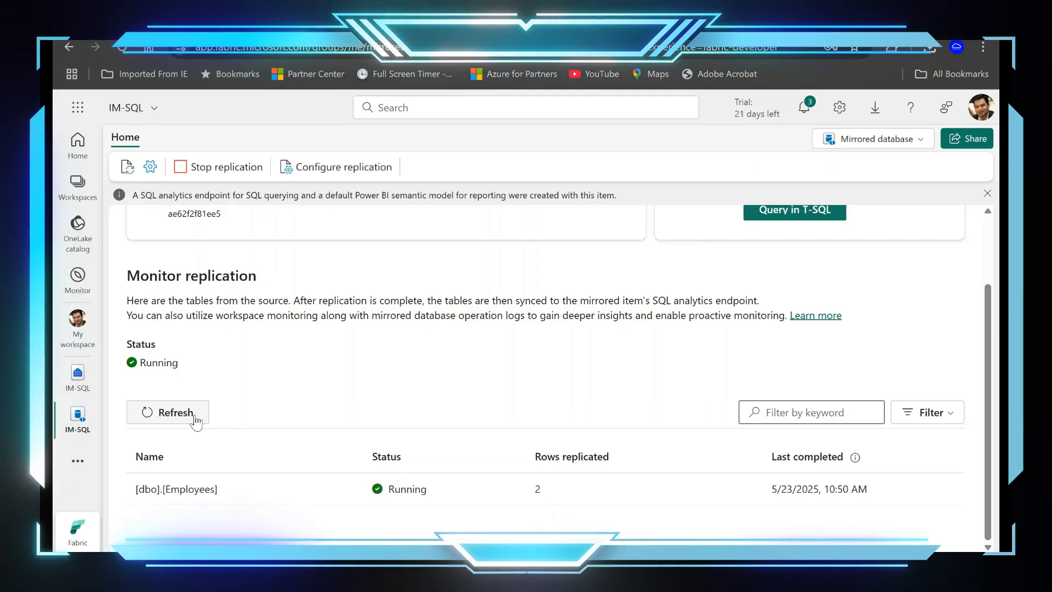
Step: Go back to the IM-SQL SQL analytics endpoint and rerun the select query on dbo.Employees
scroll(588, 400, up, 2)
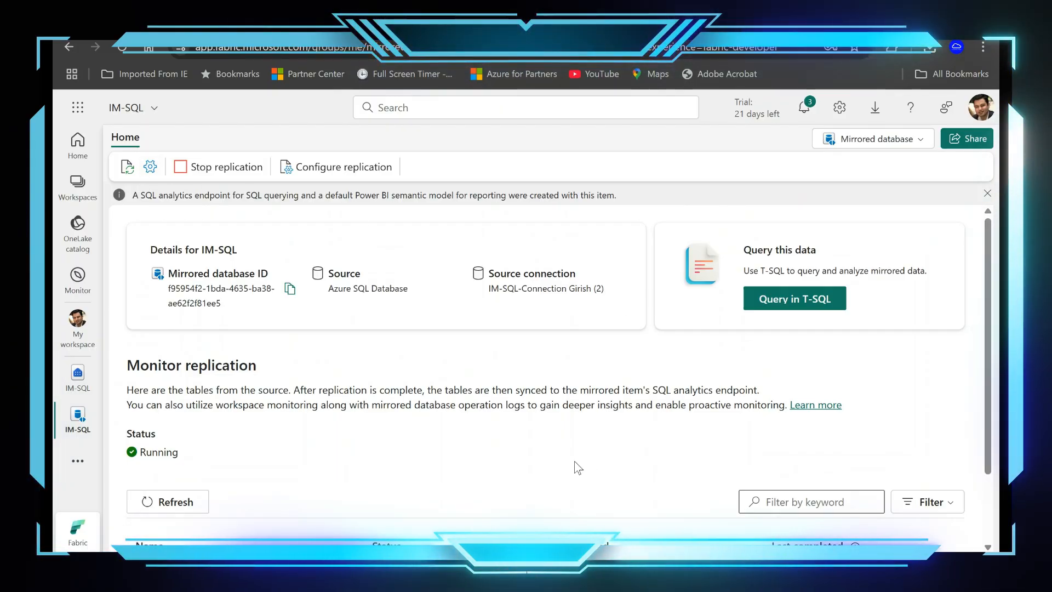
click(76, 390)
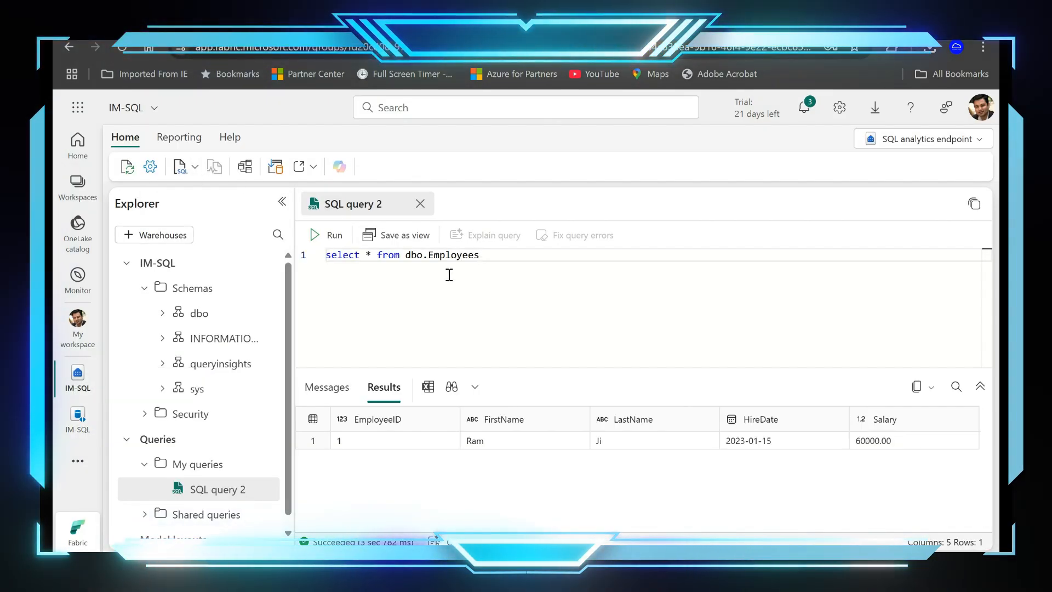
click(317, 234)
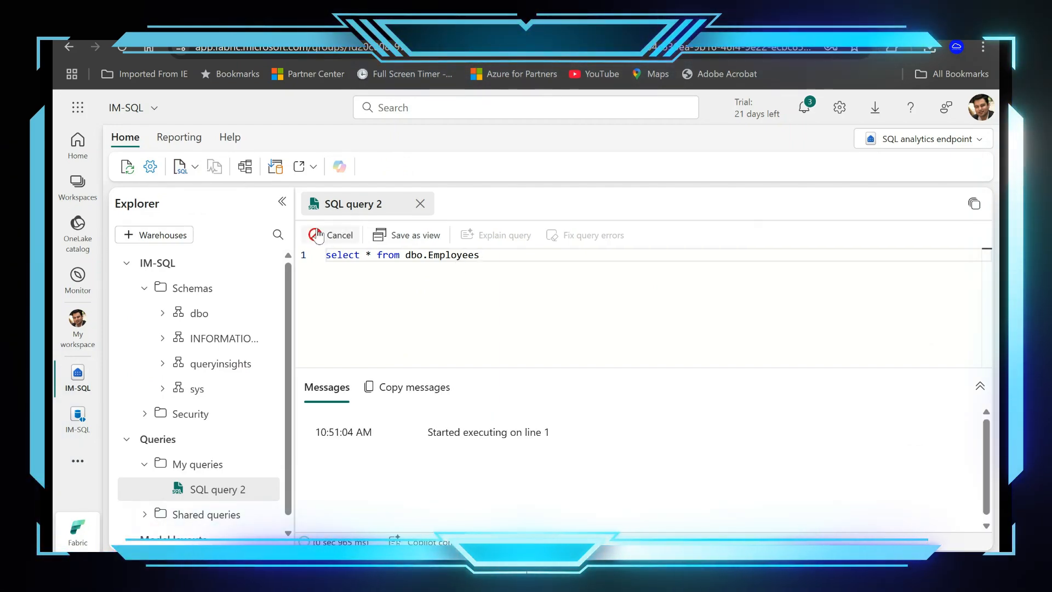